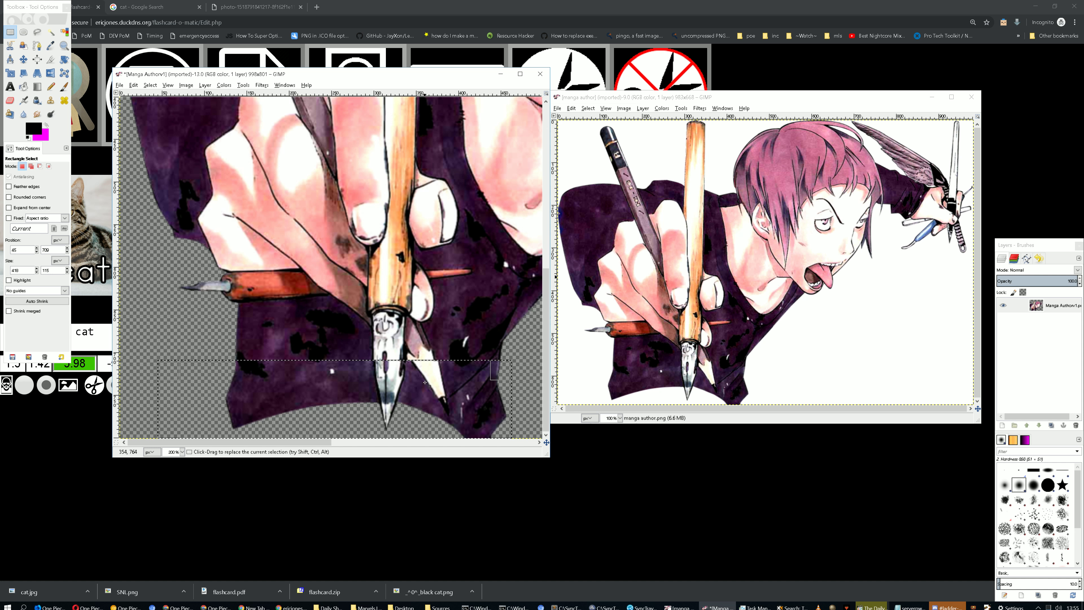
# Maximize the image window and narrow the rectangular selection around the shirt's lower hem to 349 px wide, starting at x 114
pyautogui.click(521, 74)
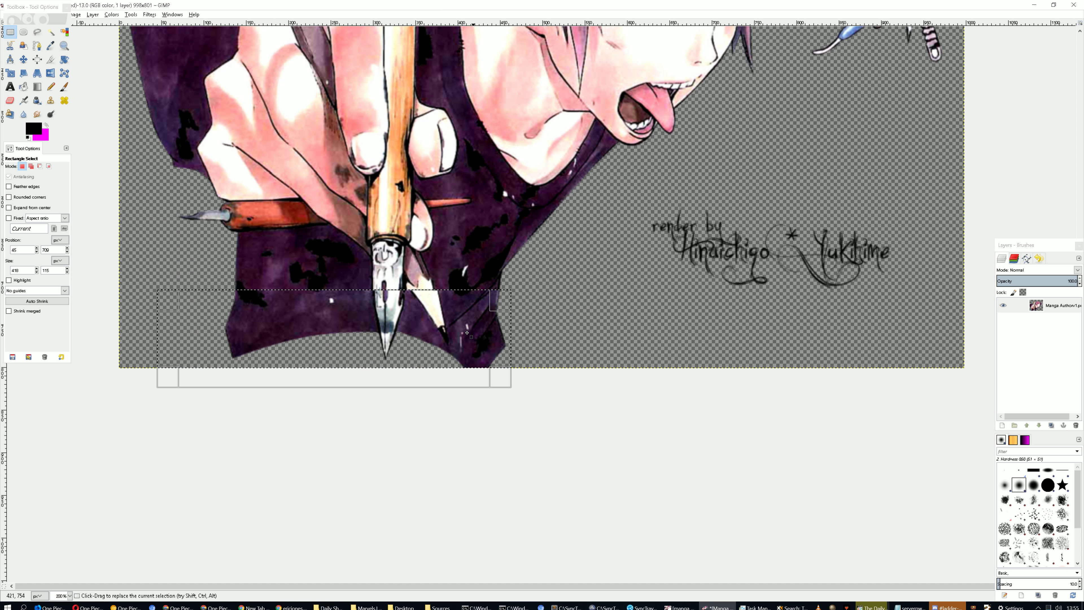
pyautogui.keyDown('ctrl'); pyautogui.scroll(1, 453, 344); pyautogui.keyUp('ctrl')
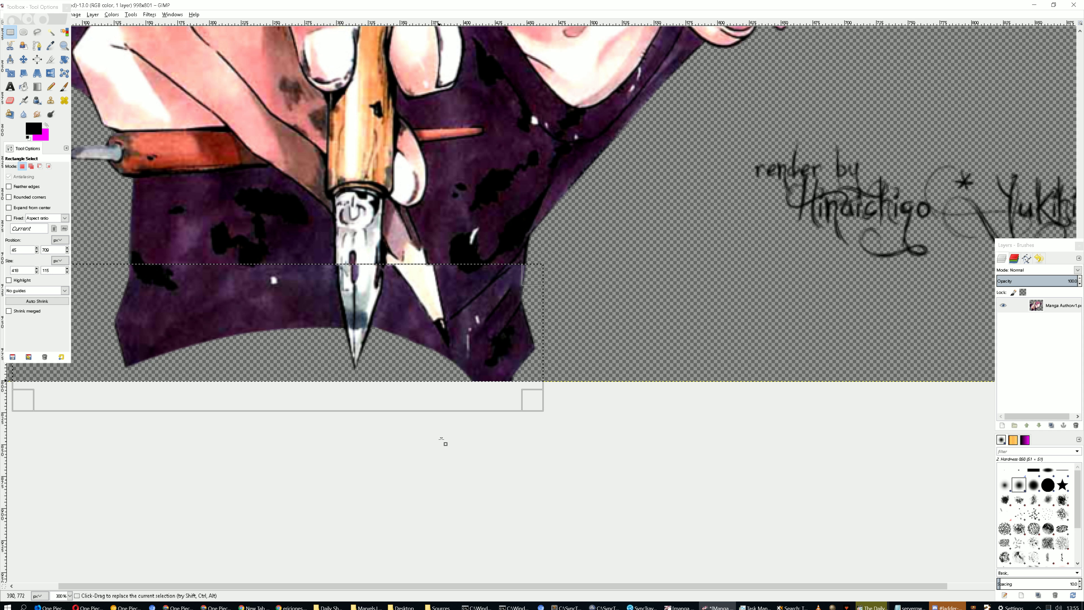
pyautogui.moveTo(478, 588); pyautogui.dragTo(434, 587)
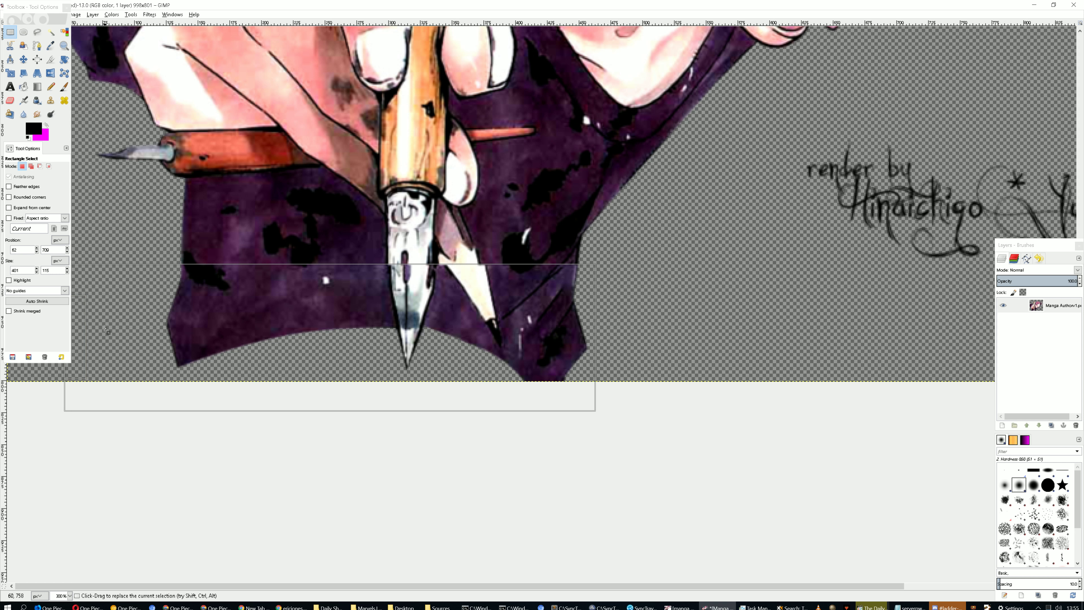
pyautogui.moveTo(86, 329); pyautogui.dragTo(172, 338)
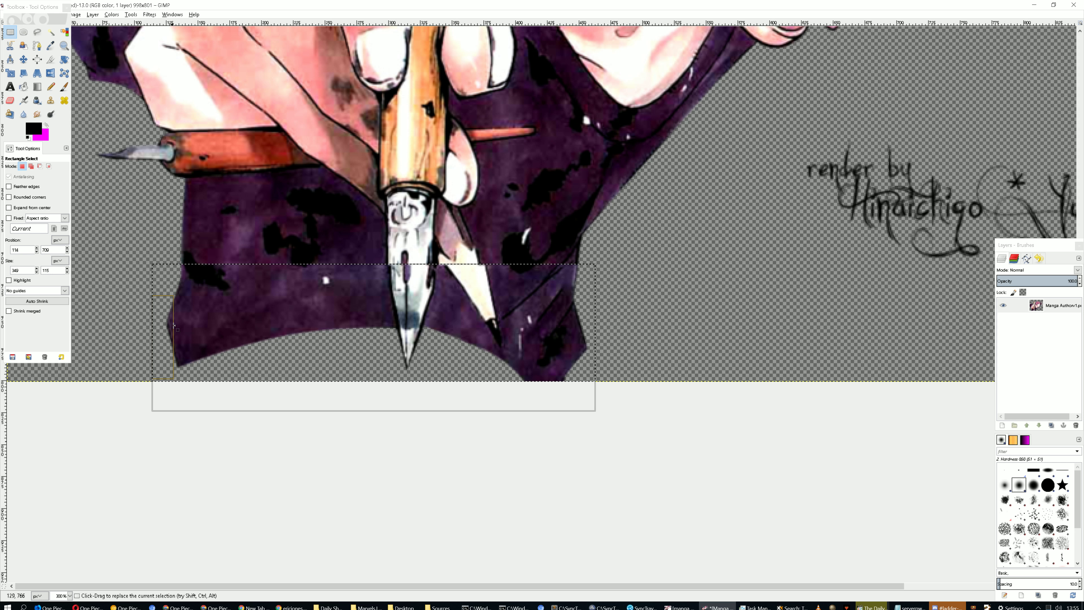
# Move the toolbox window down so that it no longer covers the image window's commands
pyautogui.scroll(8, 432, 297)
pyautogui.scroll(5, 432, 298)
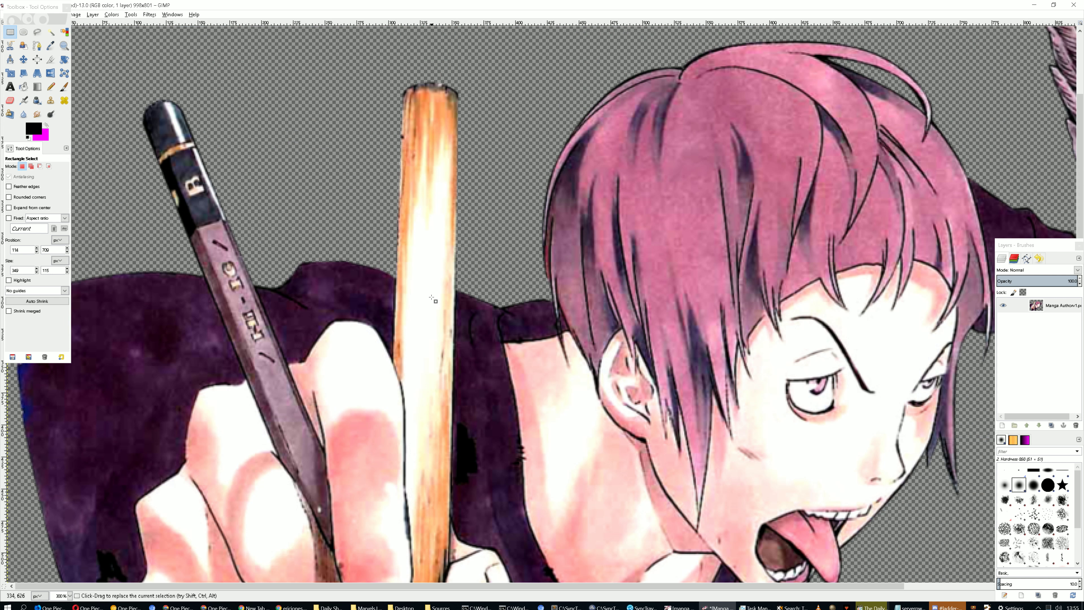
pyautogui.scroll(-10, 432, 298)
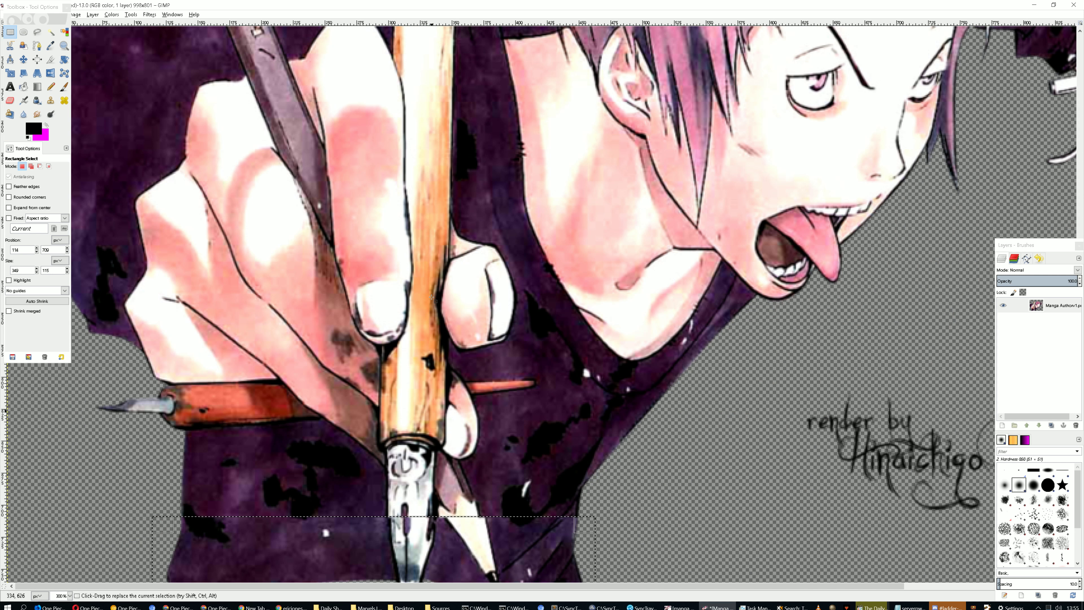
pyautogui.scroll(7, 432, 298)
pyautogui.scroll(-6, 432, 298)
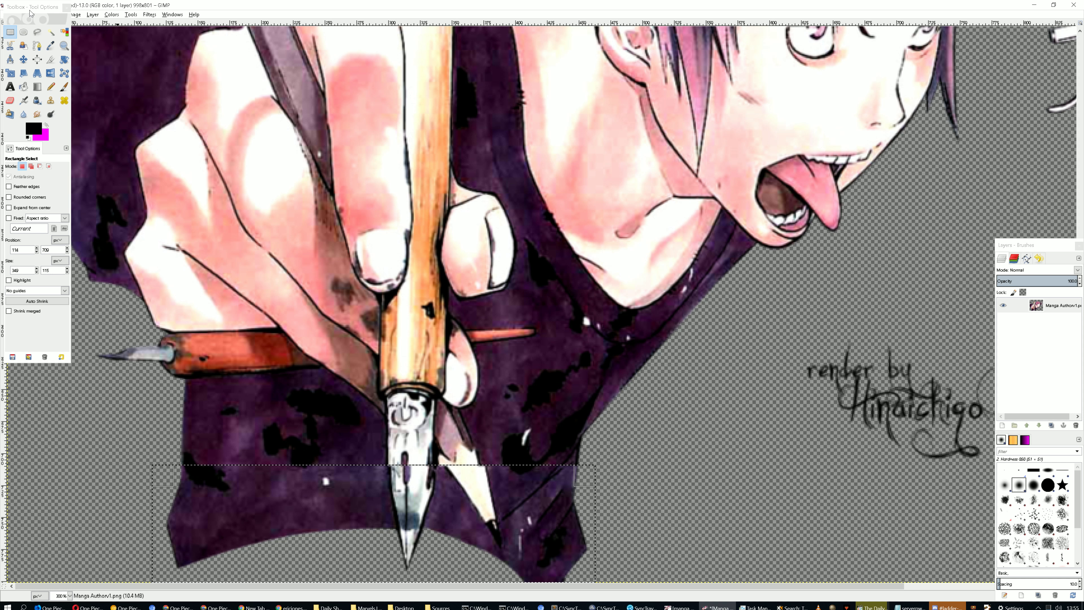
pyautogui.moveTo(30, 11); pyautogui.dragTo(37, 128)
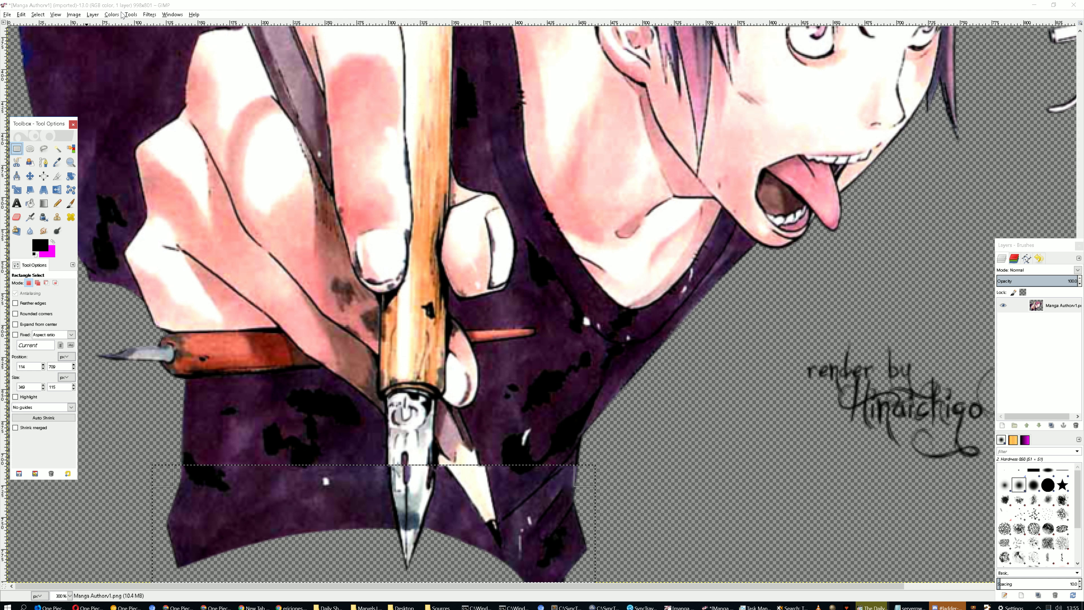
# Colorize the selected lower shirt area with hue 295 and saturation 40, keeping lightness at 0
pyautogui.click(130, 15)
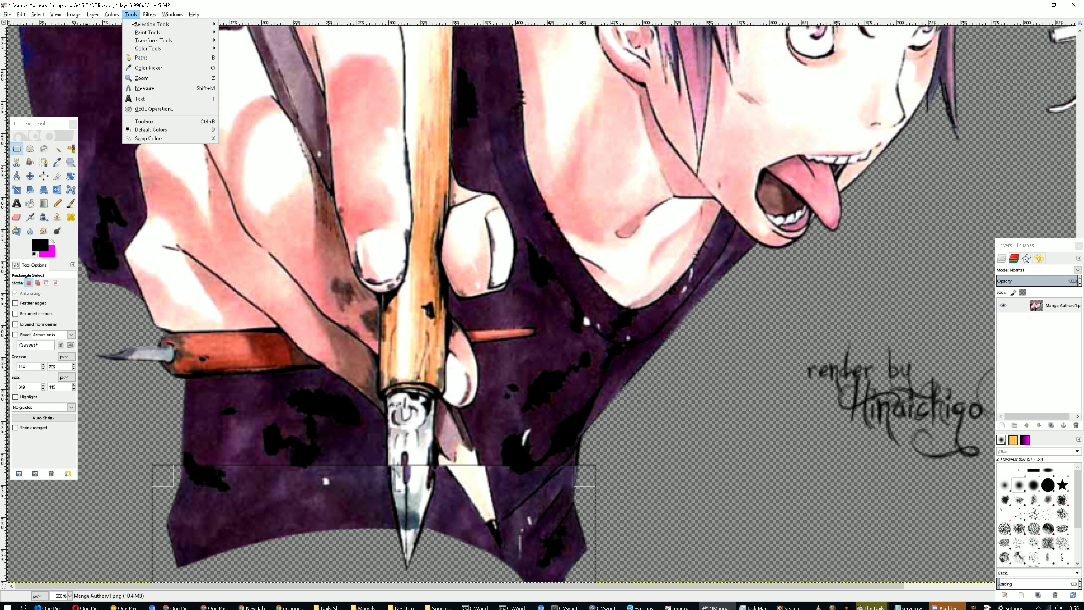
pyautogui.moveTo(156, 17)
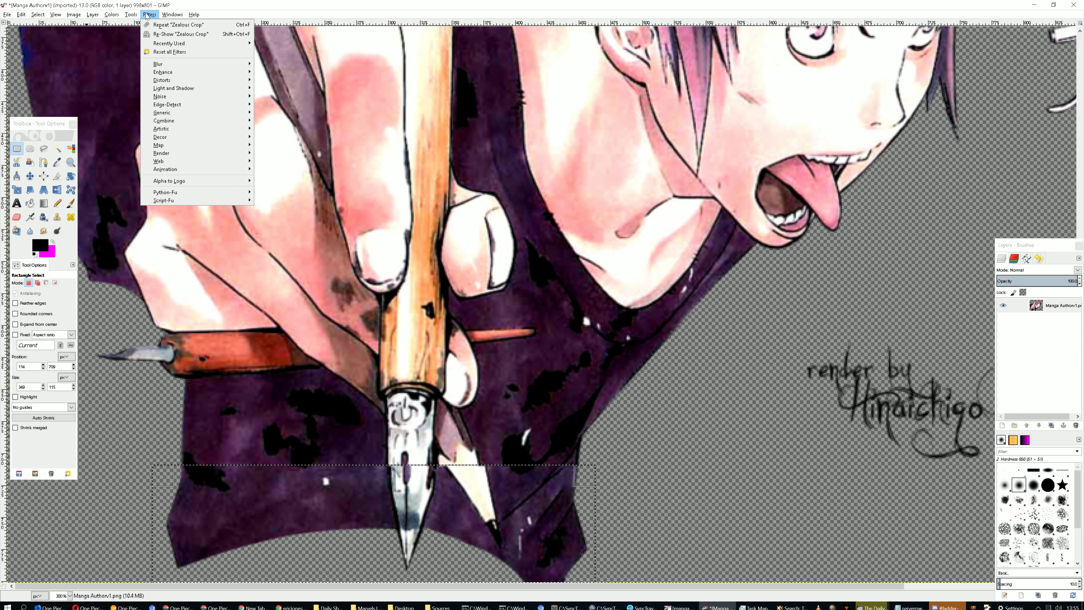
pyautogui.moveTo(112, 15)
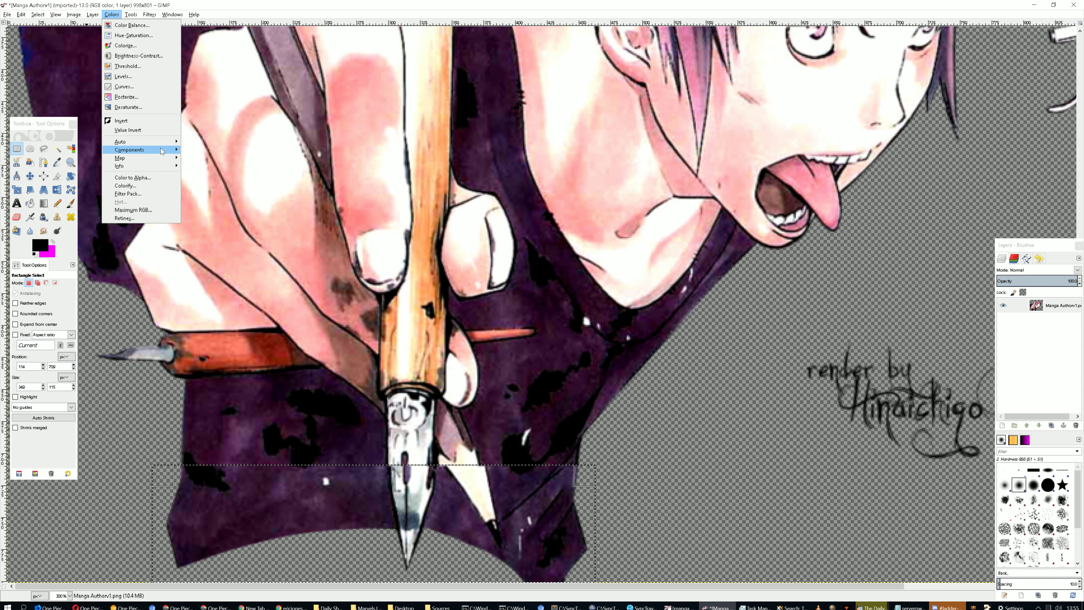
pyautogui.moveTo(162, 150)
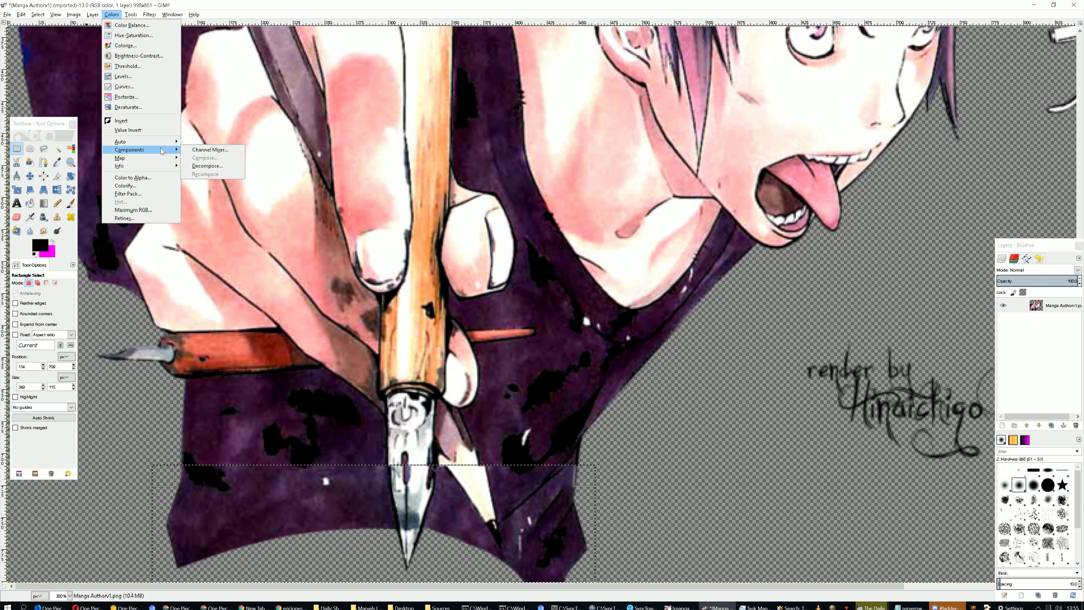
pyautogui.click(153, 43)
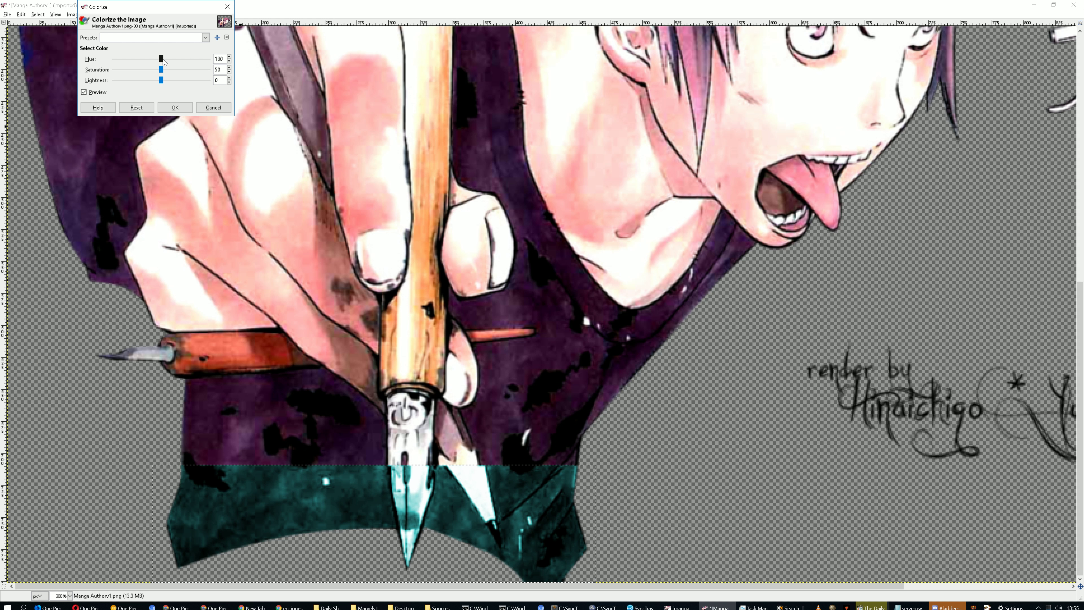
pyautogui.moveTo(162, 60); pyautogui.dragTo(193, 59)
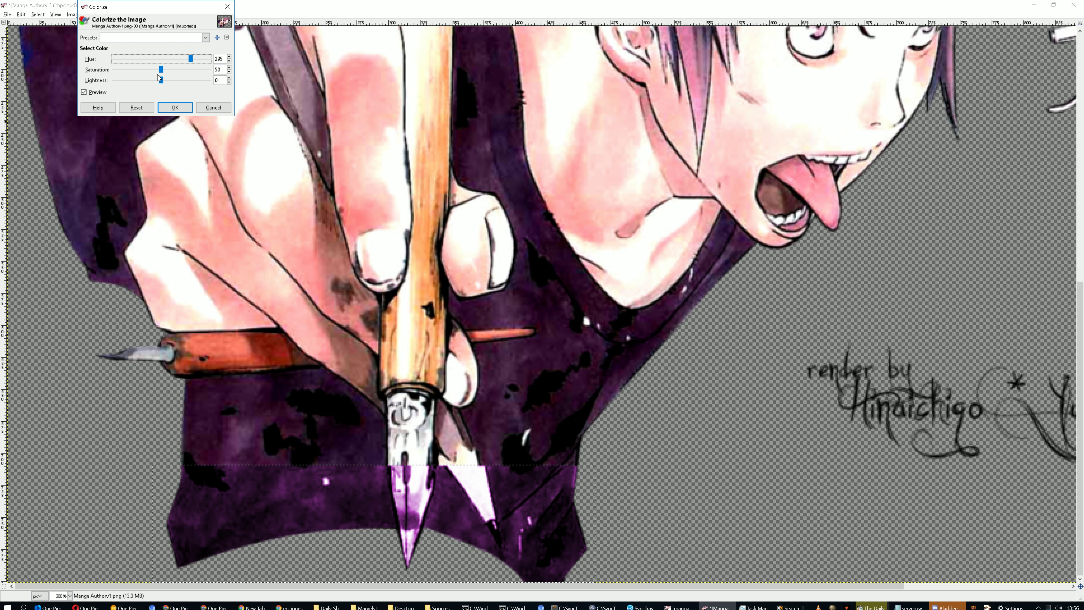
pyautogui.moveTo(161, 69); pyautogui.dragTo(151, 74)
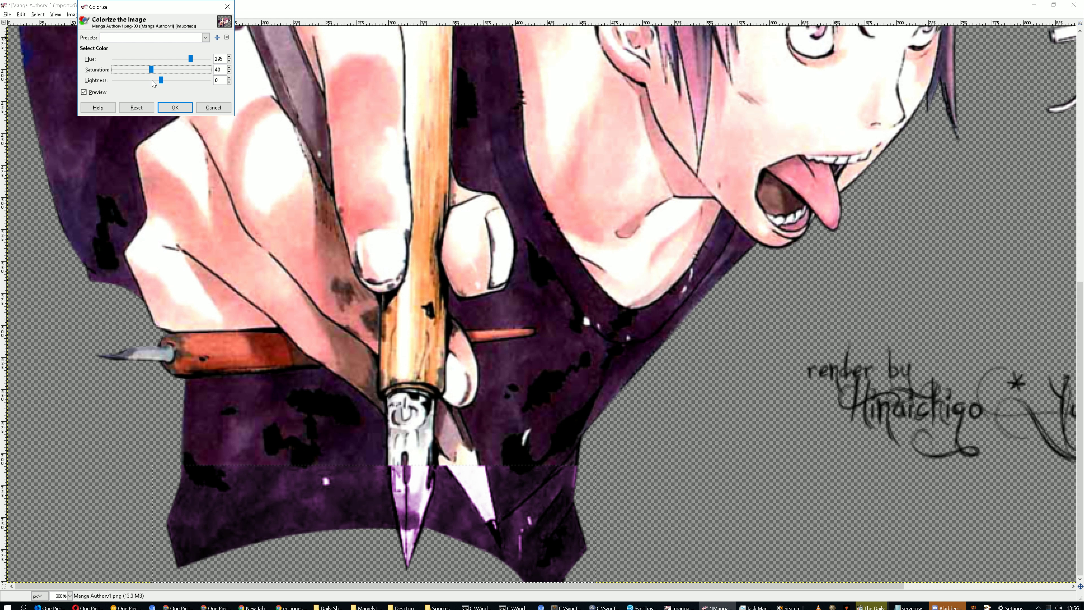
pyautogui.moveTo(161, 80); pyautogui.dragTo(161, 110)
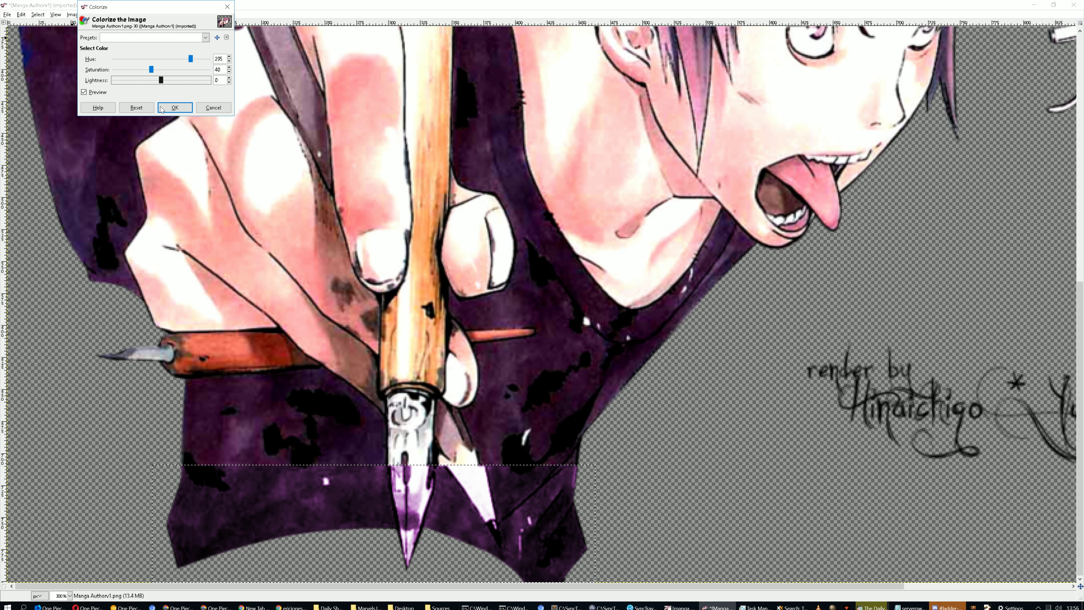
pyautogui.moveTo(191, 59)
pyautogui.mouseDown()
pyautogui.moveTo(225, 57)
pyautogui.moveTo(99, 79)
pyautogui.moveTo(191, 56)
pyautogui.mouseUp()
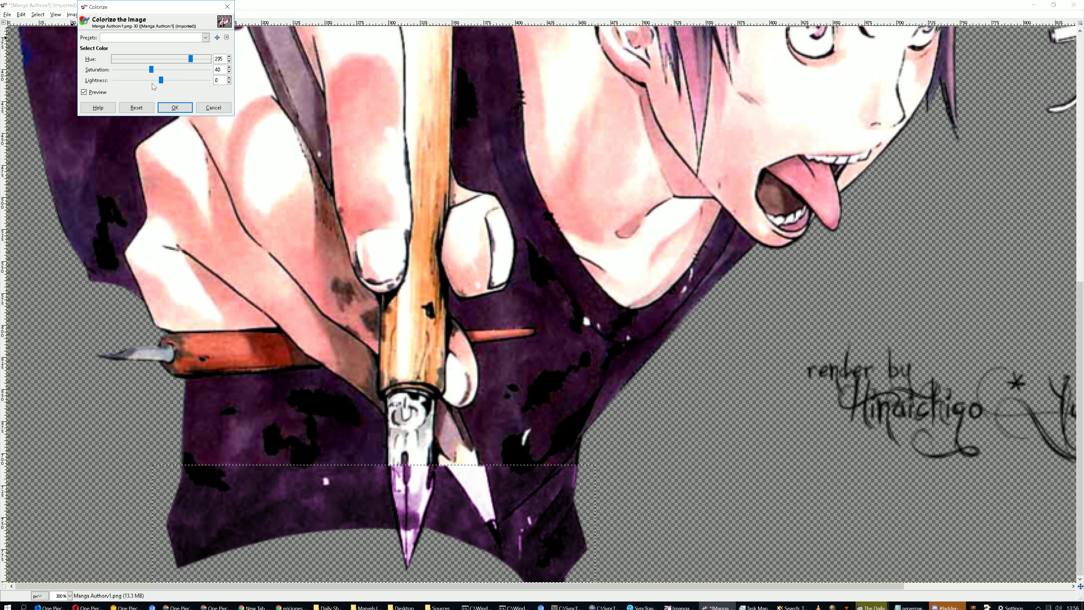
# Refine the Colorize settings to hue 310, saturation 46 and lightness 6, and apply them to the selected shirt area
pyautogui.click(150, 70)
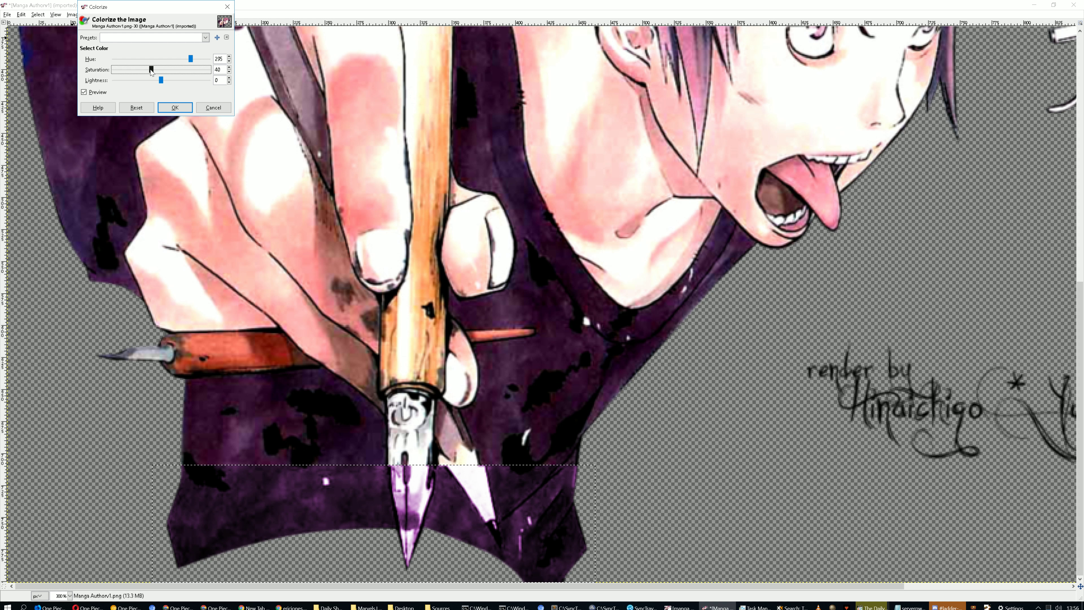
pyautogui.moveTo(151, 70); pyautogui.dragTo(150, 102)
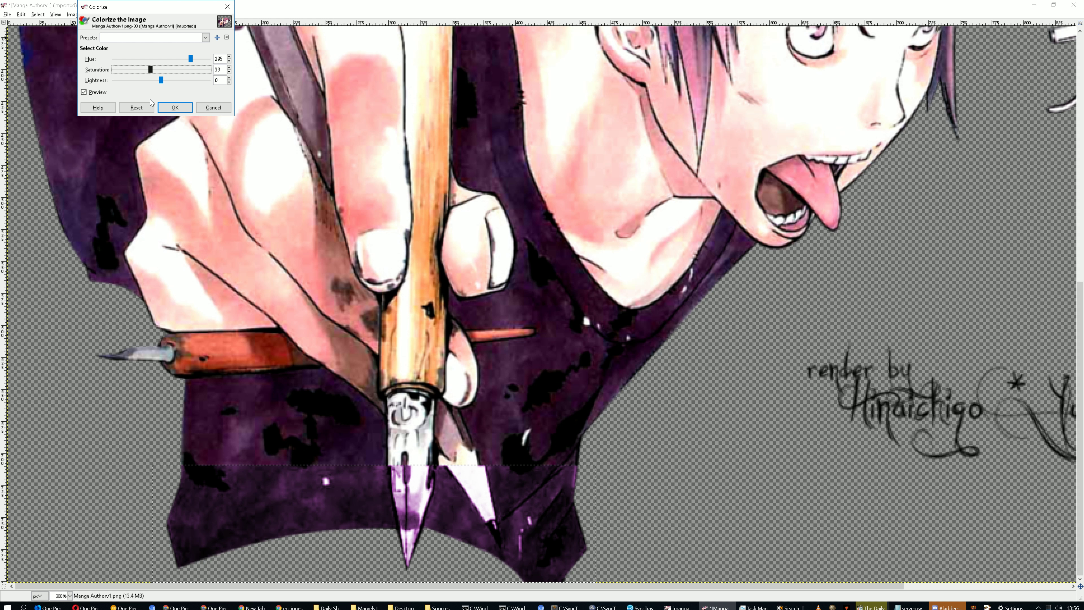
pyautogui.moveTo(162, 79); pyautogui.dragTo(185, 111)
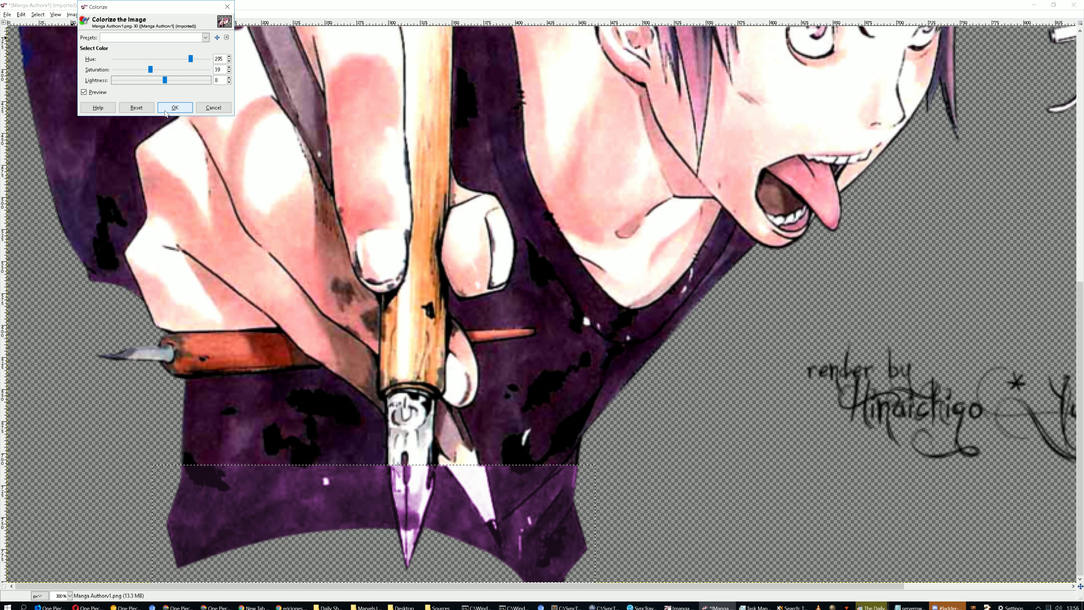
pyautogui.moveTo(151, 70)
pyautogui.mouseDown()
pyautogui.moveTo(181, 72)
pyautogui.moveTo(158, 83)
pyautogui.moveTo(197, 62)
pyautogui.moveTo(158, 76)
pyautogui.mouseUp()
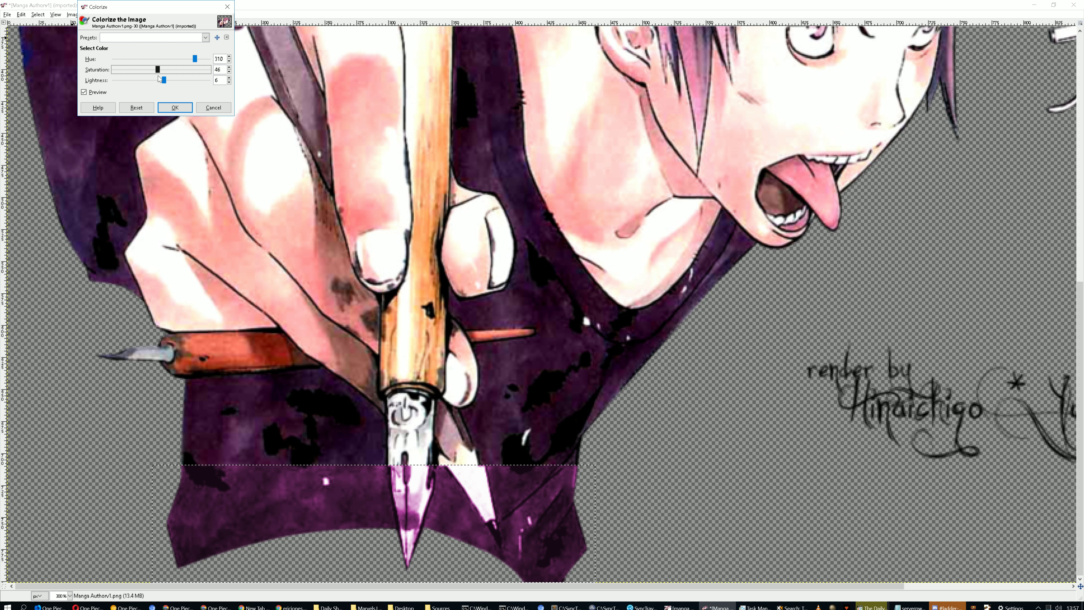
pyautogui.click(185, 109)
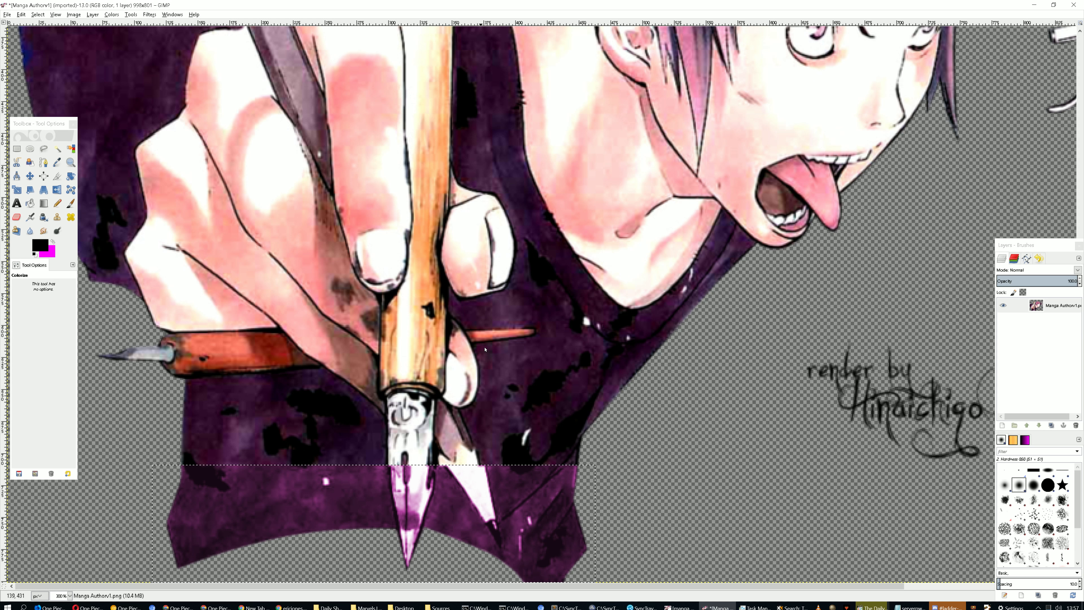
# Clear the rectangular selection and undo the Colorize change on the lower shirt
pyautogui.press('r')
pyautogui.click(757, 407)
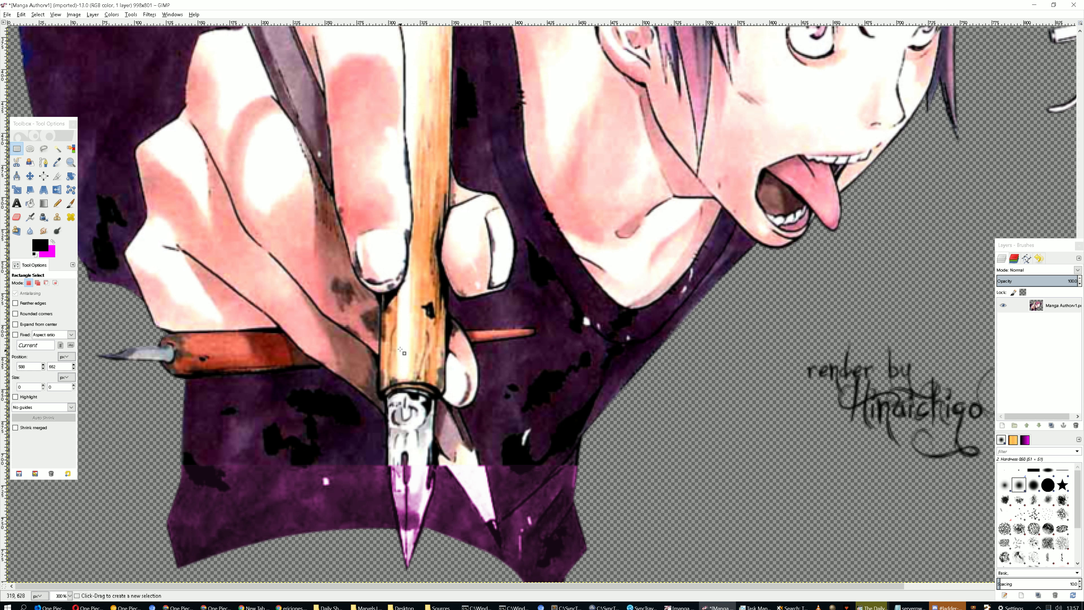
pyautogui.hotkey('ctrl', 'z')
pyautogui.hotkey('ctrl', 'z')
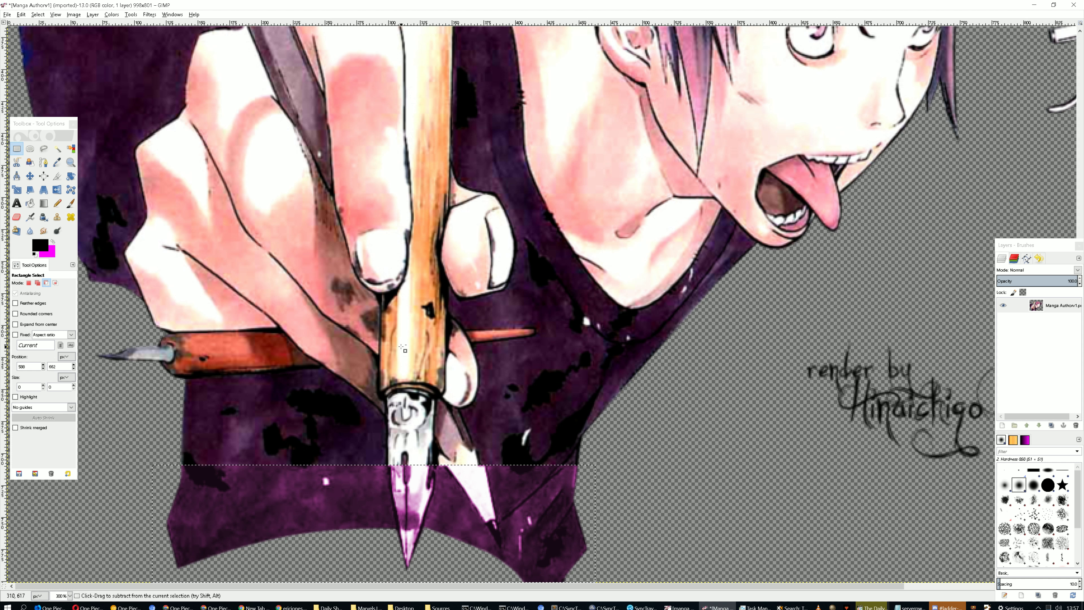
pyautogui.hotkey('ctrl', 'z')
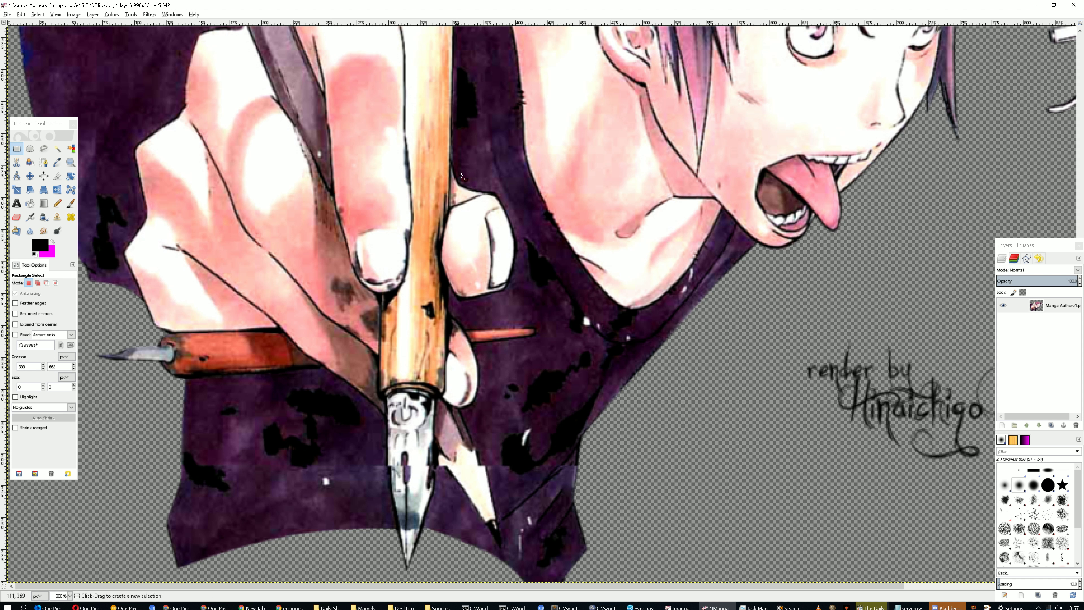
# Reset the foreground and background colors to black and white, and flatten the image onto the white background
pyautogui.scroll(9, 496, 200)
pyautogui.scroll(-8, 496, 203)
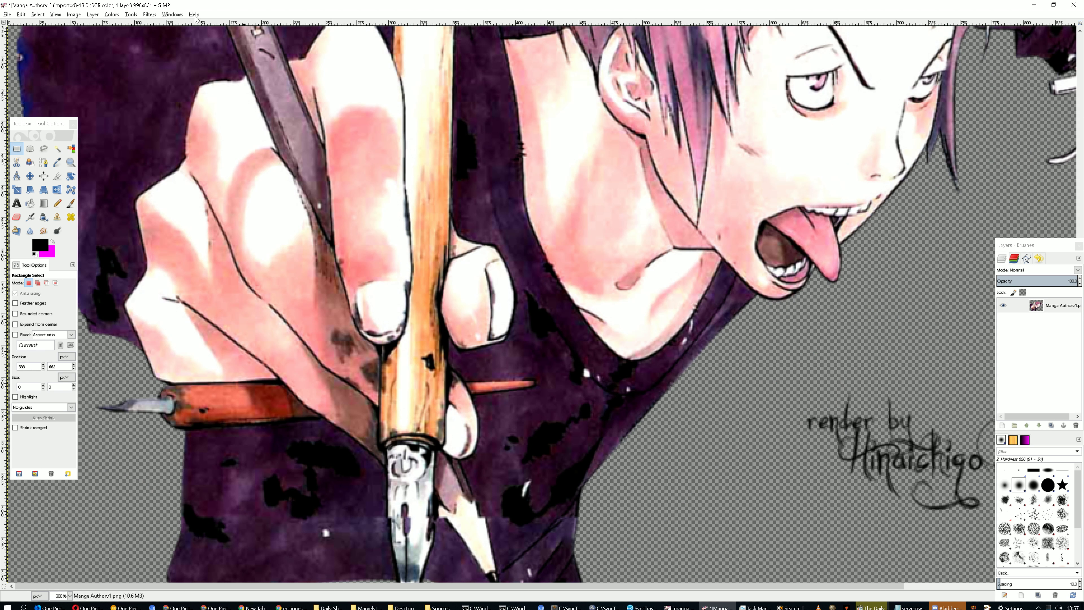
pyautogui.scroll(5, 498, 255)
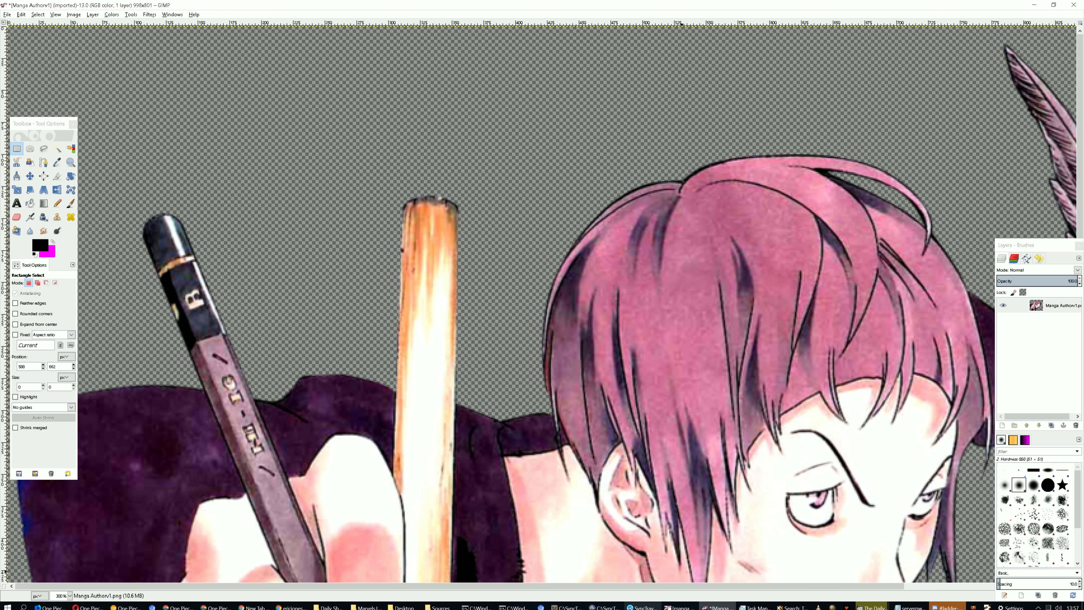
pyautogui.moveTo(465, 587); pyautogui.dragTo(636, 584)
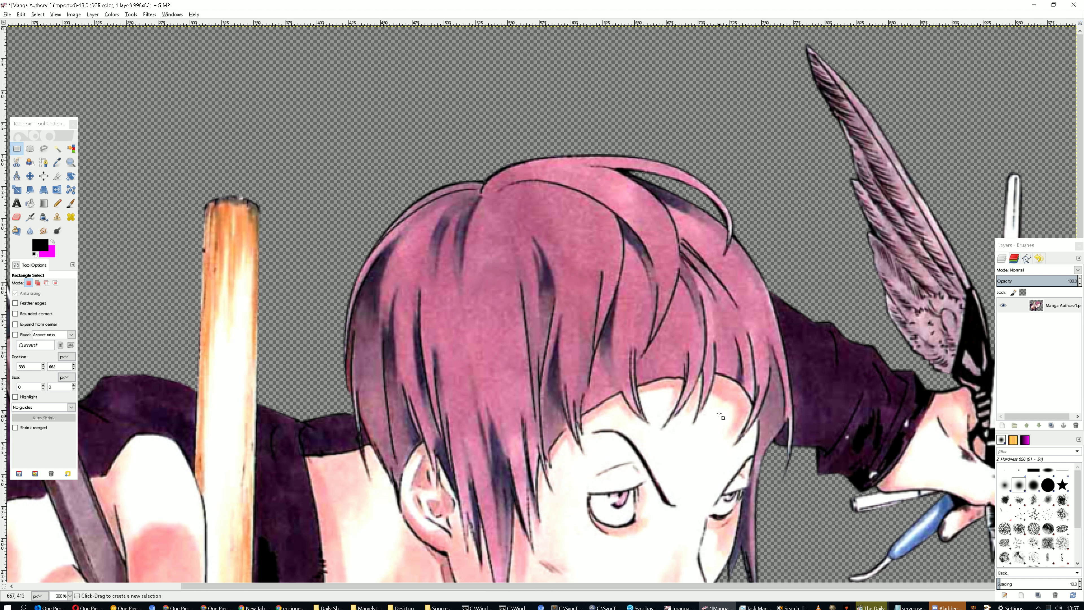
pyautogui.scroll(-3, 696, 500)
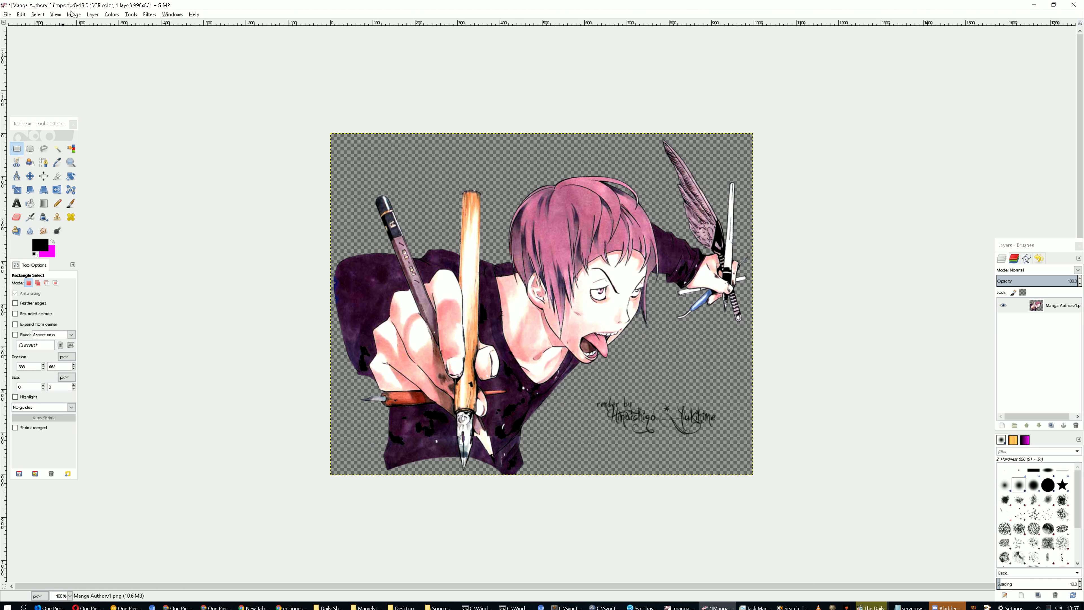
pyautogui.click(31, 258)
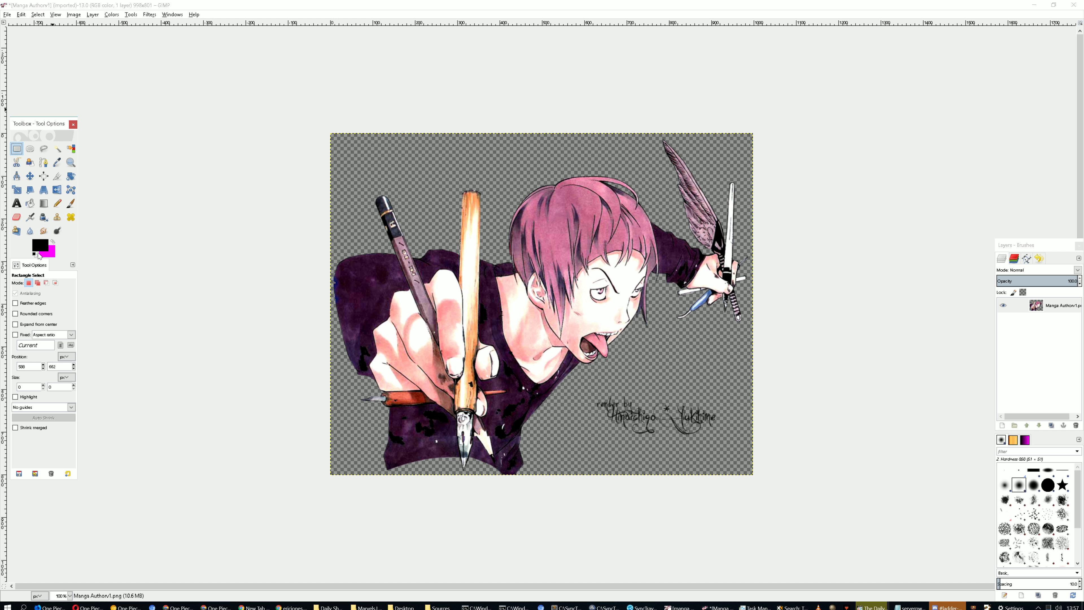
pyautogui.click(36, 254)
pyautogui.click(75, 15)
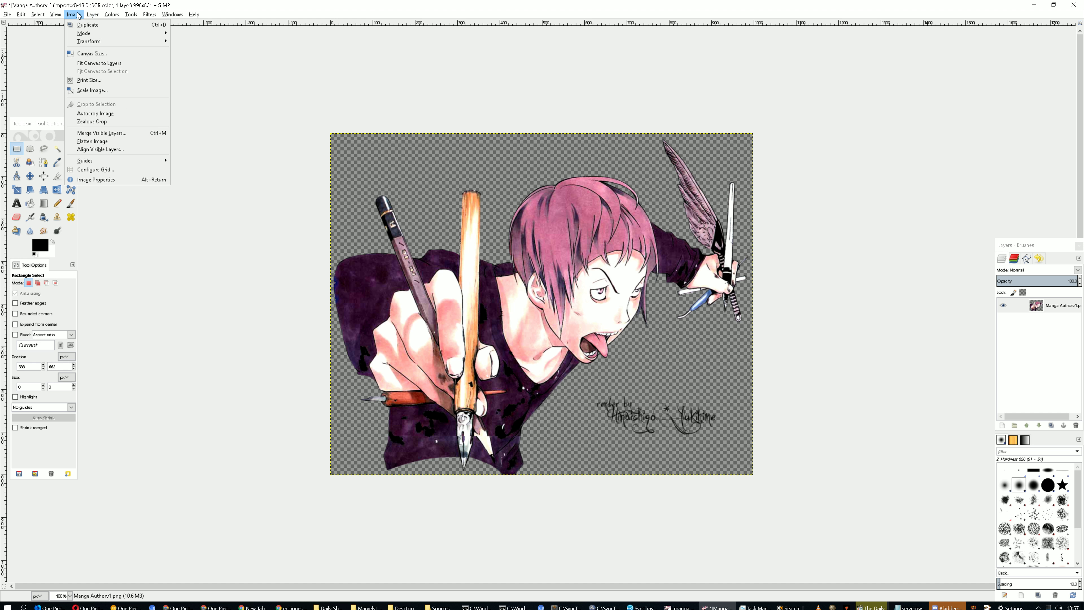
pyautogui.click(98, 141)
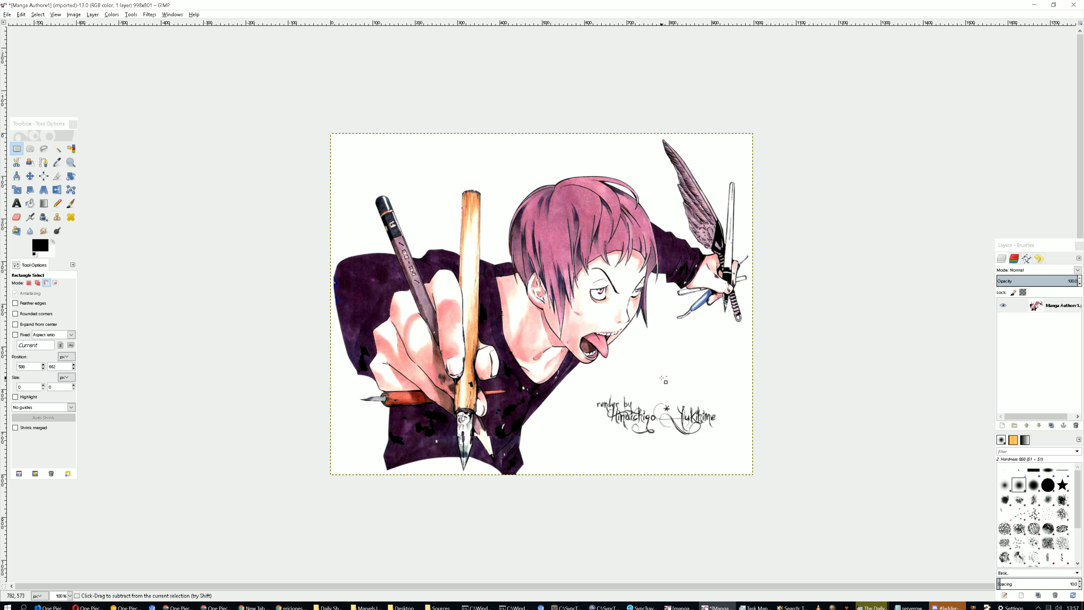
# Try turning white transparent across the whole image with Color to Alpha, and undo it
pyautogui.scroll(2, 662, 377)
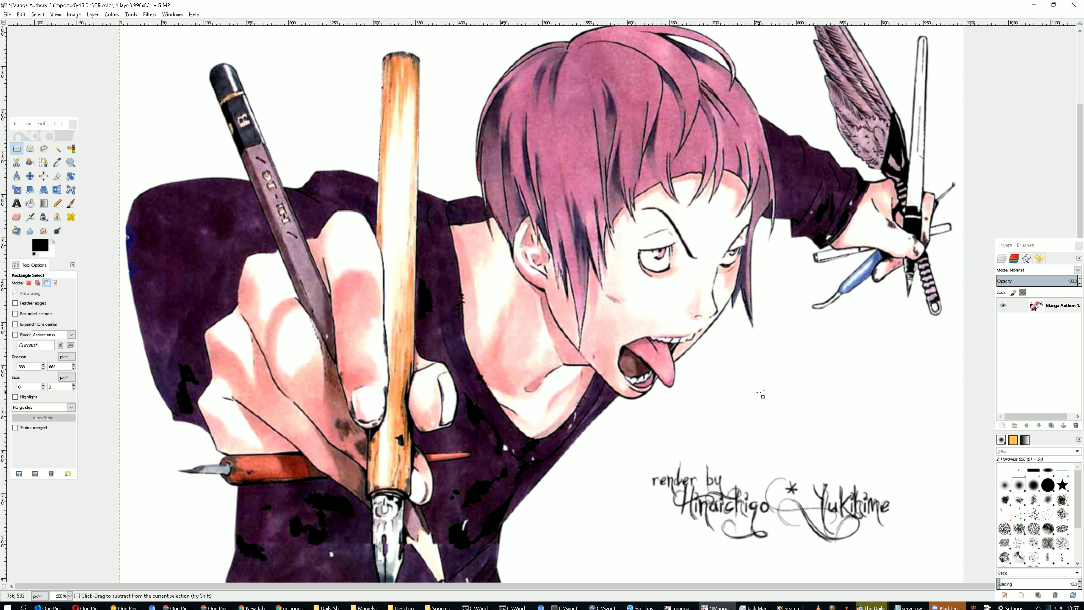
pyautogui.scroll(-1, 754, 384)
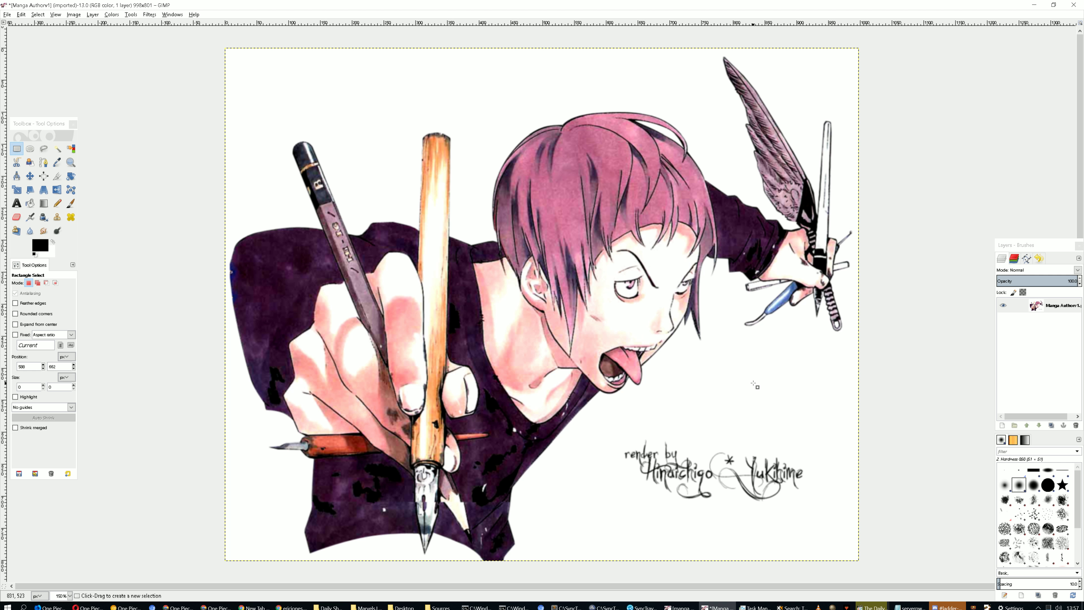
pyautogui.click(111, 15)
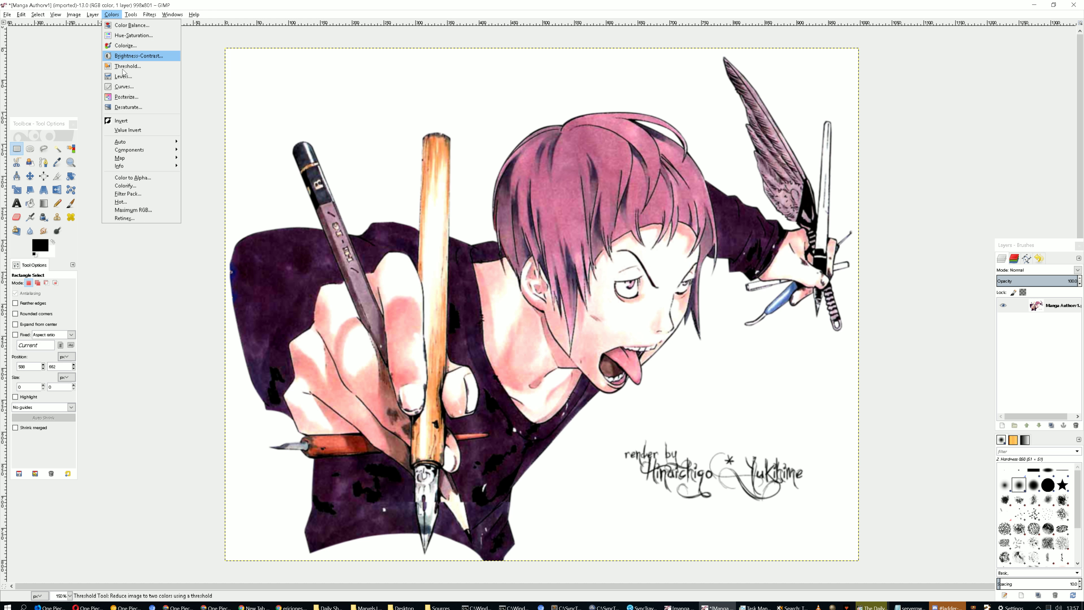
pyautogui.click(161, 179)
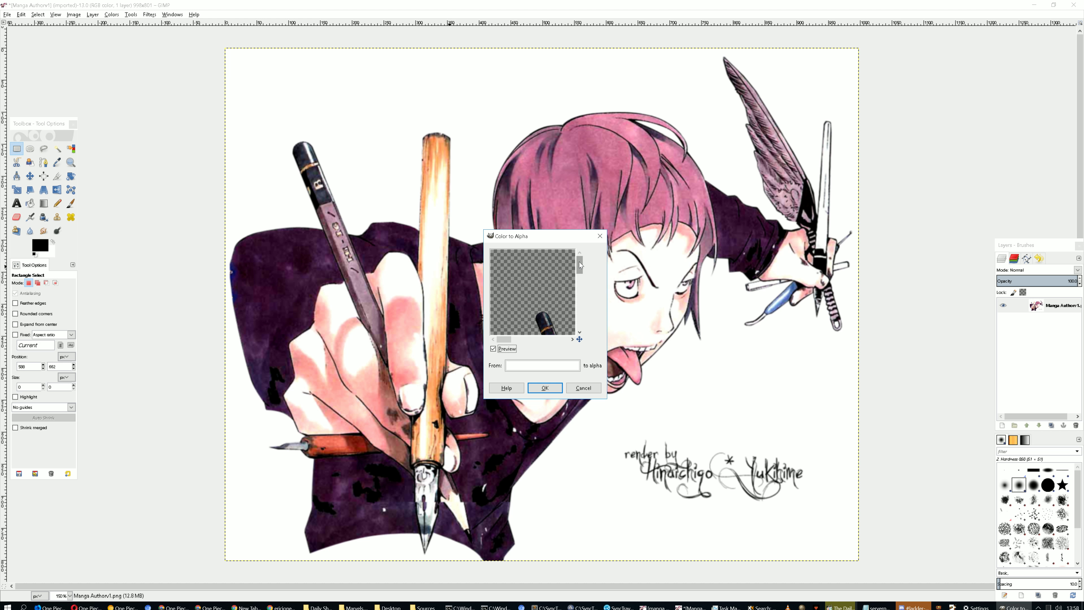
pyautogui.click(545, 388)
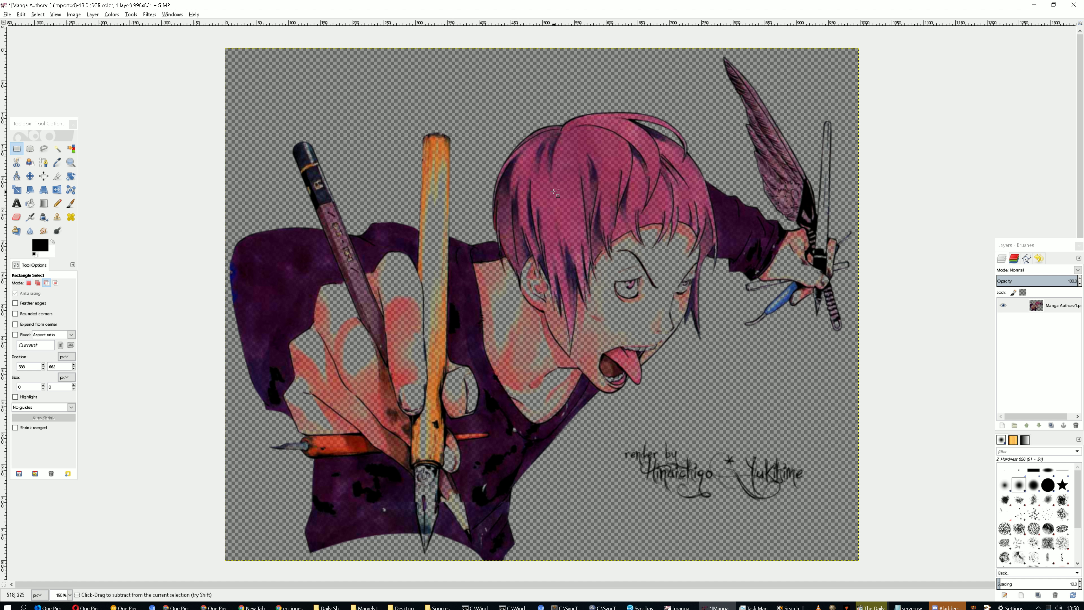
pyautogui.hotkey('ctrl', 'z')
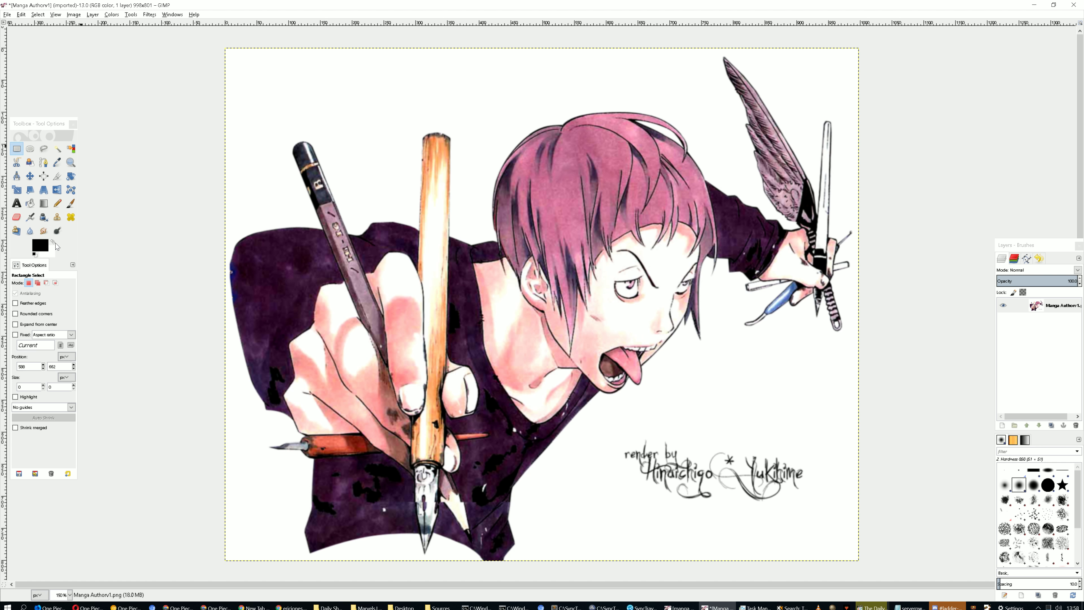
# Fill the white background around the figure with green (0cff00) using Bucket Fill
pyautogui.click(51, 252)
pyautogui.click(139, 172)
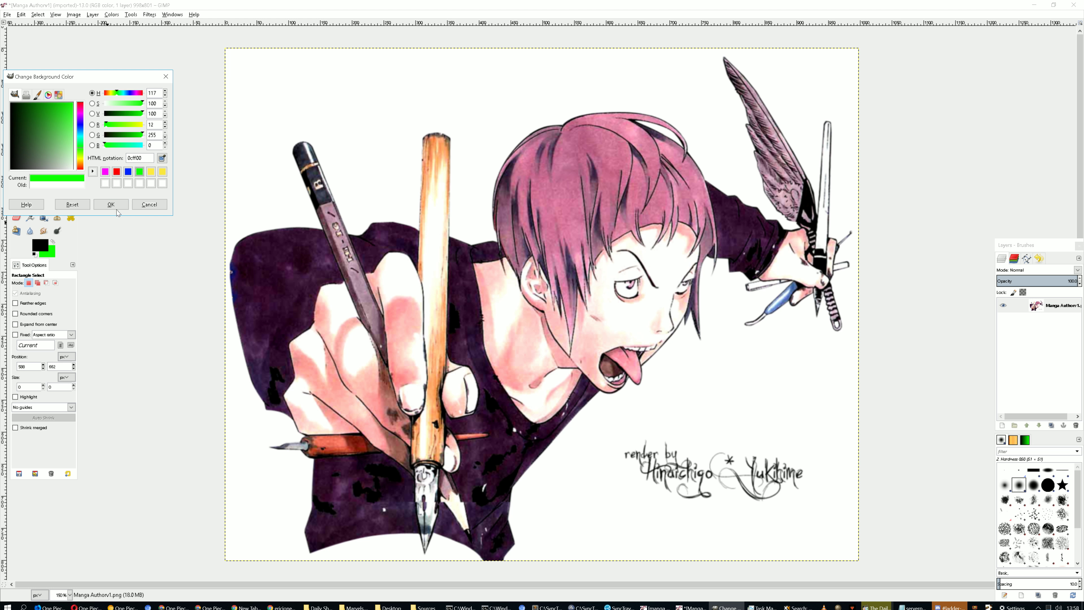
pyautogui.click(111, 204)
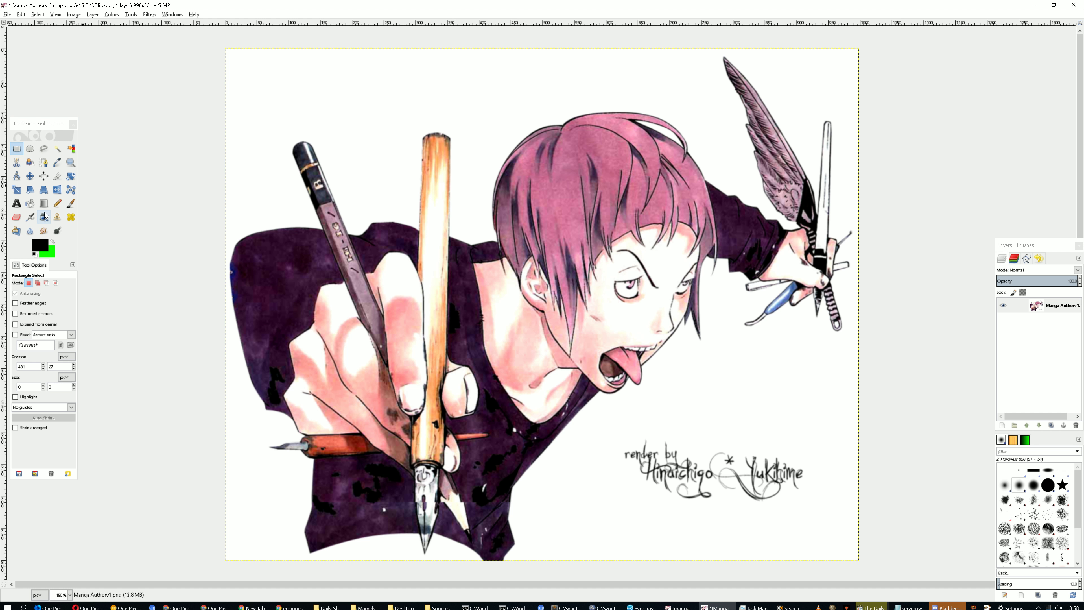
pyautogui.click(30, 203)
pyautogui.click(489, 81)
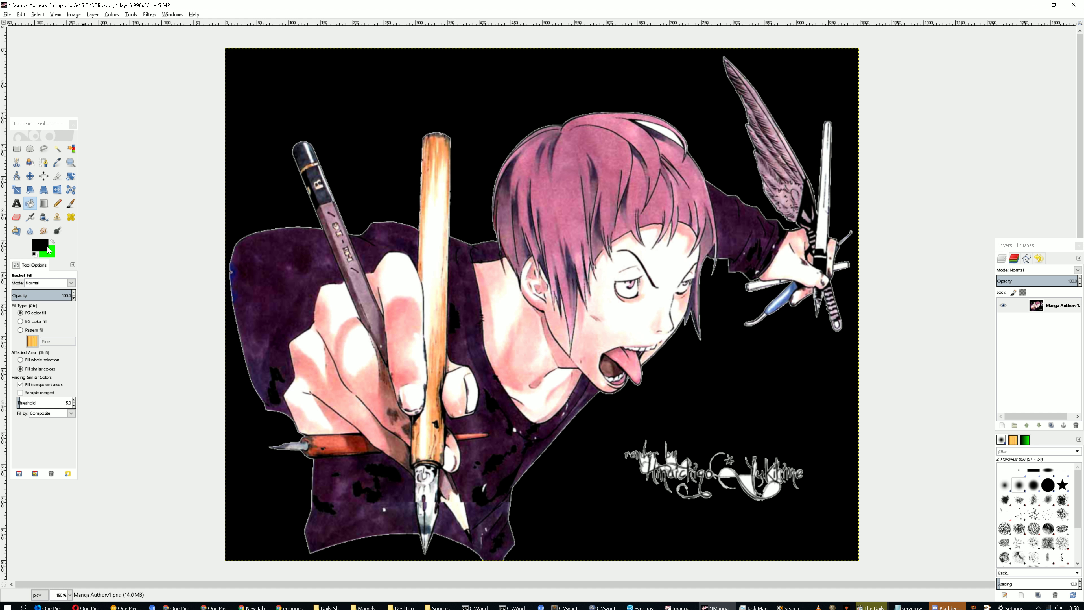
pyautogui.hotkey('ctrl', 'z')
pyautogui.click(53, 242)
pyautogui.click(491, 94)
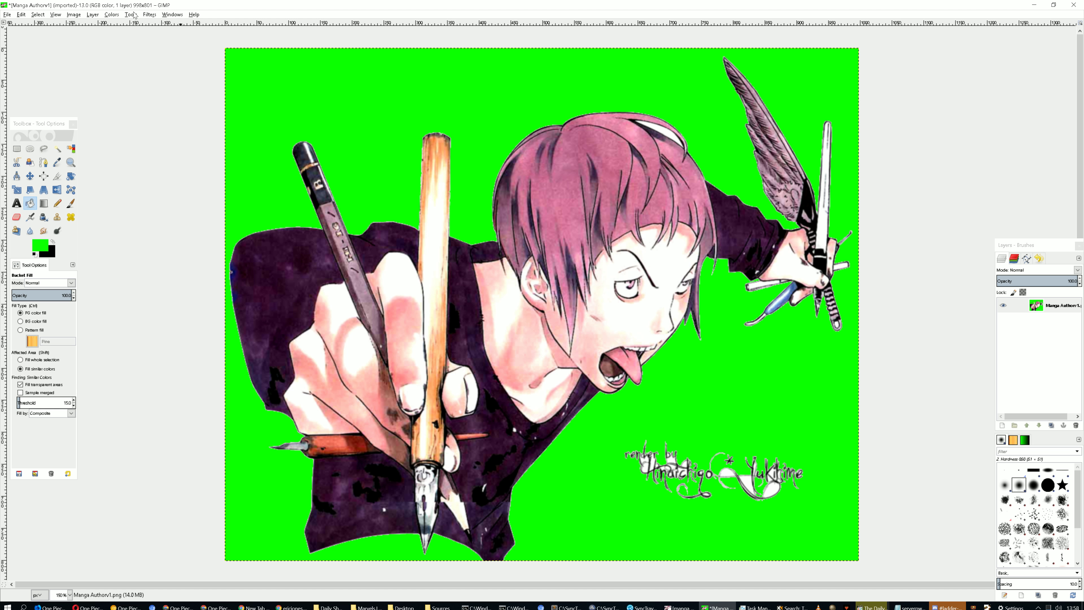
pyautogui.click(112, 14)
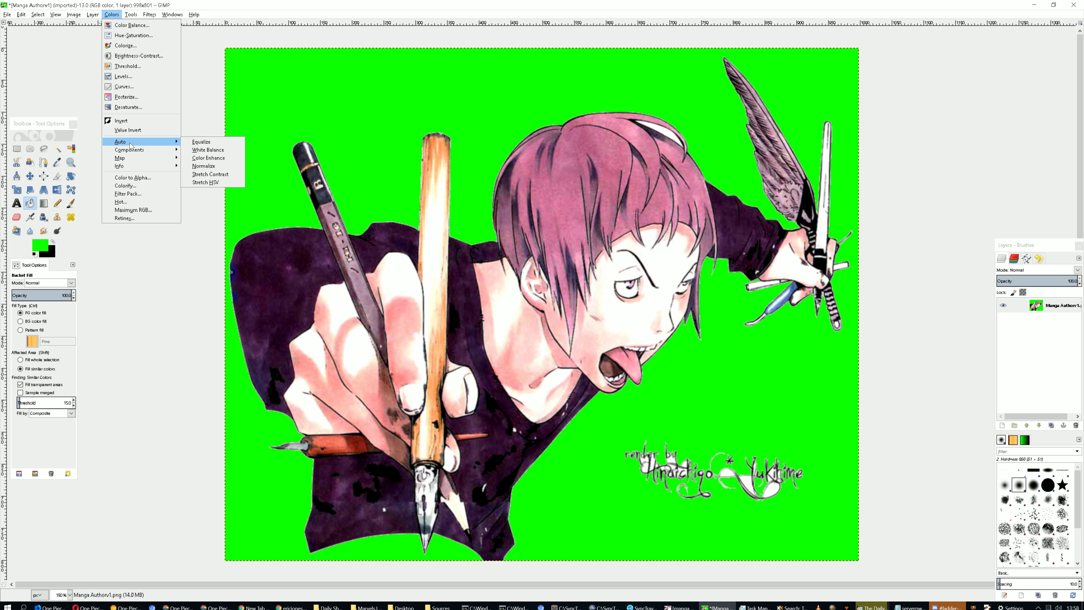
pyautogui.moveTo(132, 158)
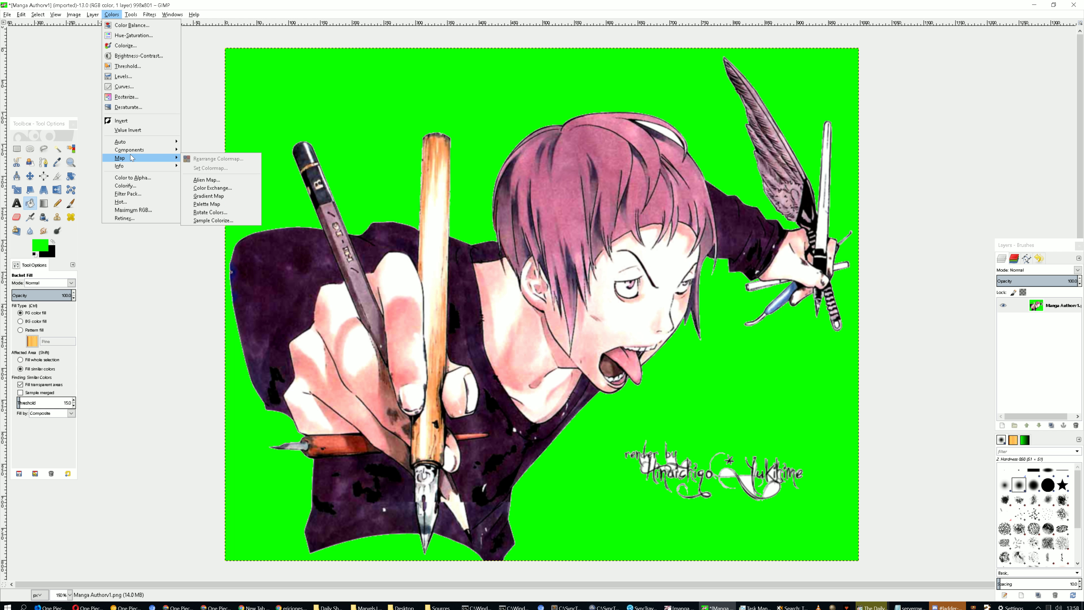
pyautogui.click(169, 178)
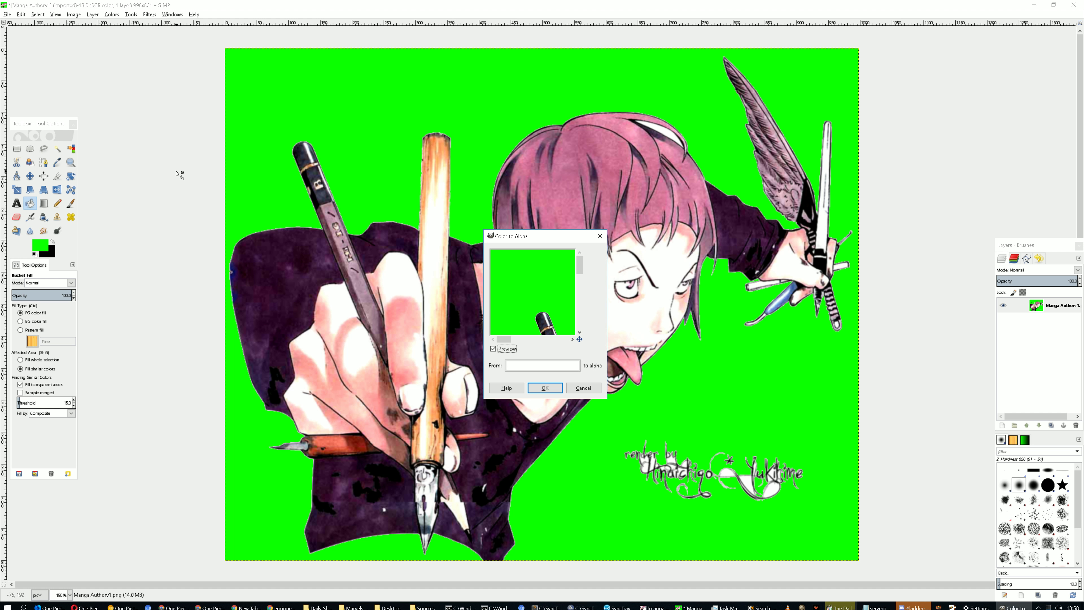
pyautogui.click(553, 366)
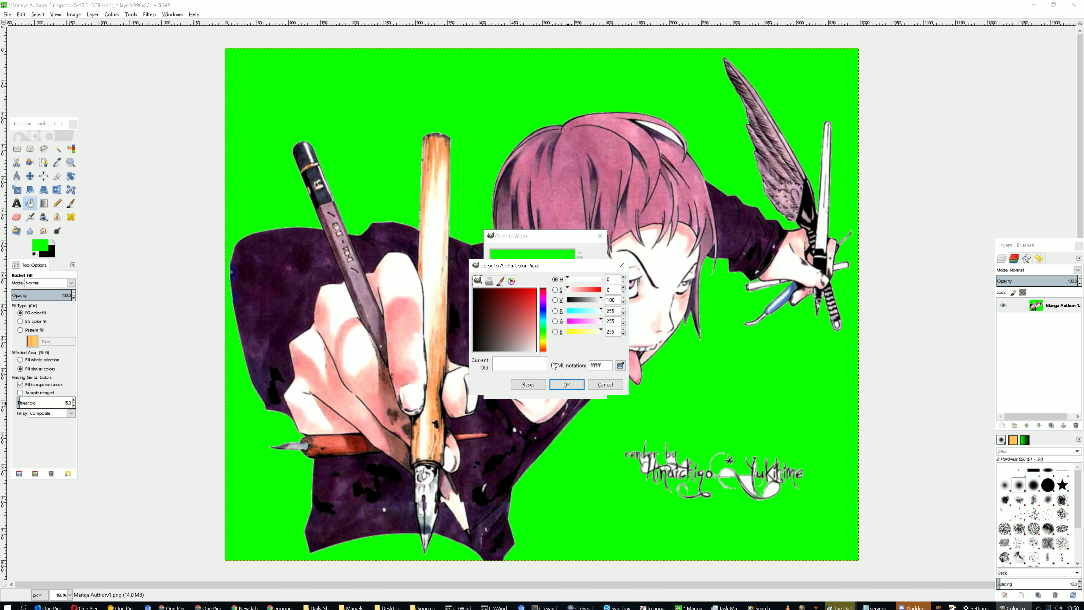
pyautogui.click(609, 381)
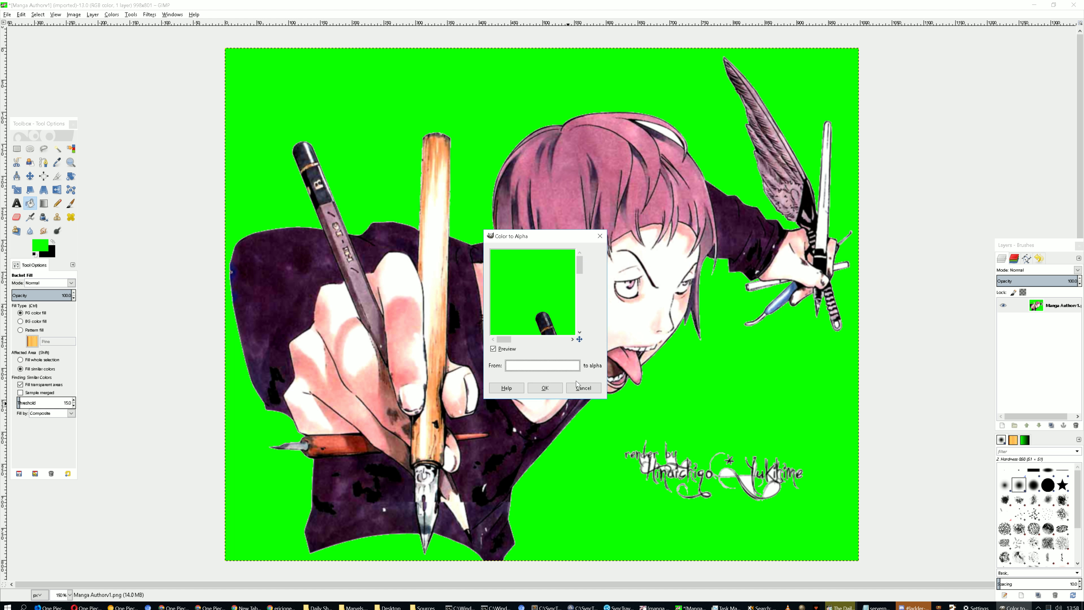
pyautogui.click(578, 386)
# Try making the background's green (0cff00) transparent with Color to Alpha, reusing the foreground color's HTML code, and undo it
pyautogui.click(40, 245)
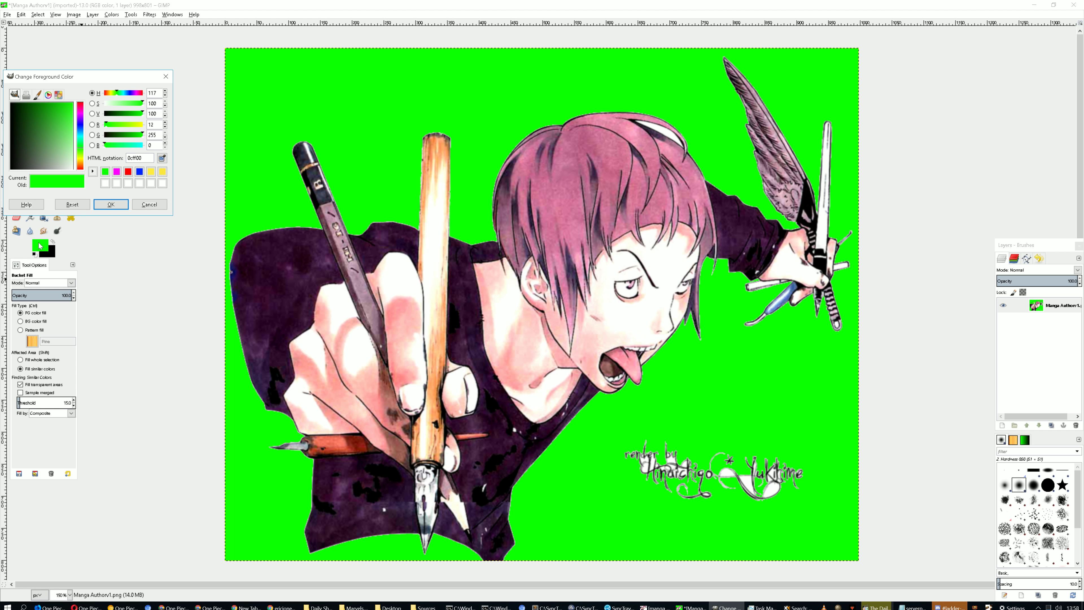
pyautogui.moveTo(145, 158); pyautogui.dragTo(98, 152)
pyautogui.hotkey('ctrl', 'c')
pyautogui.click(111, 205)
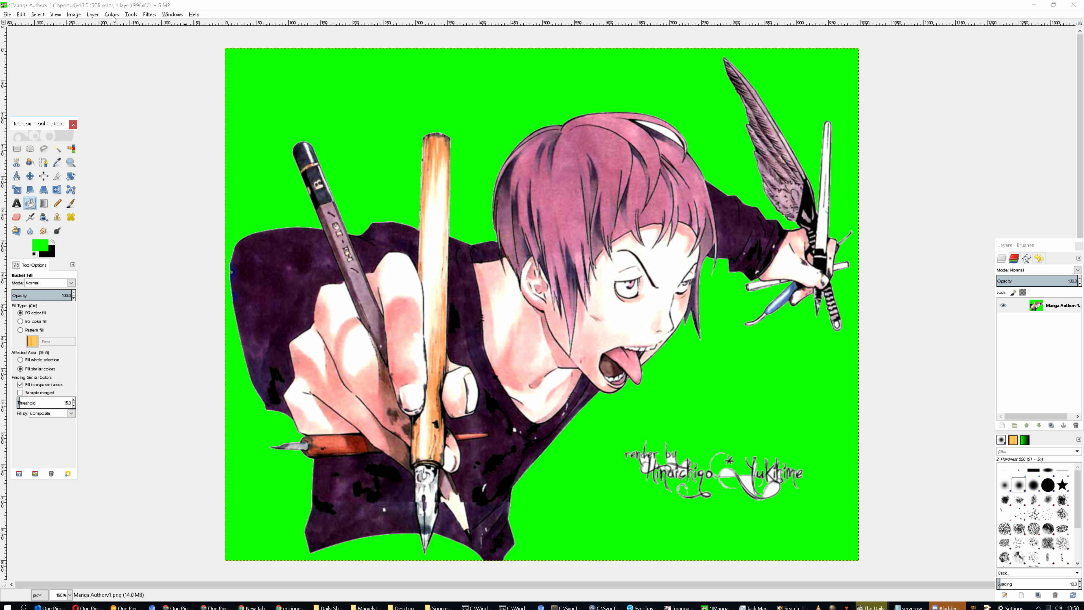
pyautogui.click(112, 15)
pyautogui.click(142, 179)
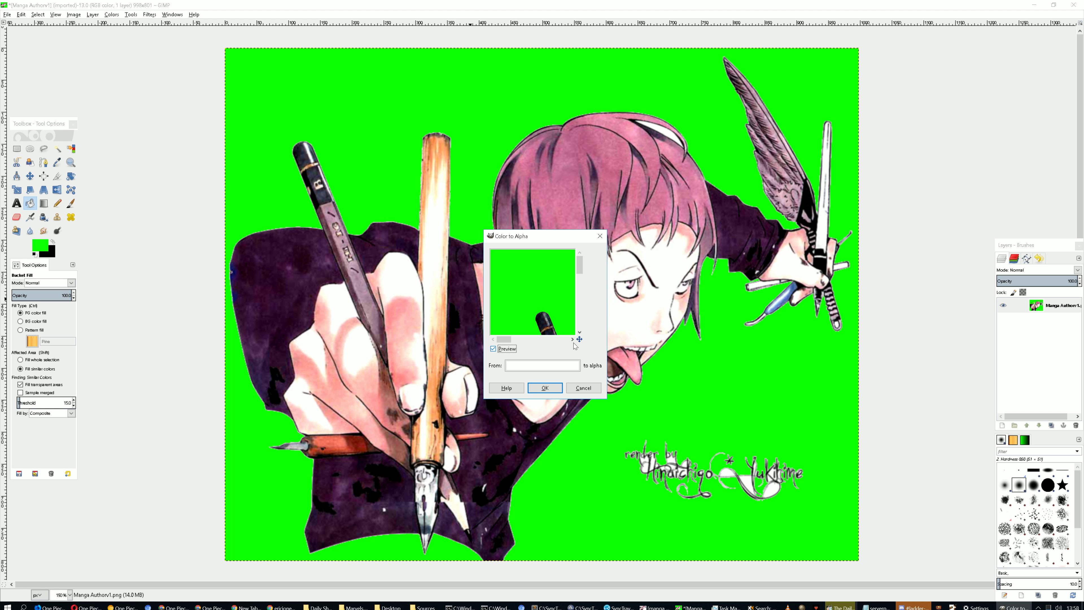
pyautogui.click(578, 366)
pyautogui.hotkey('ctrl', 'v')
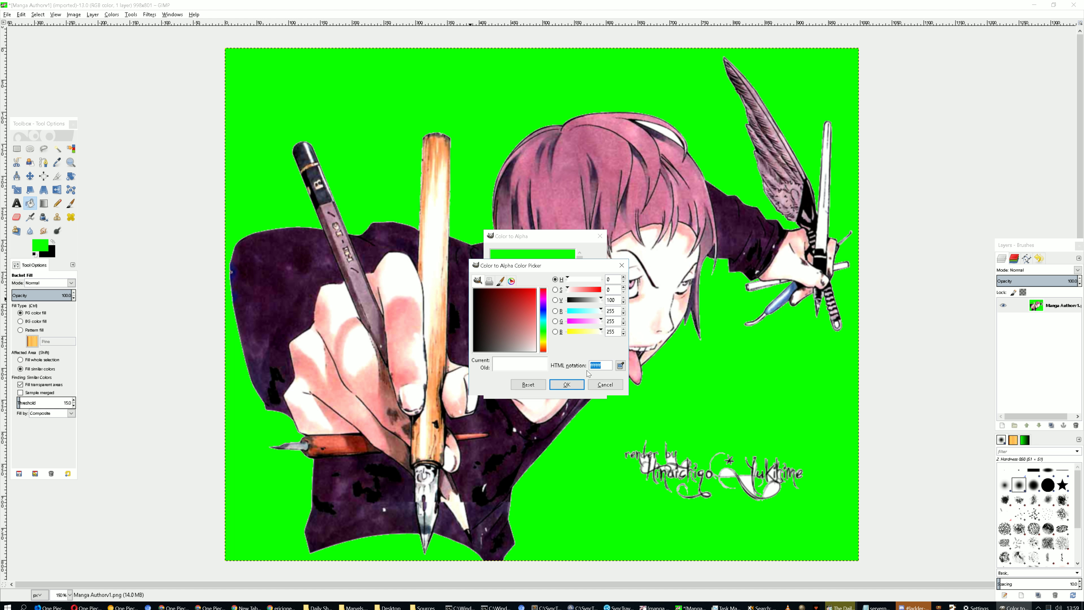
pyautogui.click(568, 385)
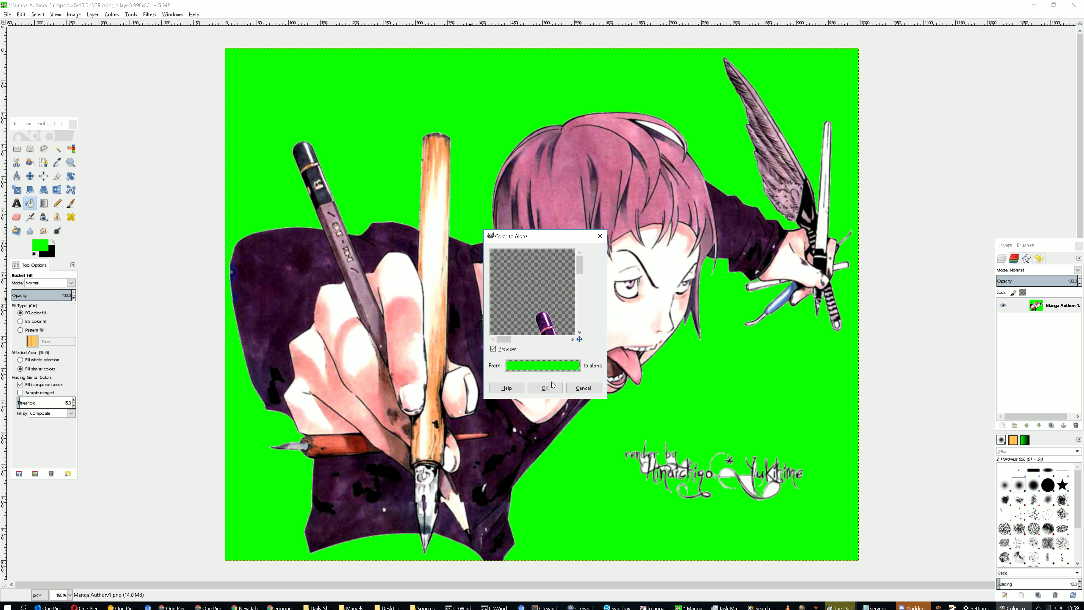
pyautogui.click(545, 387)
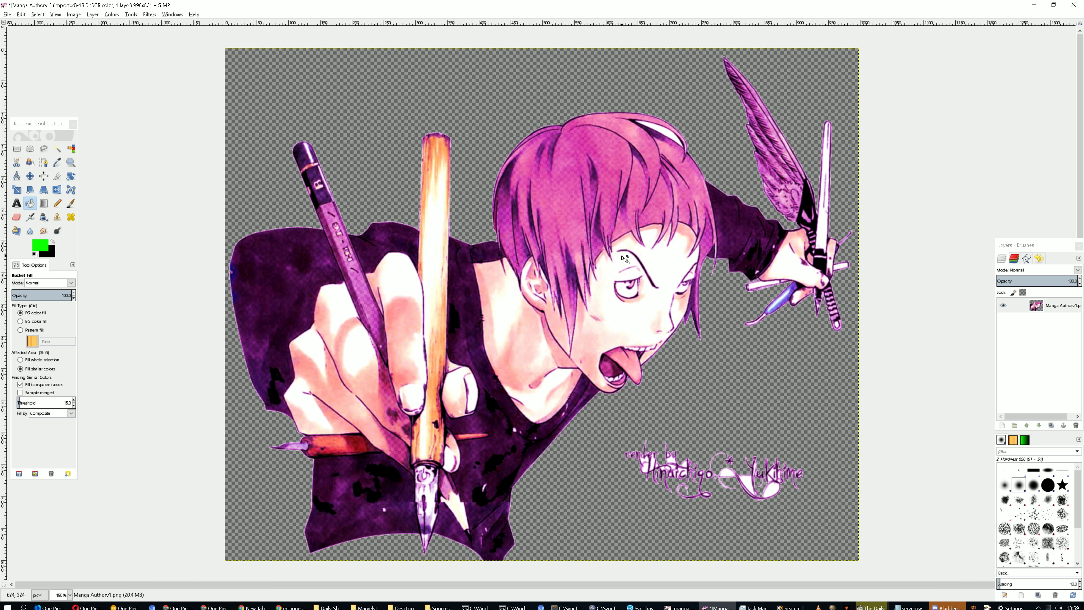
pyautogui.hotkey('ctrl', 'z')
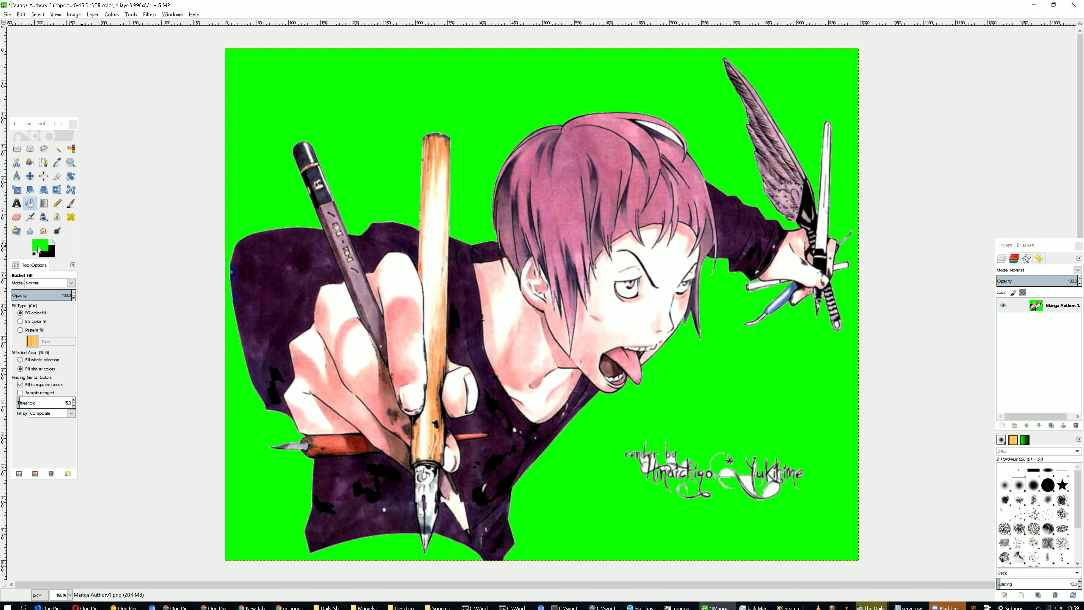
# Set the foreground color to blue (0024ff) and fill the green background around the figure with it
pyautogui.click(41, 245)
pyautogui.click(139, 171)
pyautogui.click(119, 209)
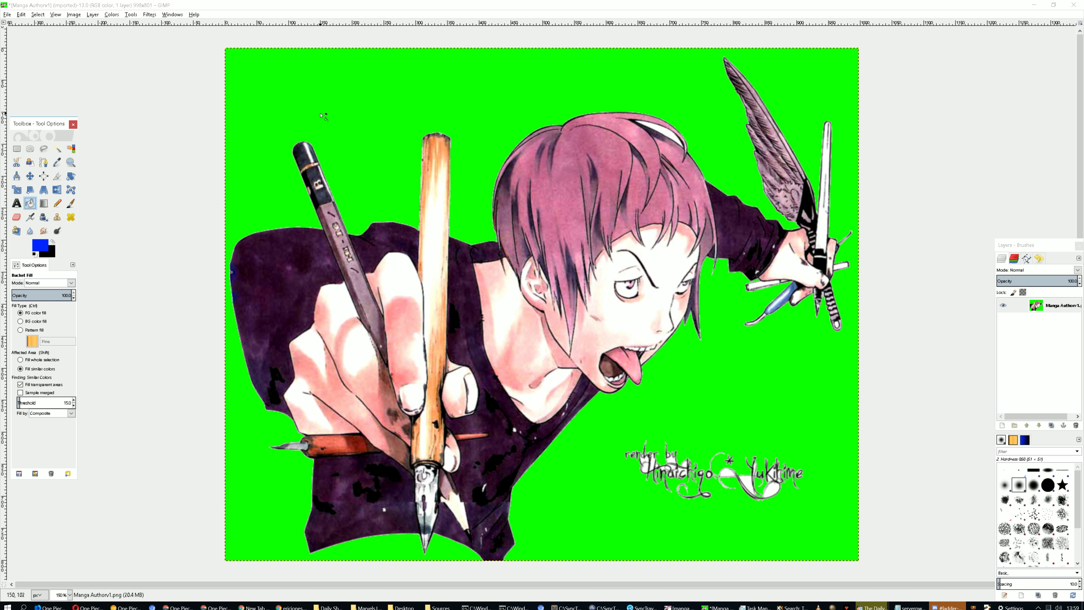
pyautogui.click(307, 137)
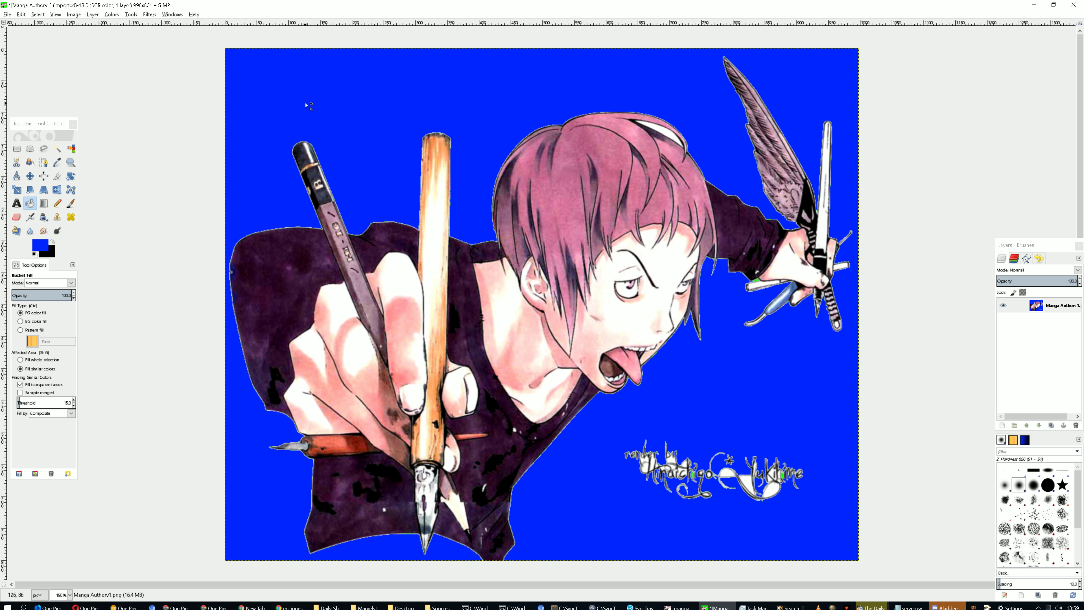
# Copy the blue foreground's HTML code (0024ff) and turn that color transparent across the image with Color to Alpha
pyautogui.click(37, 242)
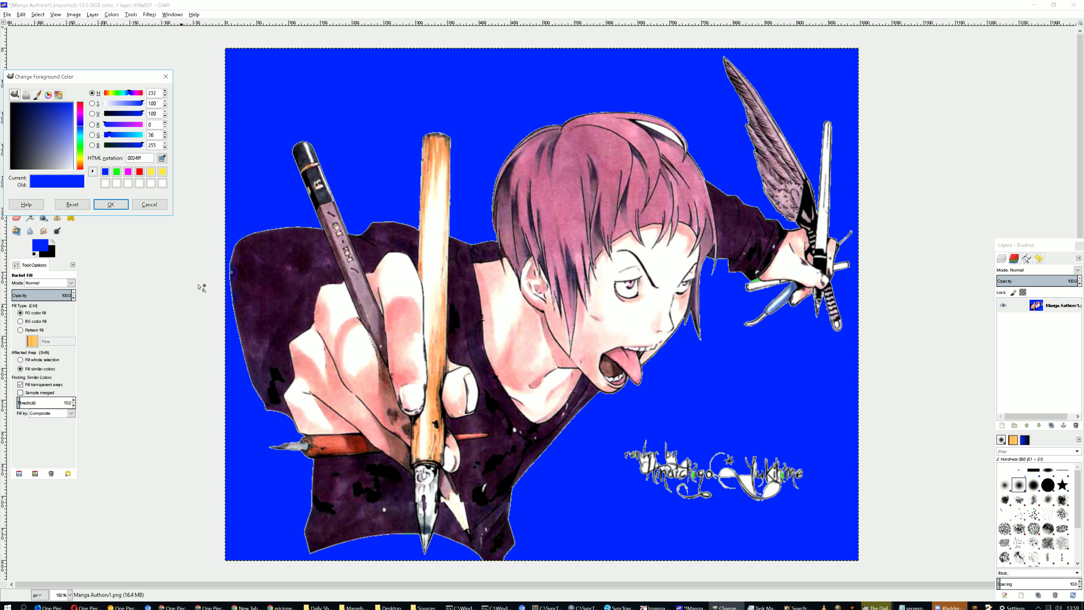
pyautogui.moveTo(147, 157); pyautogui.dragTo(96, 158)
pyautogui.click(111, 204)
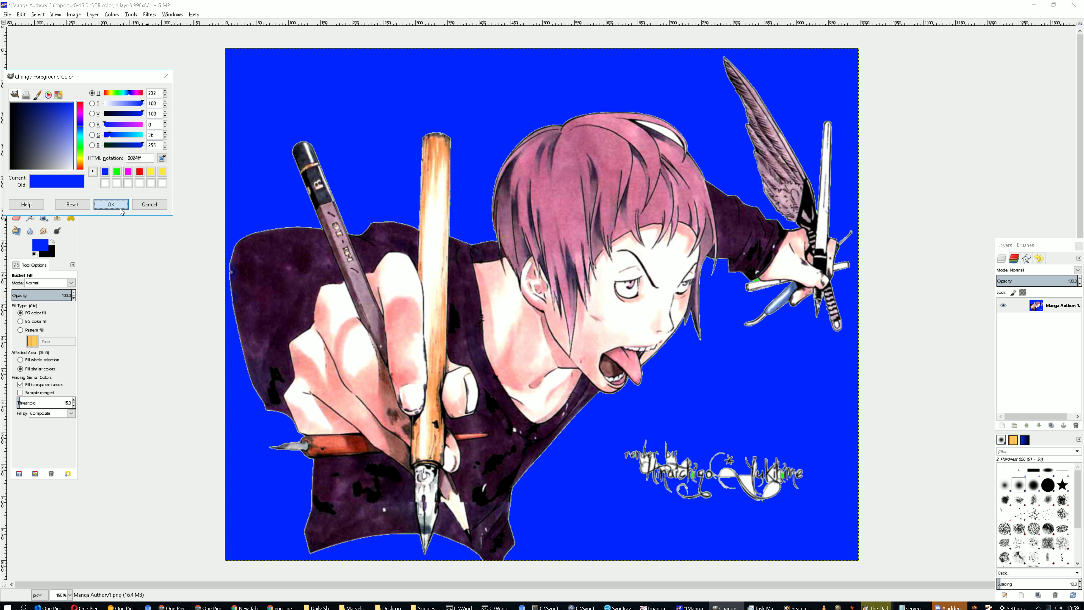
pyautogui.click(78, 16)
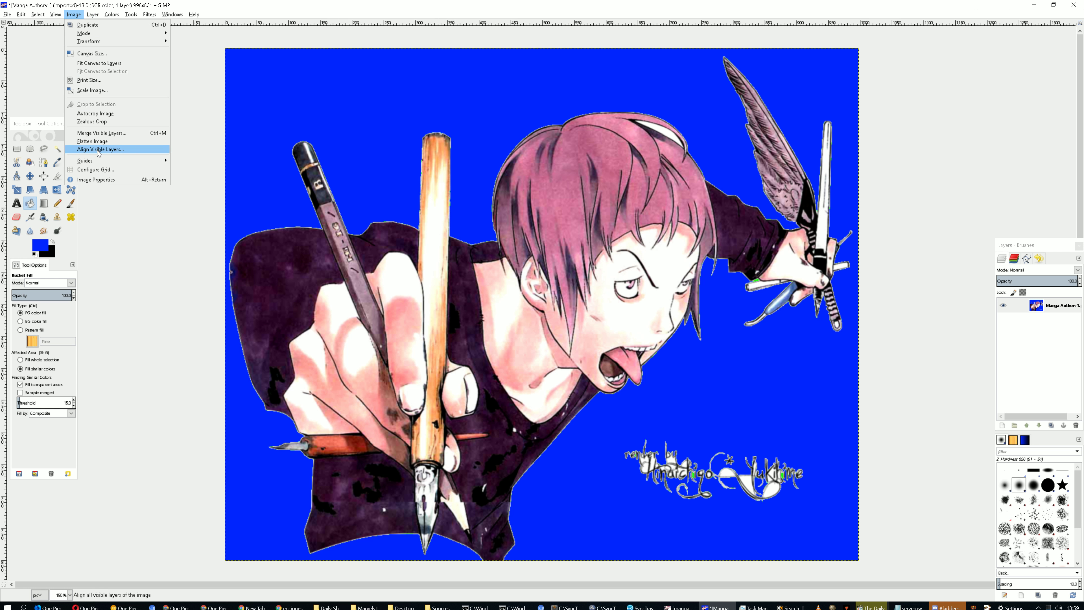
pyautogui.moveTo(112, 14)
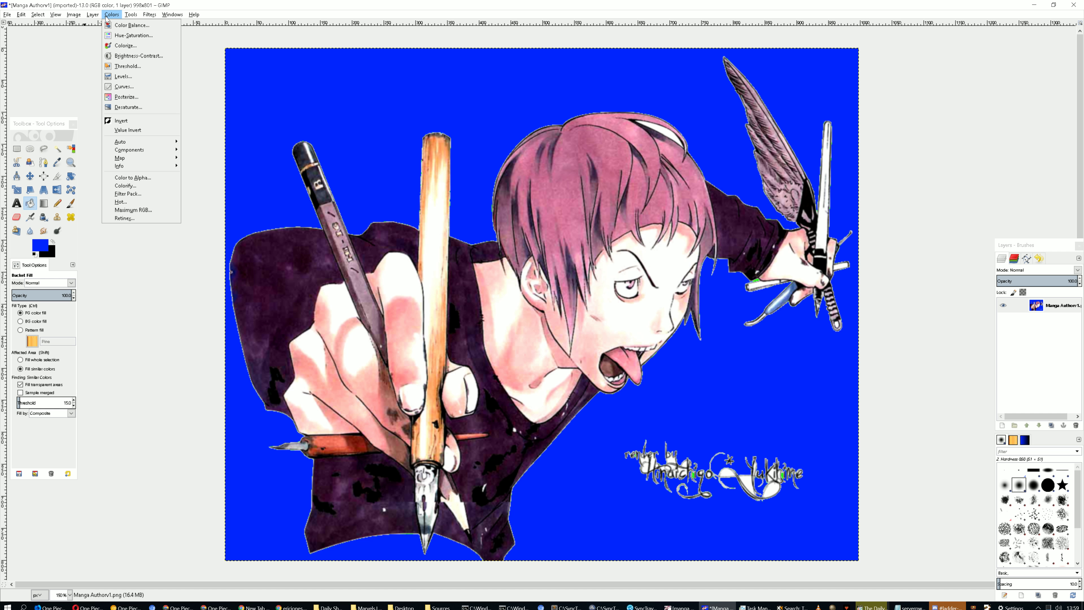
pyautogui.click(140, 176)
pyautogui.click(567, 366)
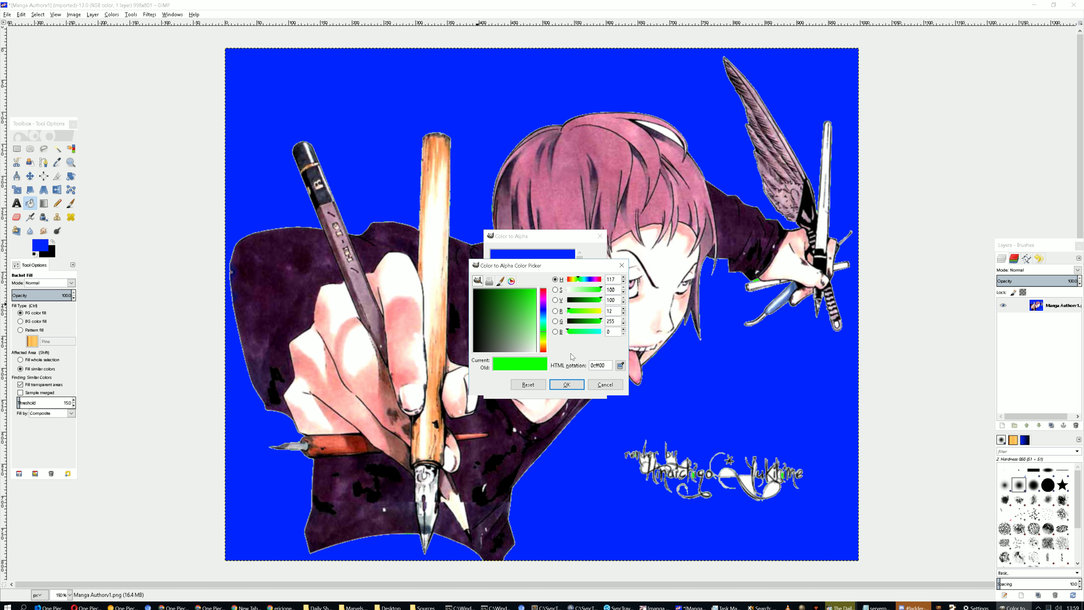
pyautogui.click(567, 384)
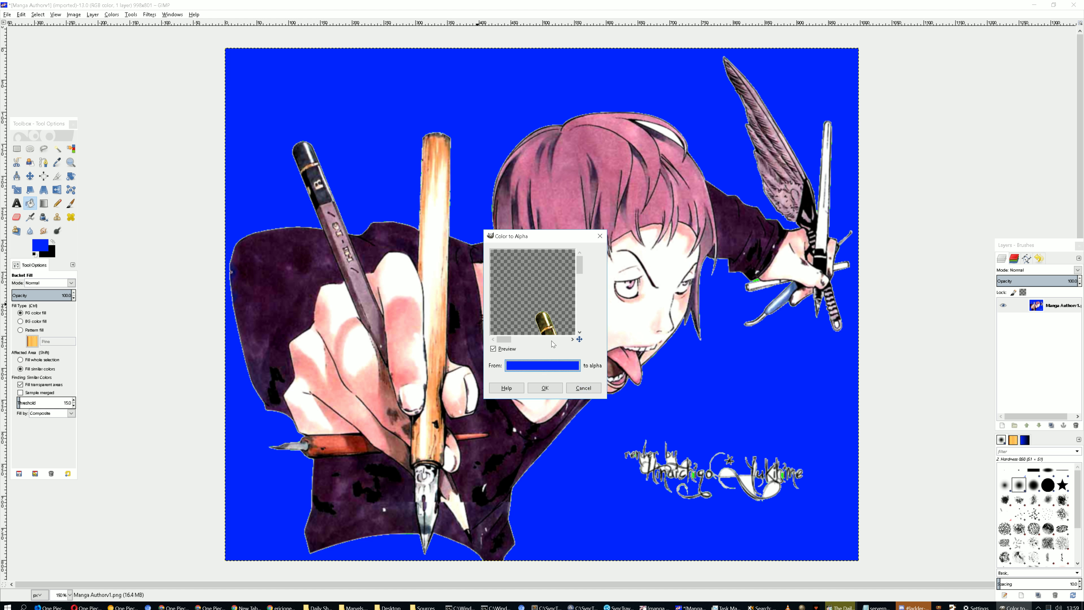
pyautogui.moveTo(484, 230); pyautogui.dragTo(200, 116)
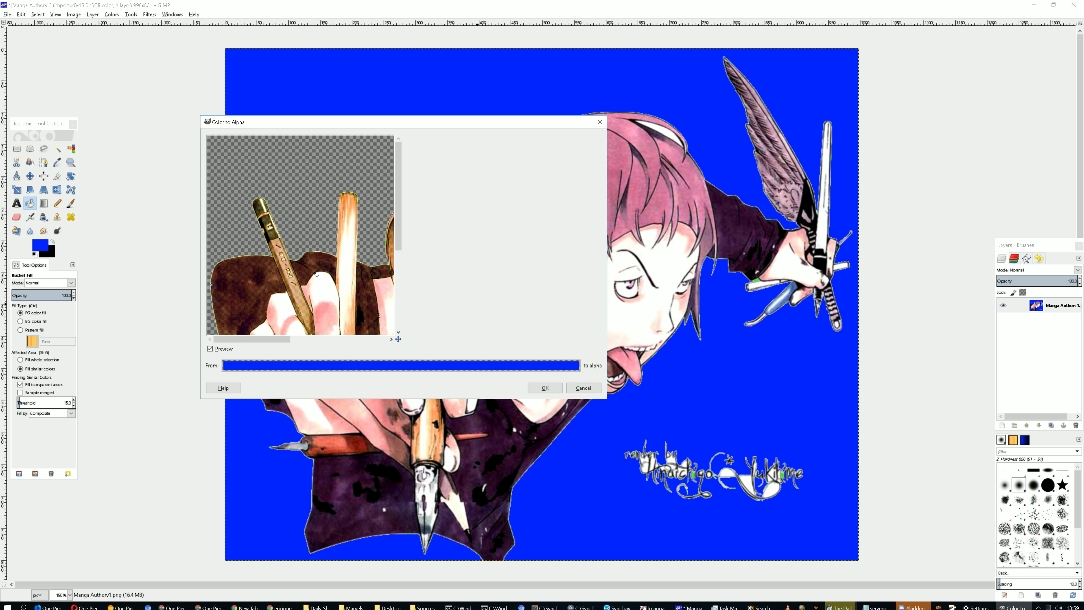
pyautogui.click(545, 387)
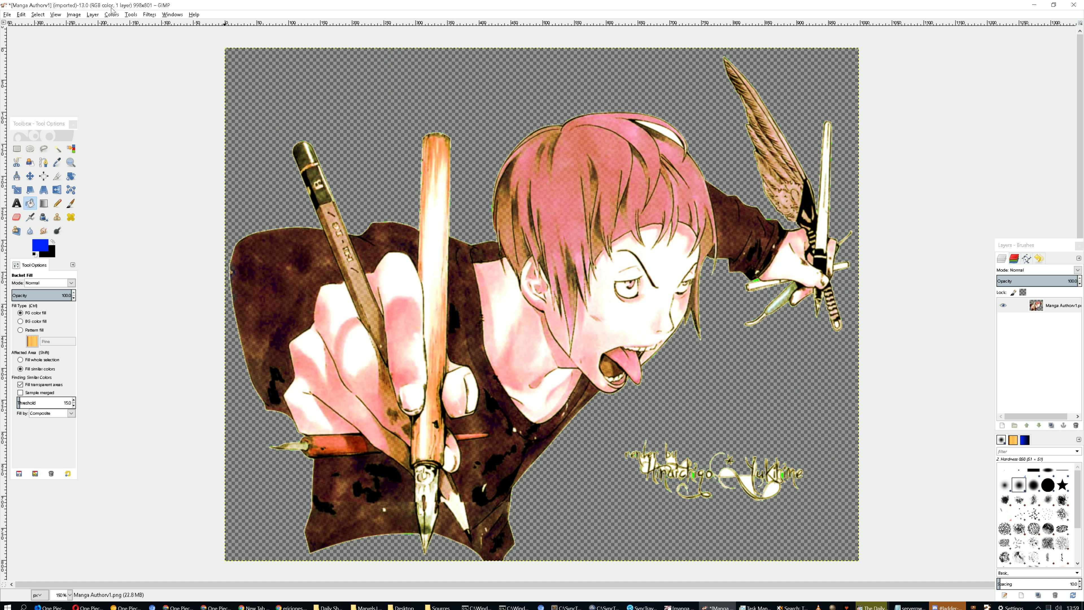
# Restore the default black and white colors and flatten the blue-removed image onto white
pyautogui.click(35, 254)
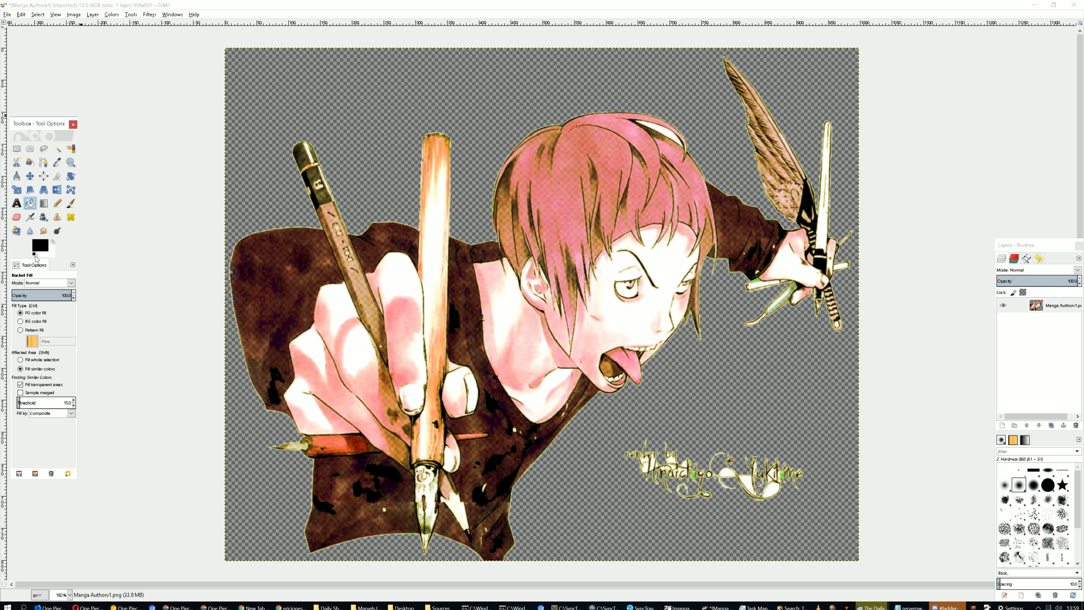
pyautogui.click(53, 243)
pyautogui.click(36, 255)
pyautogui.click(78, 17)
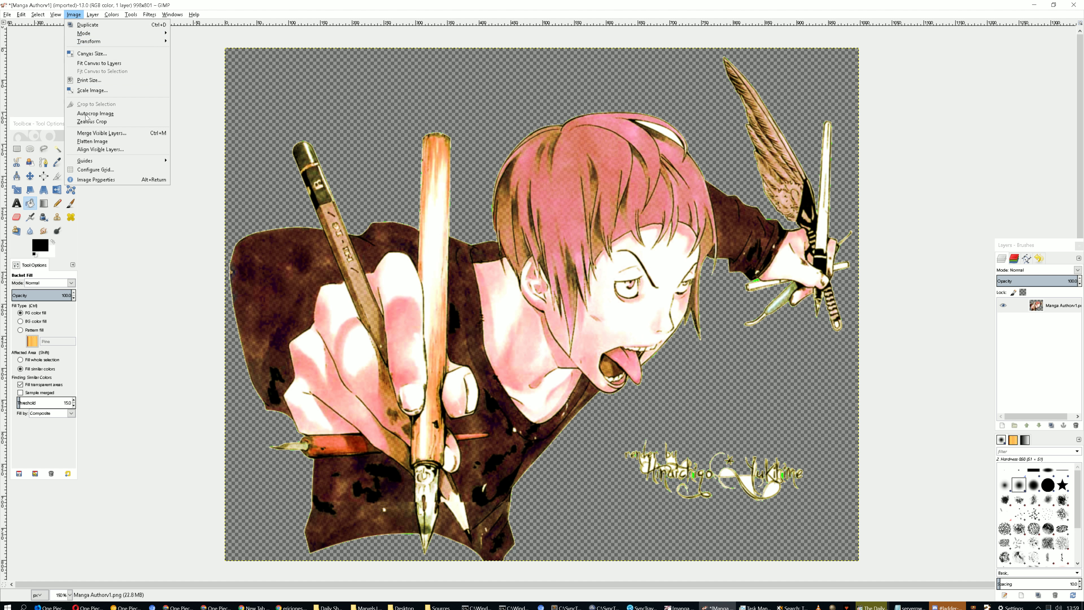
pyautogui.click(93, 145)
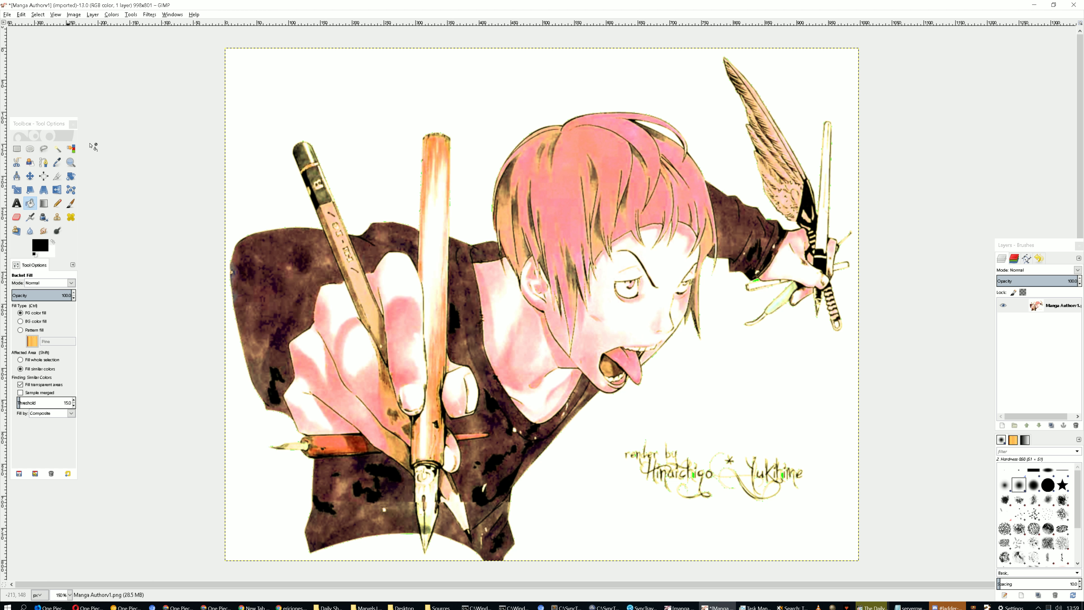
# Undo the flattening and Color to Alpha on the image, and select the blue background with Select by Color
pyautogui.hotkey('ctrl', 'z')
pyautogui.hotkey('ctrl', 'z')
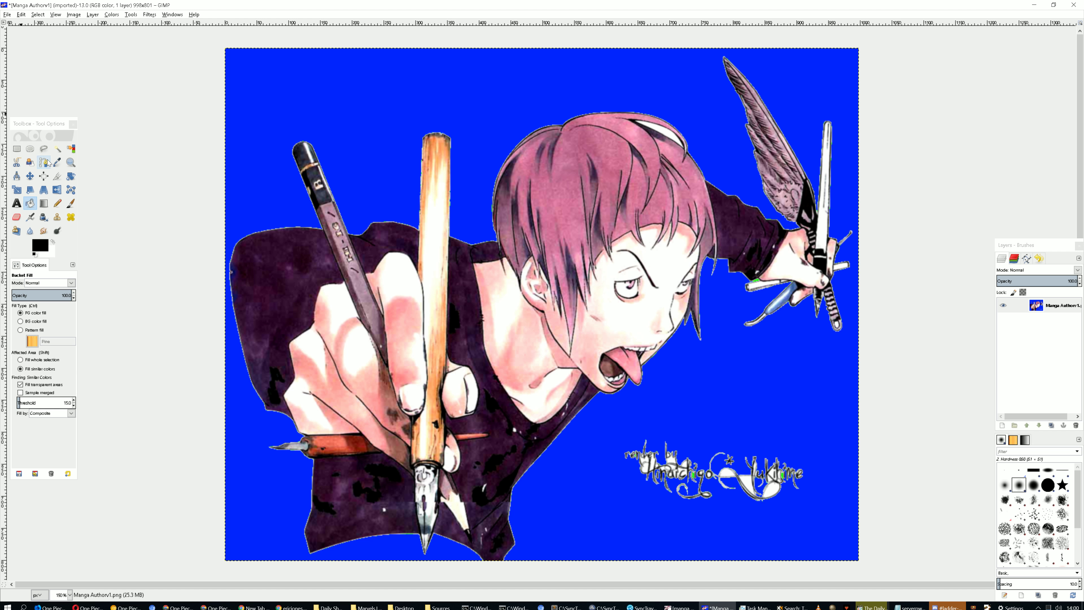
pyautogui.click(71, 149)
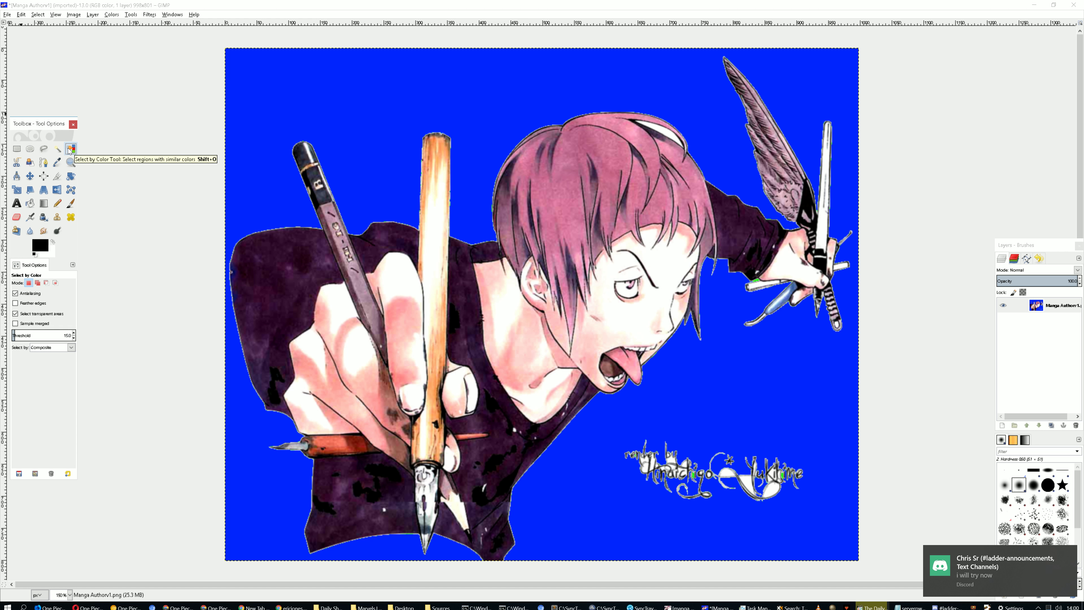
pyautogui.click(366, 98)
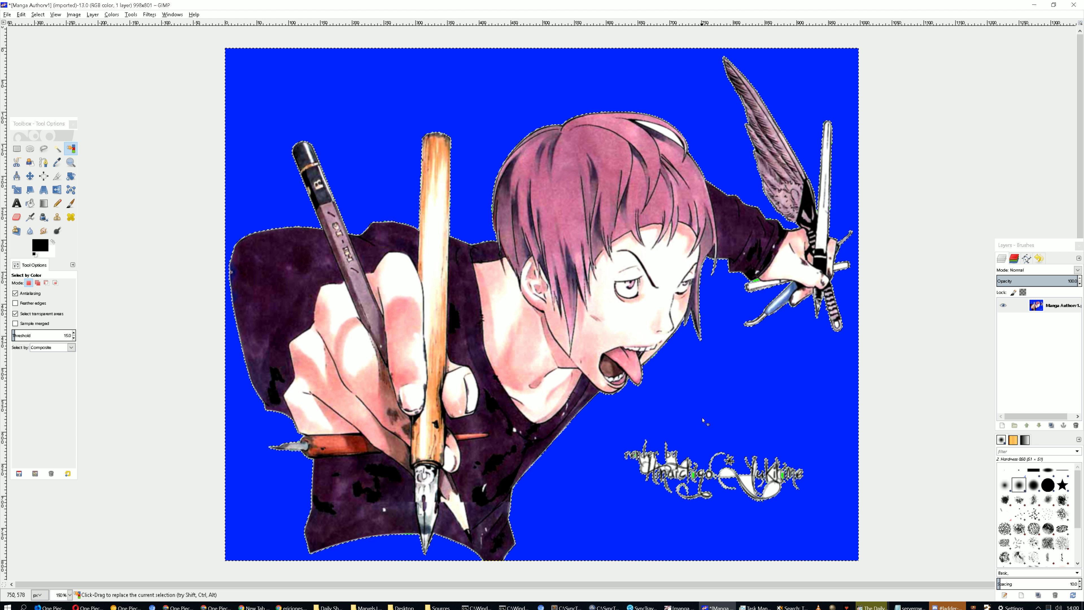
pyautogui.scroll(3, 748, 302)
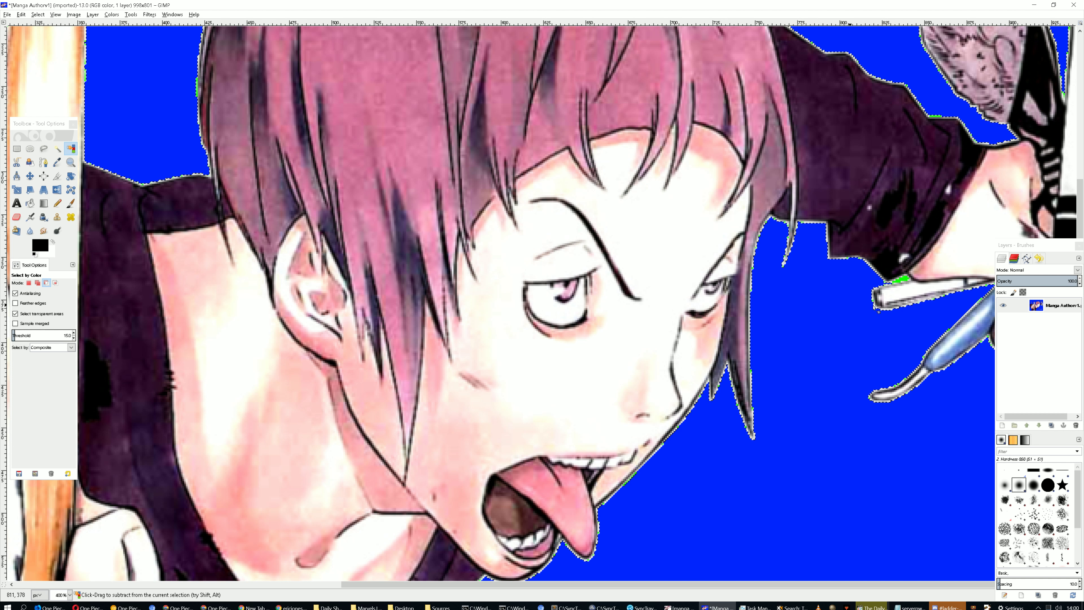
pyautogui.scroll(-2, 905, 283)
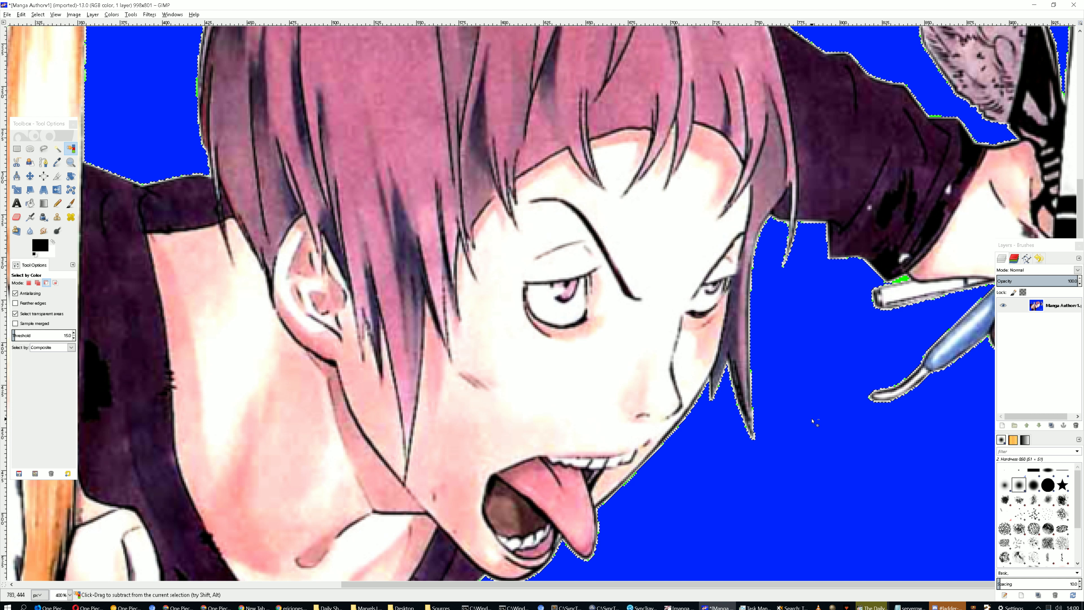
pyautogui.scroll(-2, 787, 411)
pyautogui.scroll(1, 621, 373)
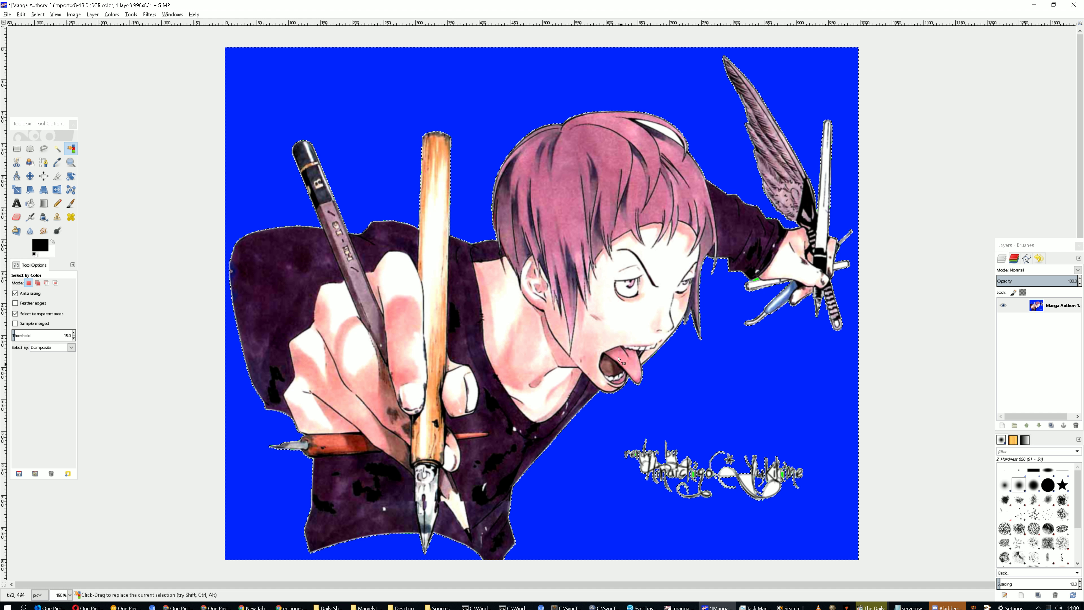
# Add an alpha channel to the layer and delete the selected blue background
pyautogui.click(92, 15)
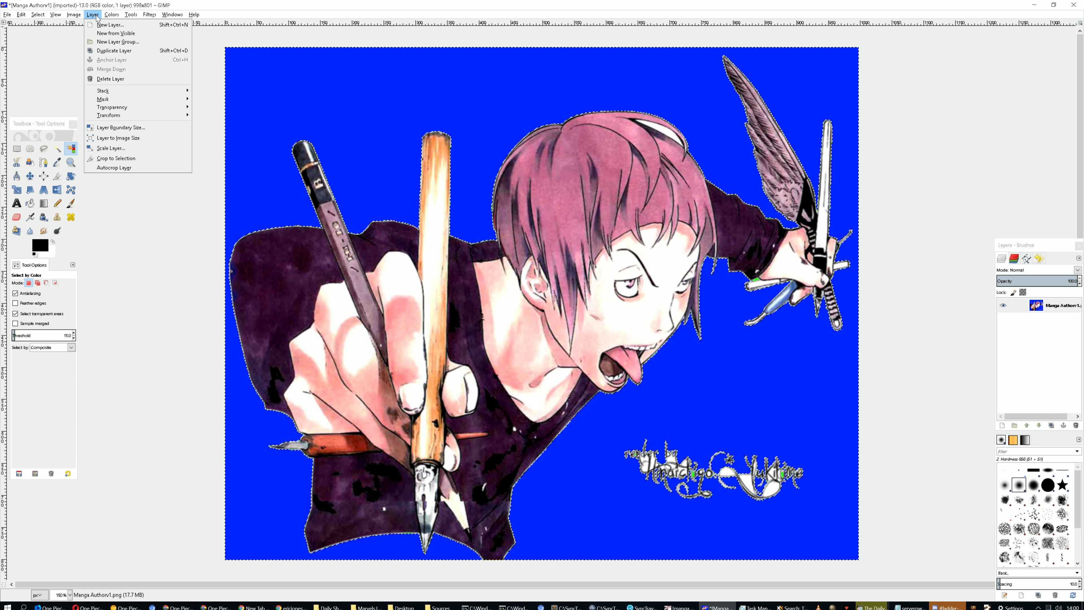
pyautogui.moveTo(114, 107)
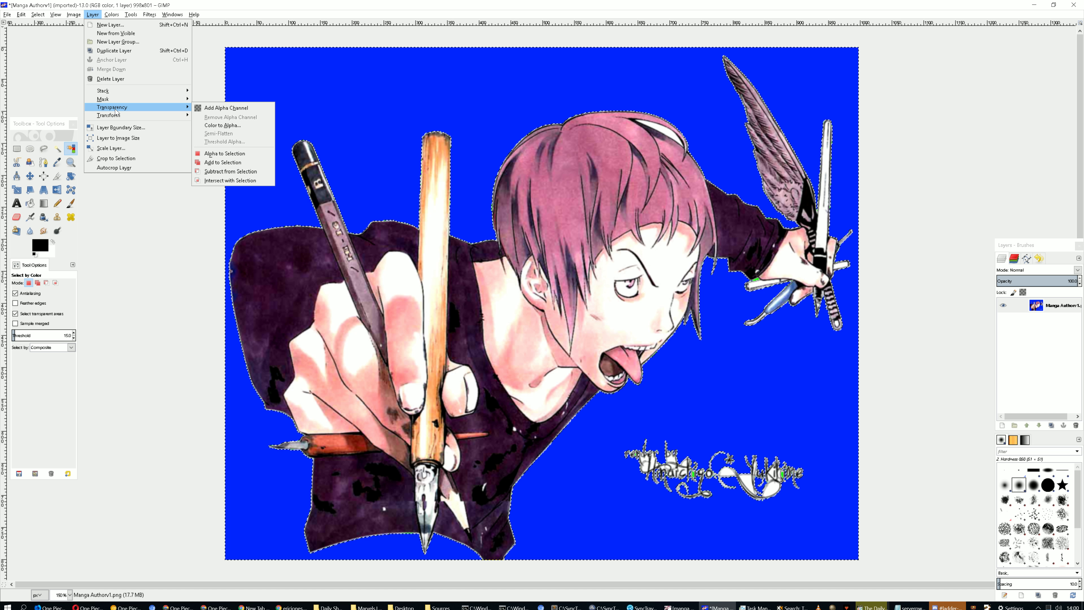
pyautogui.click(214, 110)
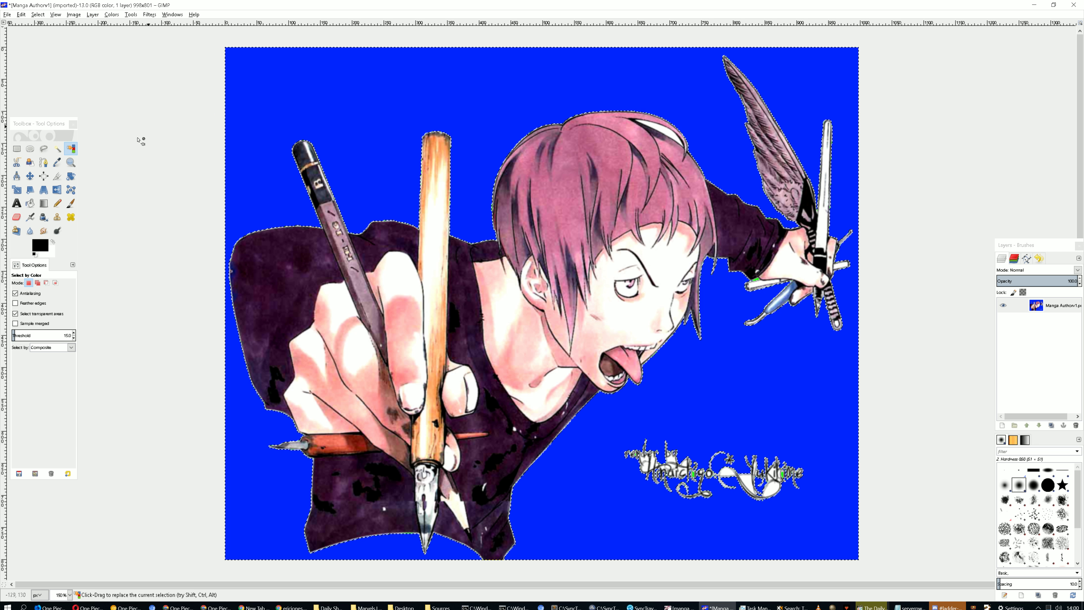
pyautogui.press('Delete')
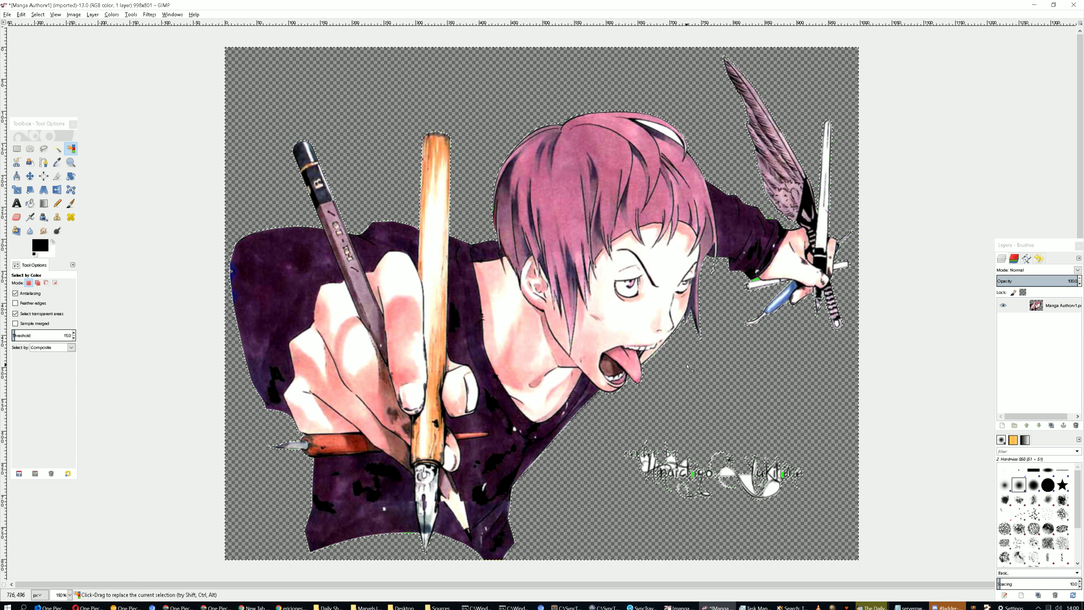
# Undo the blue background's deletion, selection and fill, going back to the green background fill
pyautogui.hotkey('ctrl', 'z')
pyautogui.hotkey('ctrl', 'z')
pyautogui.hotkey('ctrl', 'z')
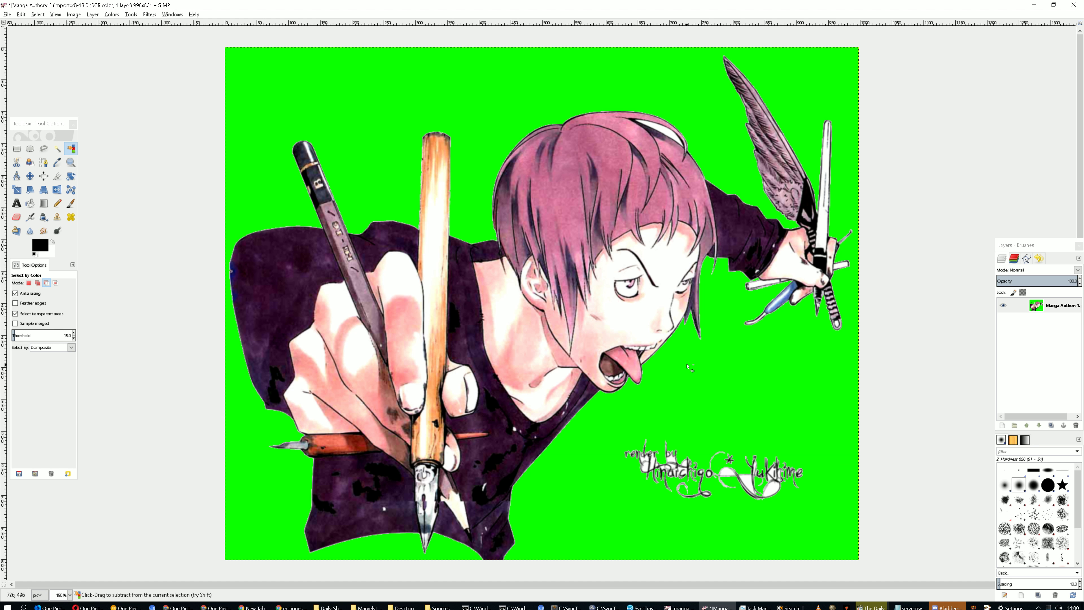
pyautogui.hotkey('ctrl', 'z')
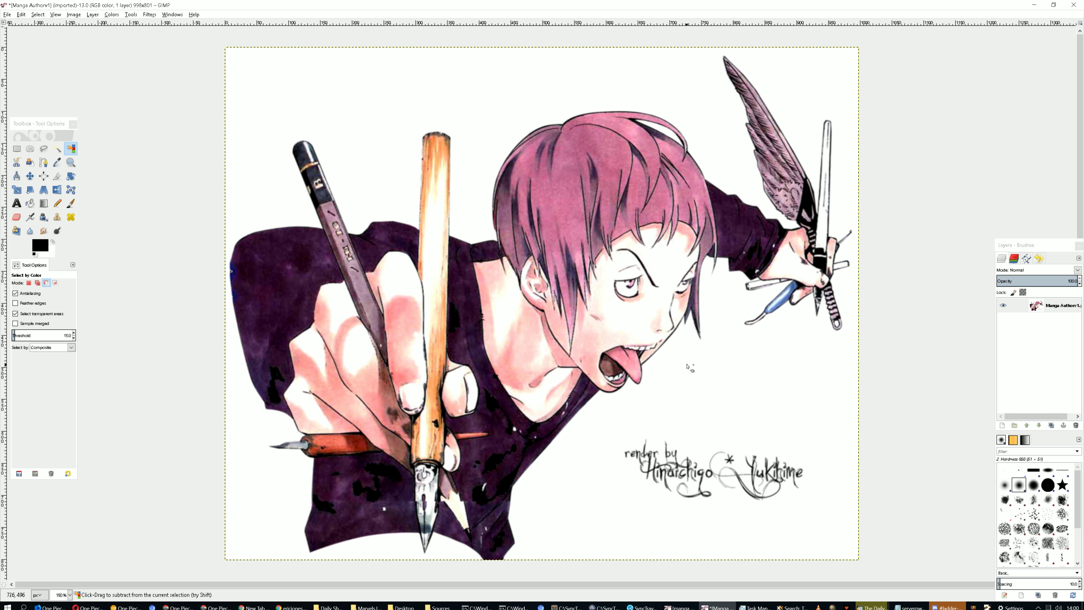
pyautogui.hotkey('ctrl', 'y')
# Select the green background by color and delete it to transparency after adding an alpha channel
pyautogui.click(688, 367)
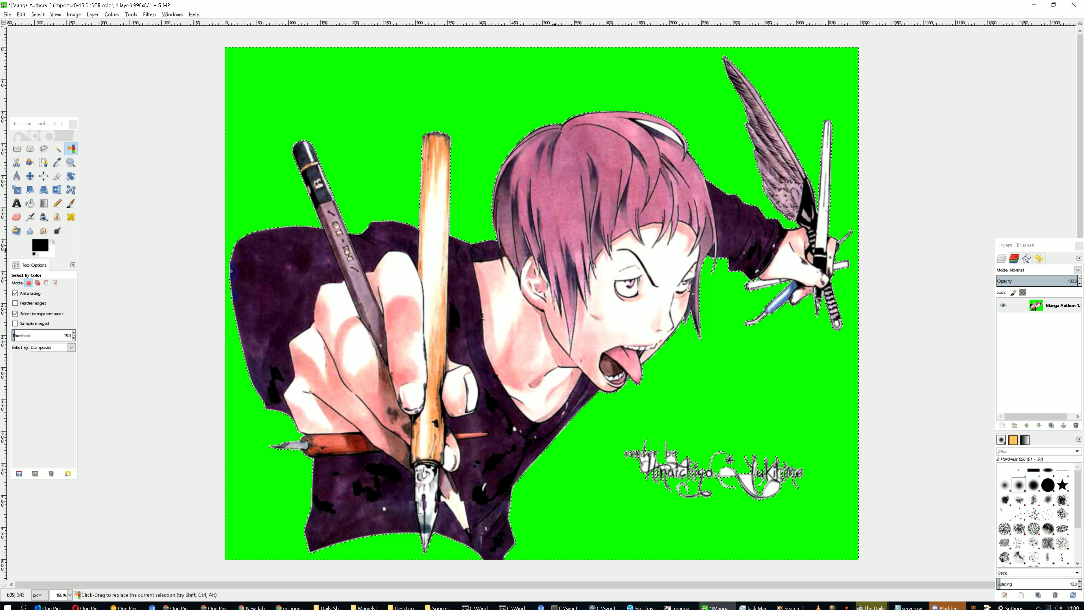
pyautogui.keyDown('ctrl'); pyautogui.scroll(3, 688, 290); pyautogui.keyUp('ctrl')
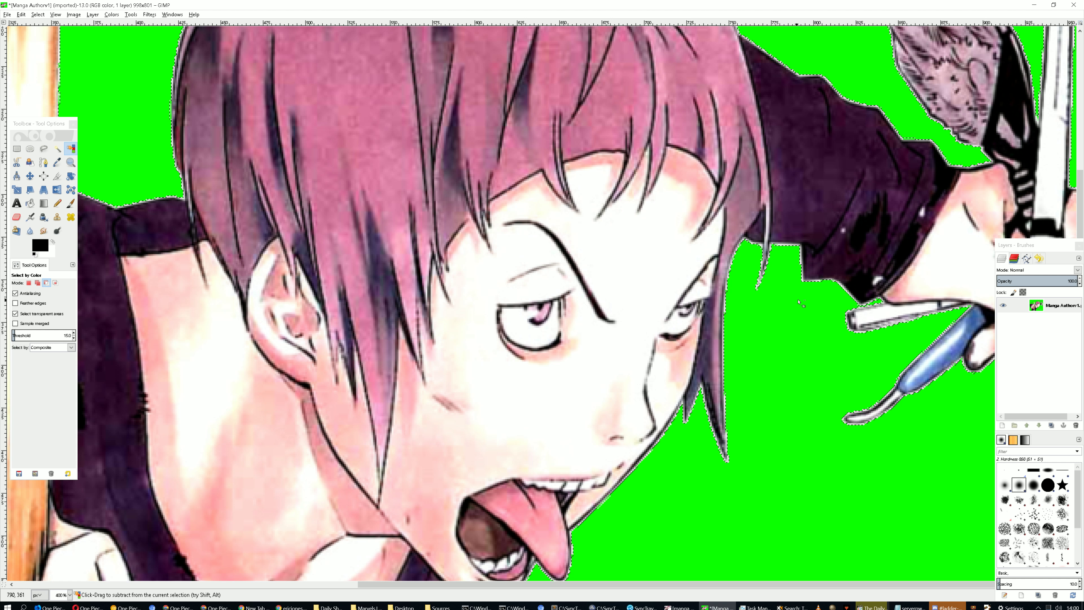
pyautogui.keyDown('ctrl'); pyautogui.scroll(-3, 801, 303); pyautogui.keyUp('ctrl')
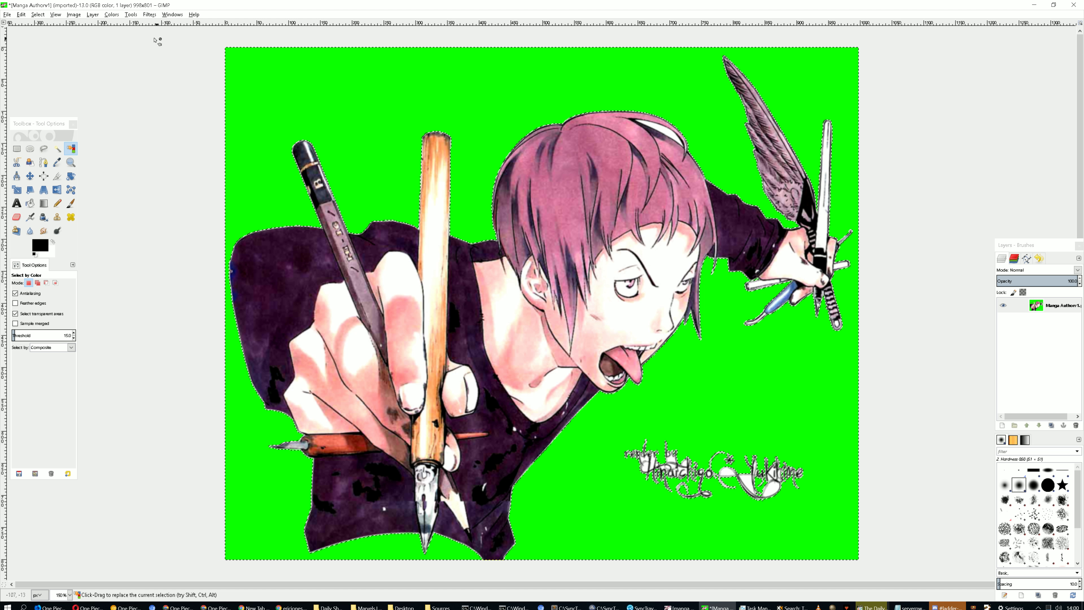
pyautogui.click(93, 15)
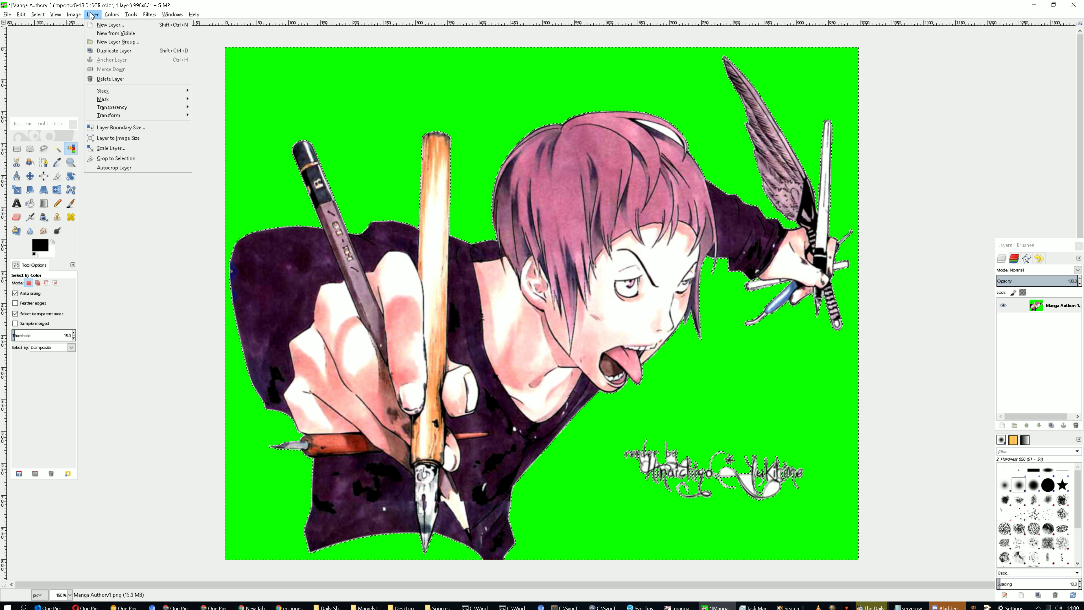
pyautogui.click(284, 107)
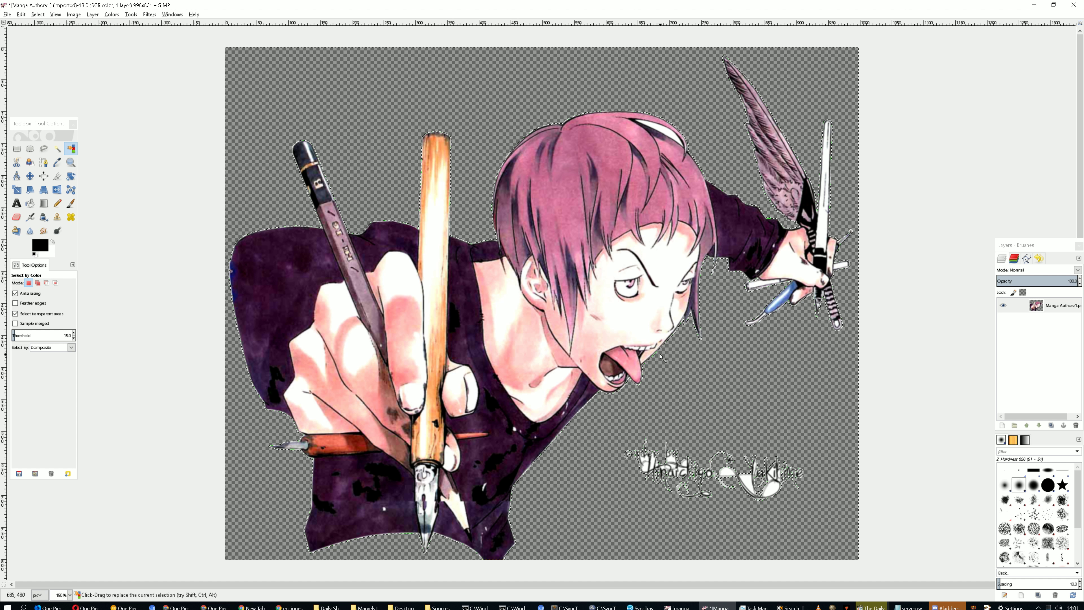
# Examine the cut-out's edge beside the mouth up close, and undo the background deletion and the added alpha channel
pyautogui.keyDown('ctrl'); pyautogui.scroll(3, 661, 356); pyautogui.keyUp('ctrl')
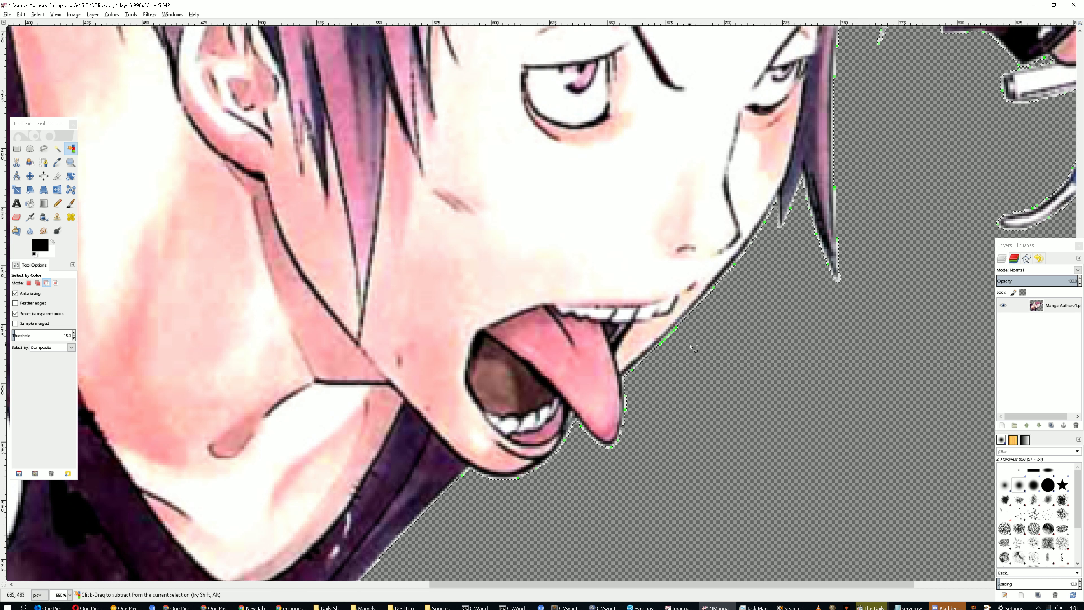
pyautogui.keyDown('ctrl'); pyautogui.scroll(4, 752, 375); pyautogui.keyUp('ctrl')
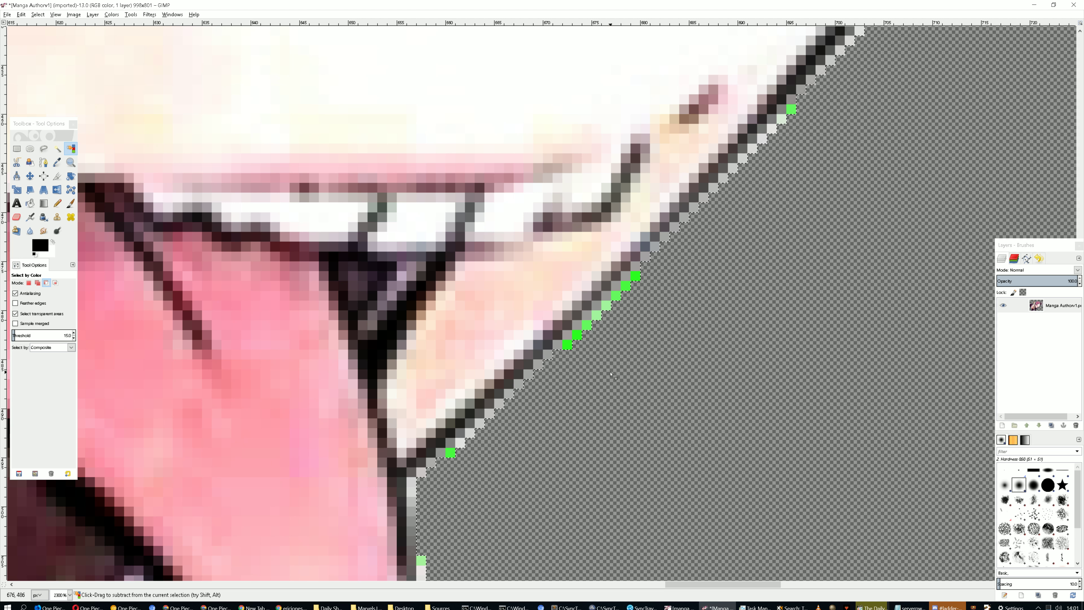
pyautogui.keyDown('ctrl'); pyautogui.scroll(-8, 612, 375); pyautogui.keyUp('ctrl')
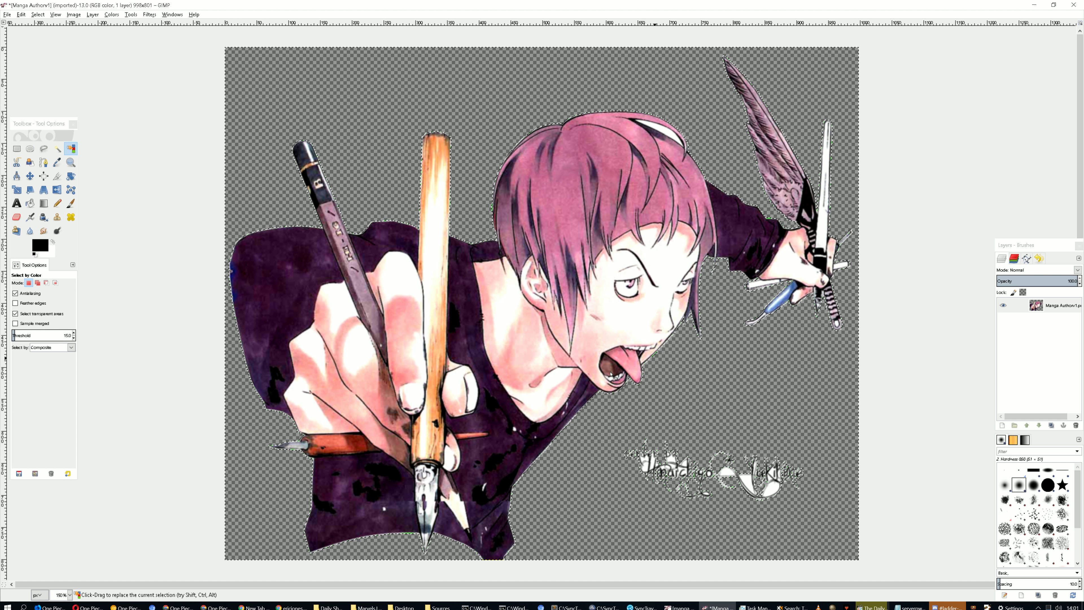
pyautogui.hotkey('ctrl', 'z')
pyautogui.hotkey('ctrl', 'shift', 'a')
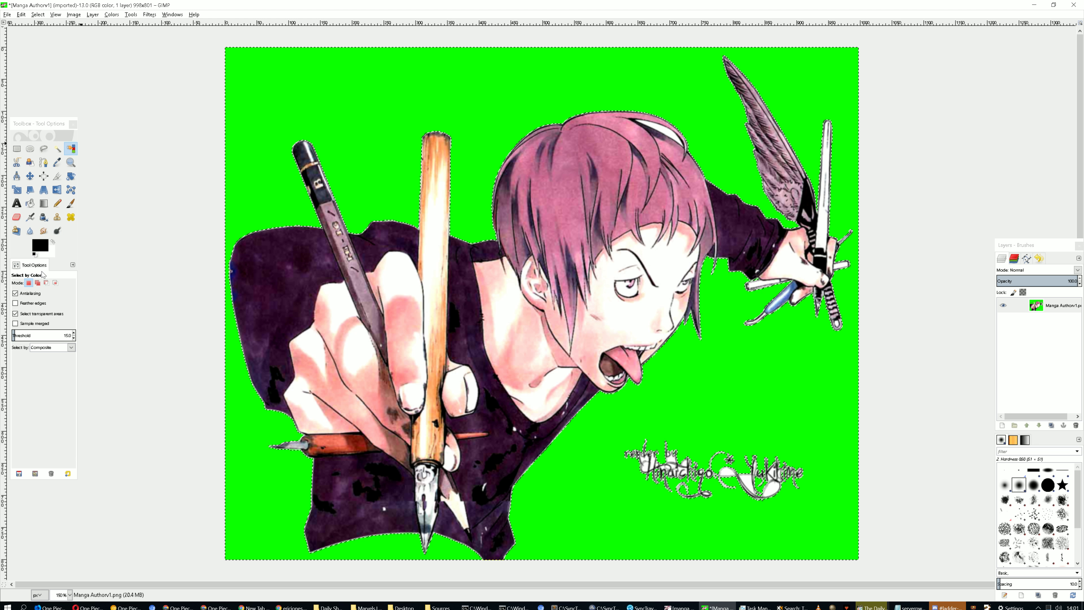
pyautogui.hotkey('ctrl', 'z')
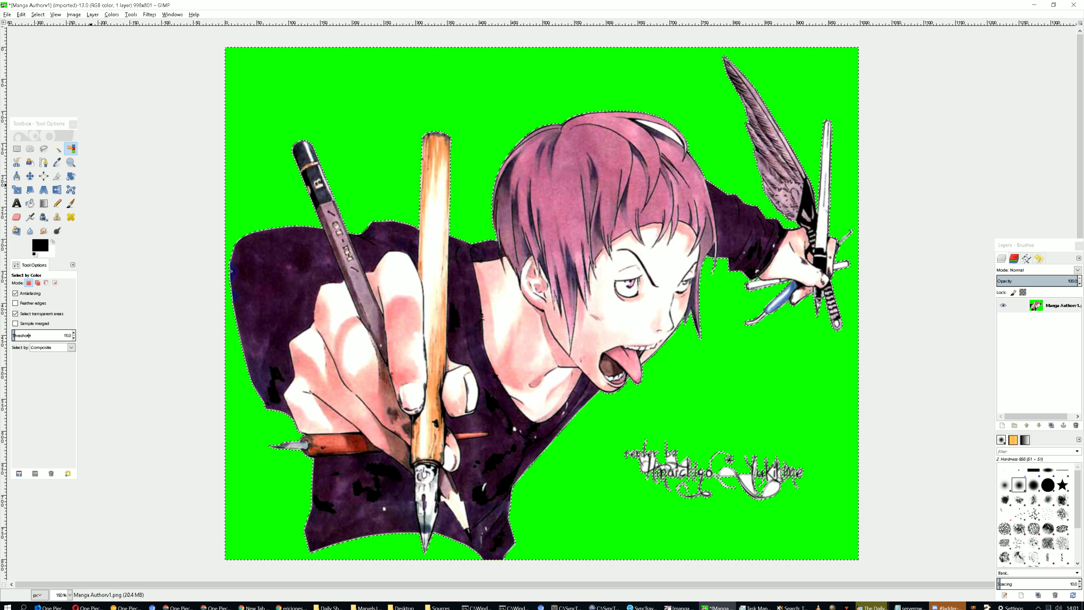
# Raise the Select by Color threshold to 53.4, reselect the green background and check its edge beside the mouth
pyautogui.moveTo(28, 336); pyautogui.dragTo(65, 337)
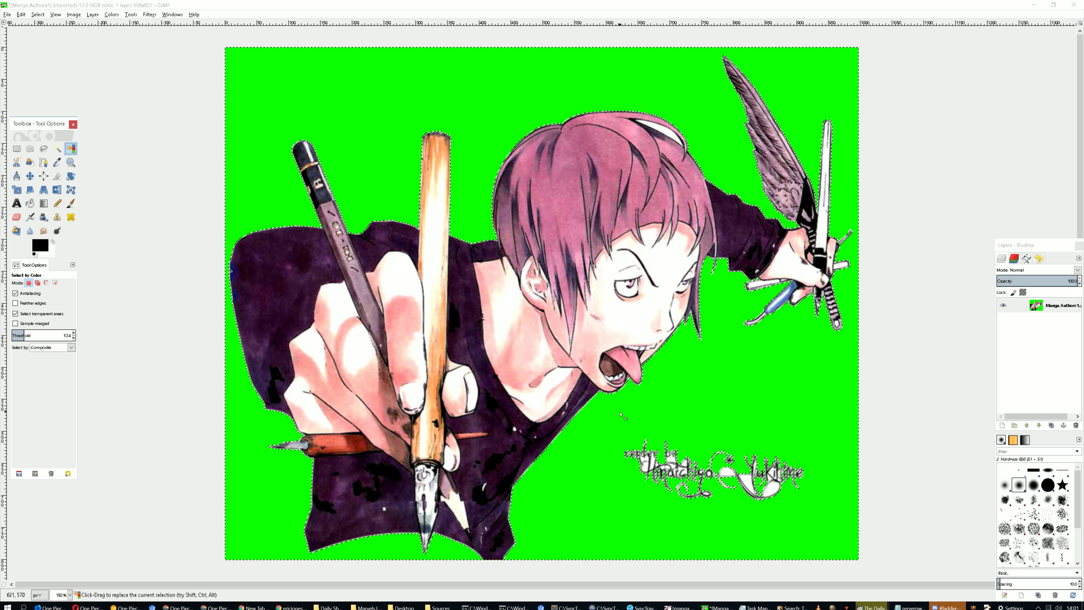
pyautogui.keyDown('ctrl'); pyautogui.scroll(3, 672, 352); pyautogui.keyUp('ctrl')
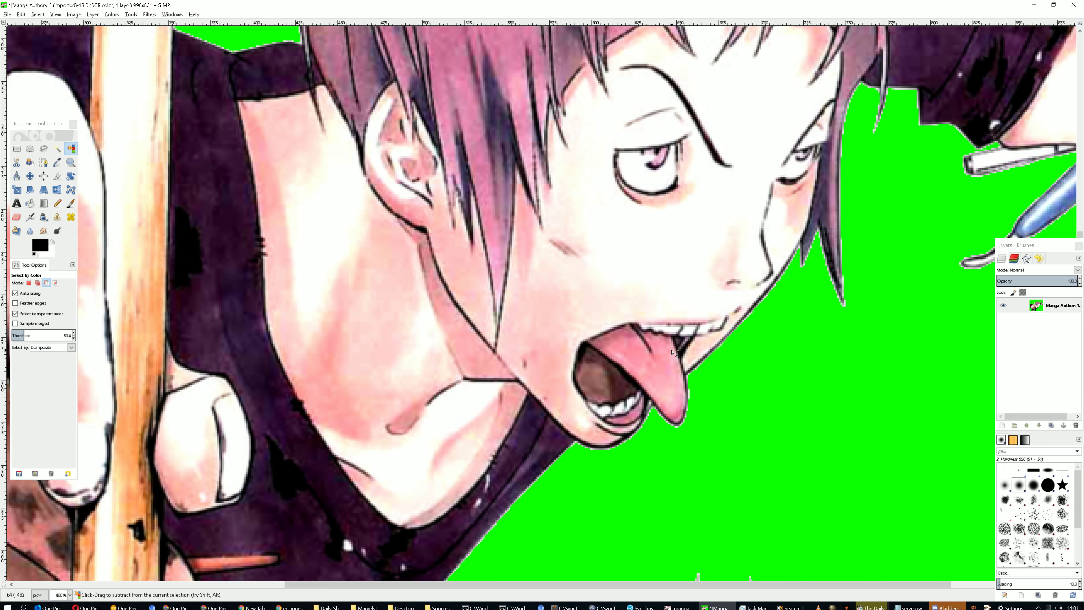
pyautogui.keyDown('ctrl'); pyautogui.scroll(4, 673, 352); pyautogui.keyUp('ctrl')
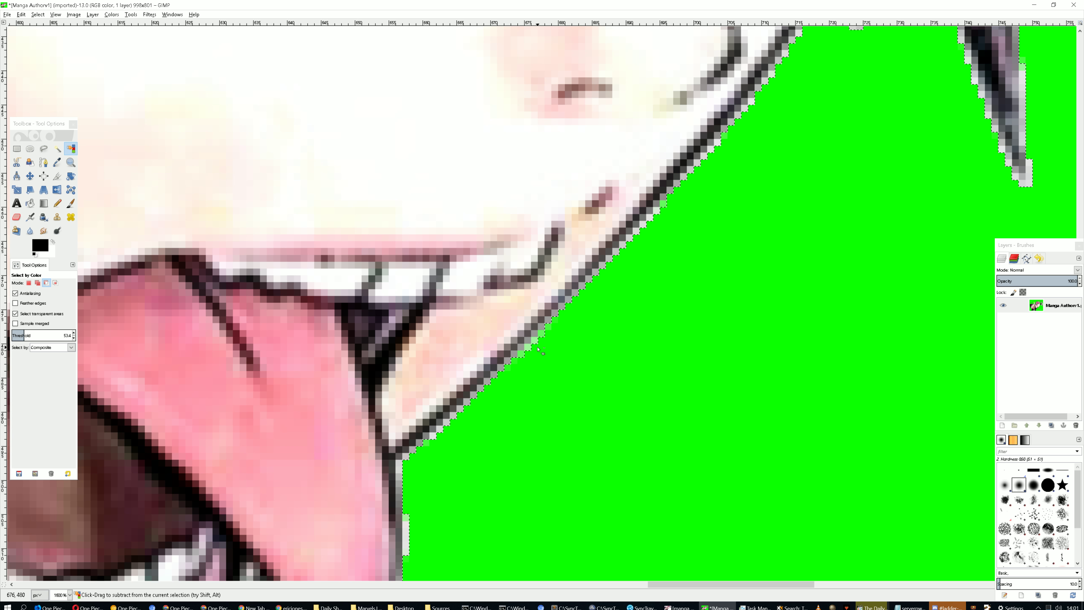
pyautogui.keyDown('ctrl'); pyautogui.scroll(3, 539, 350); pyautogui.keyUp('ctrl')
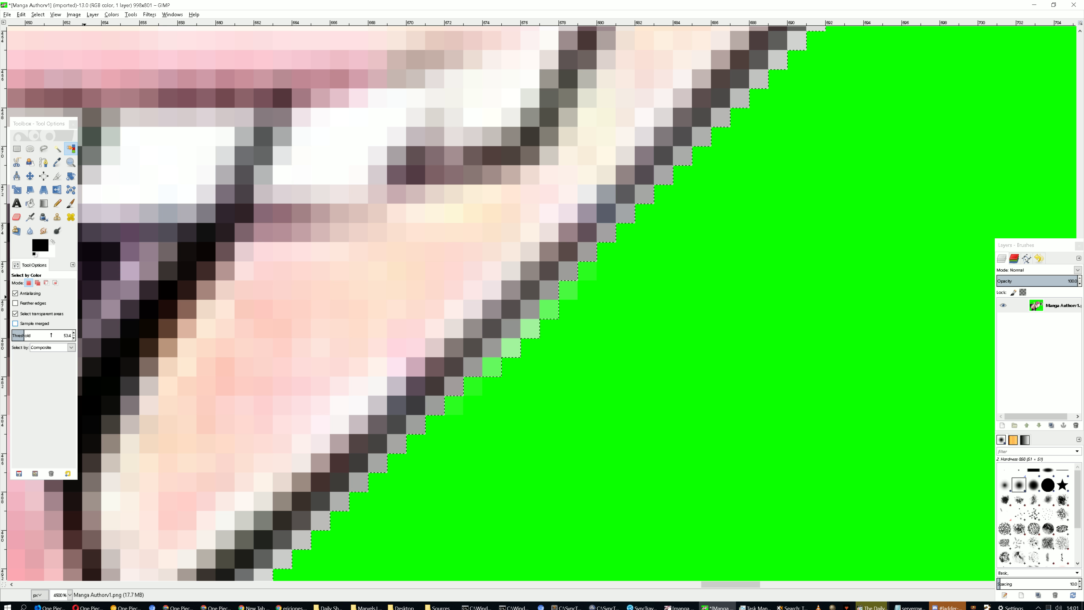
# Try higher Select by Color thresholds on the green background, up to about 118, and reduce the threshold to just under 100
pyautogui.moveTo(27, 336); pyautogui.dragTo(39, 334)
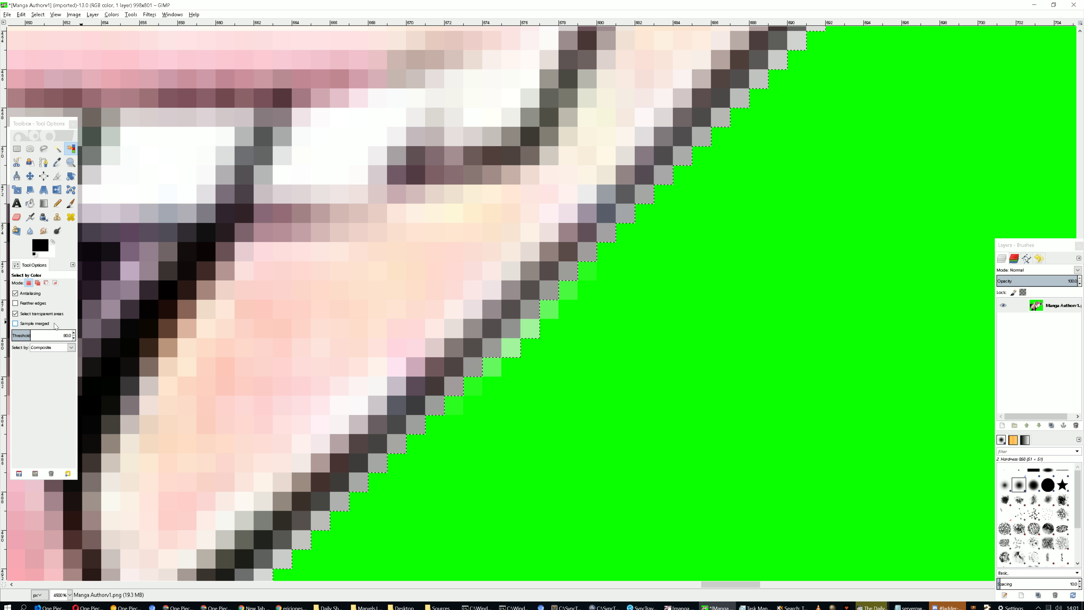
pyautogui.moveTo(34, 336)
pyautogui.mouseDown()
pyautogui.moveTo(52, 336)
pyautogui.moveTo(40, 338)
pyautogui.mouseUp()
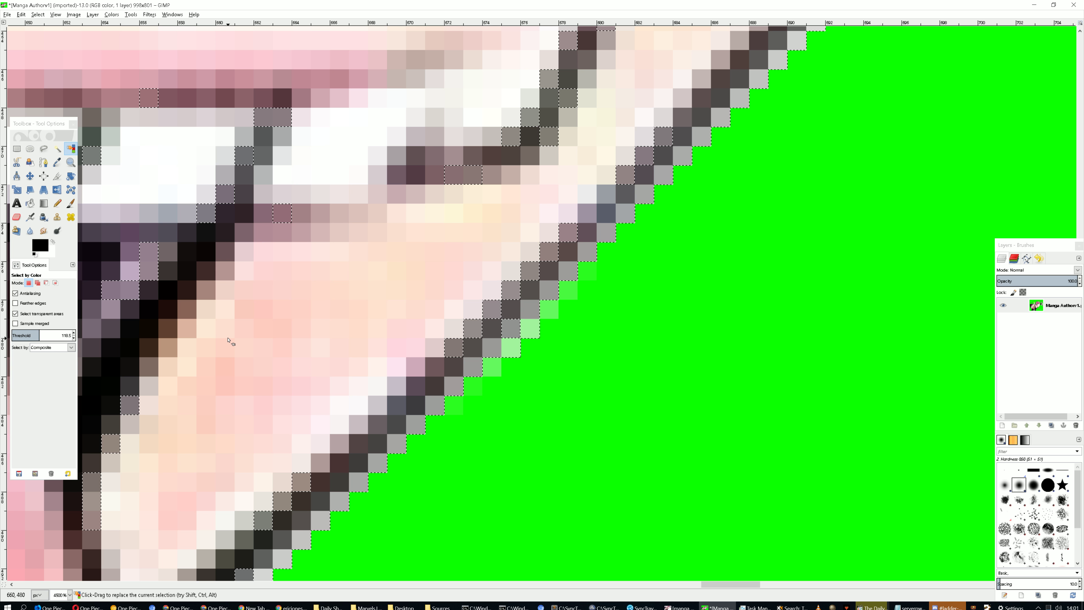
pyautogui.moveTo(37, 335); pyautogui.dragTo(33, 335)
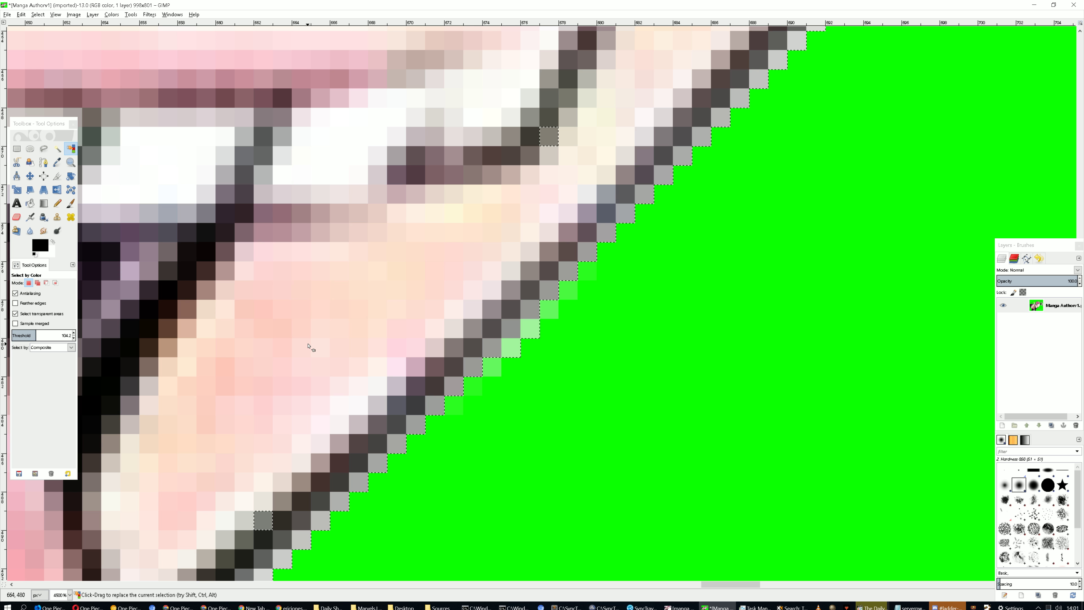
pyautogui.moveTo(35, 336); pyautogui.dragTo(35, 335)
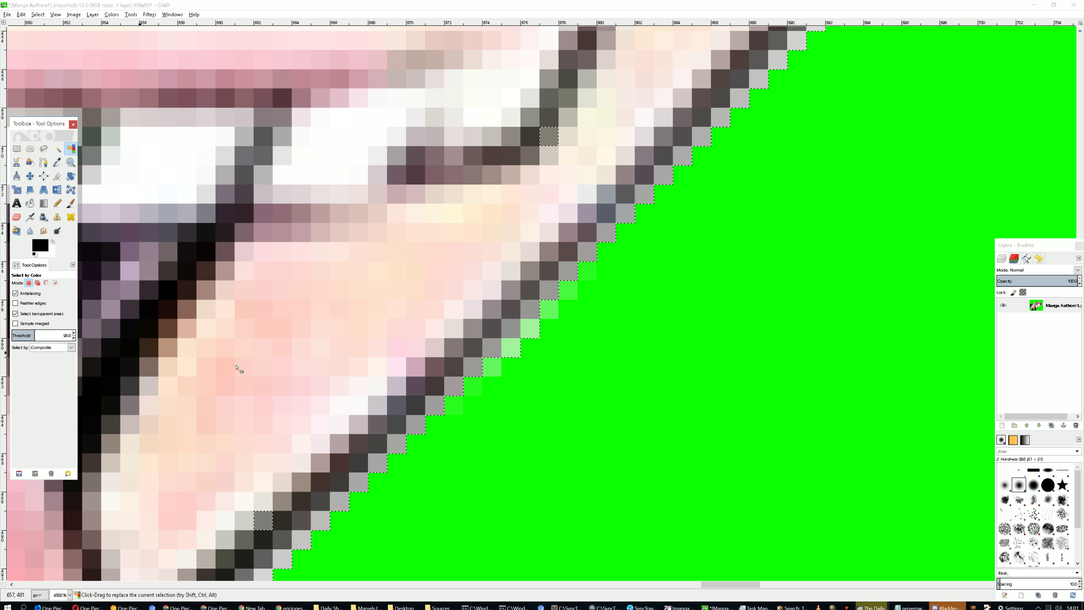
# Try selecting the green background by its Green channel, lowering the threshold to 54.6
pyautogui.click(54, 347)
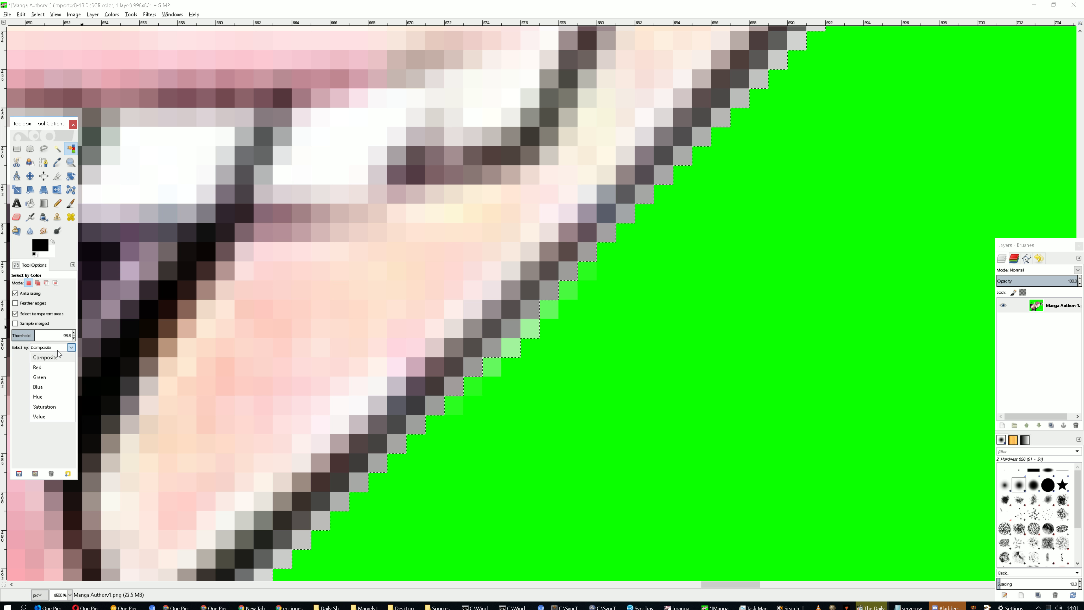
pyautogui.click(60, 370)
pyautogui.click(637, 430)
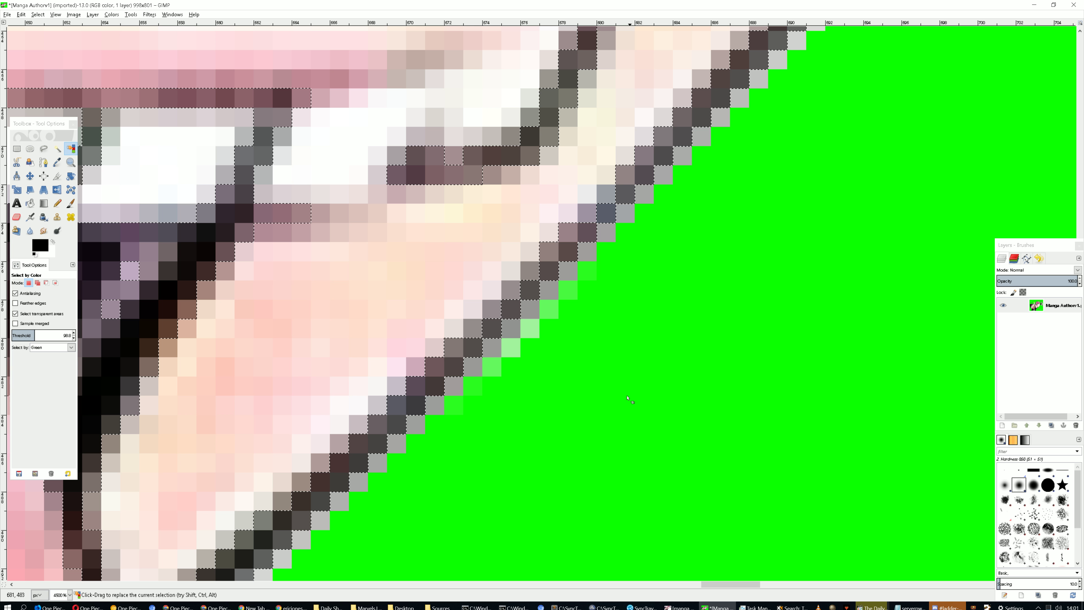
pyautogui.click(32, 335)
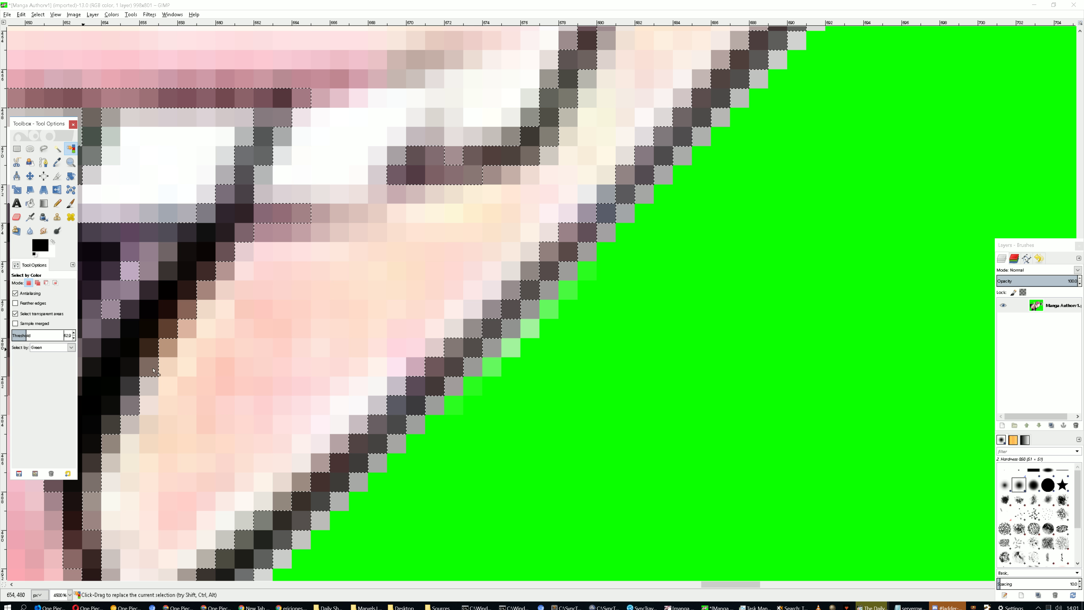
pyautogui.click(542, 434)
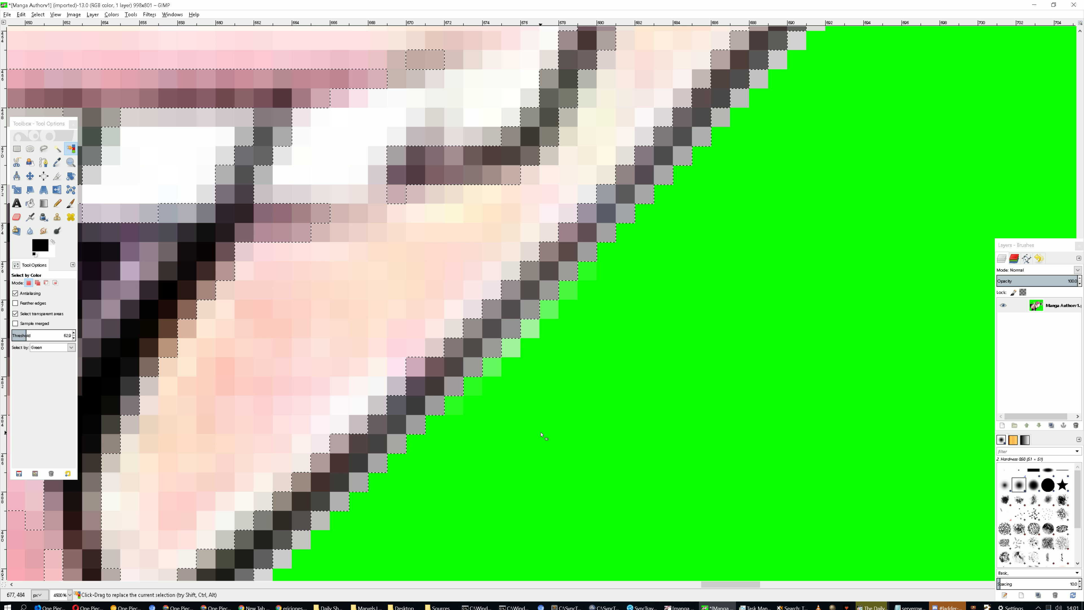
pyautogui.click(26, 335)
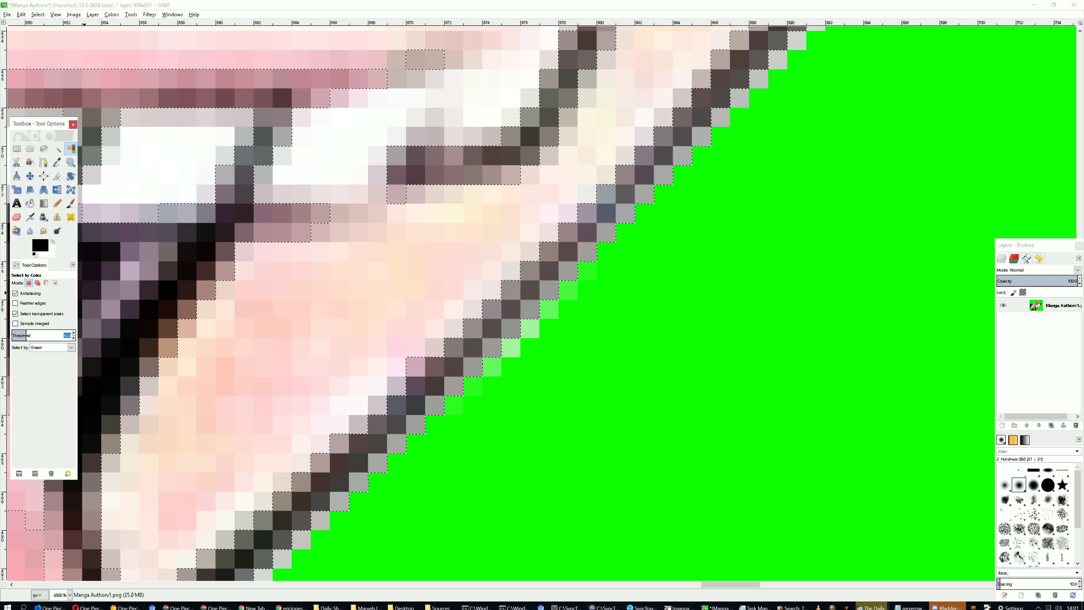
pyautogui.write('54.6')
pyautogui.click(631, 429)
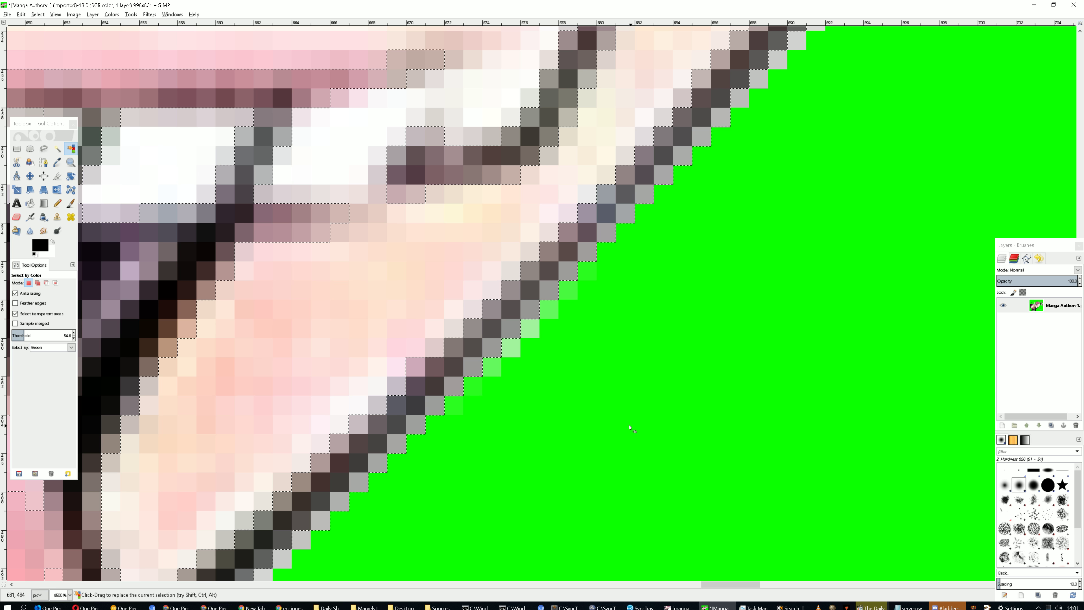
# Try lower Green-channel thresholds on the background, down to 11.0, and check the selection across the whole image
pyautogui.moveTo(24, 333); pyautogui.dragTo(20, 333)
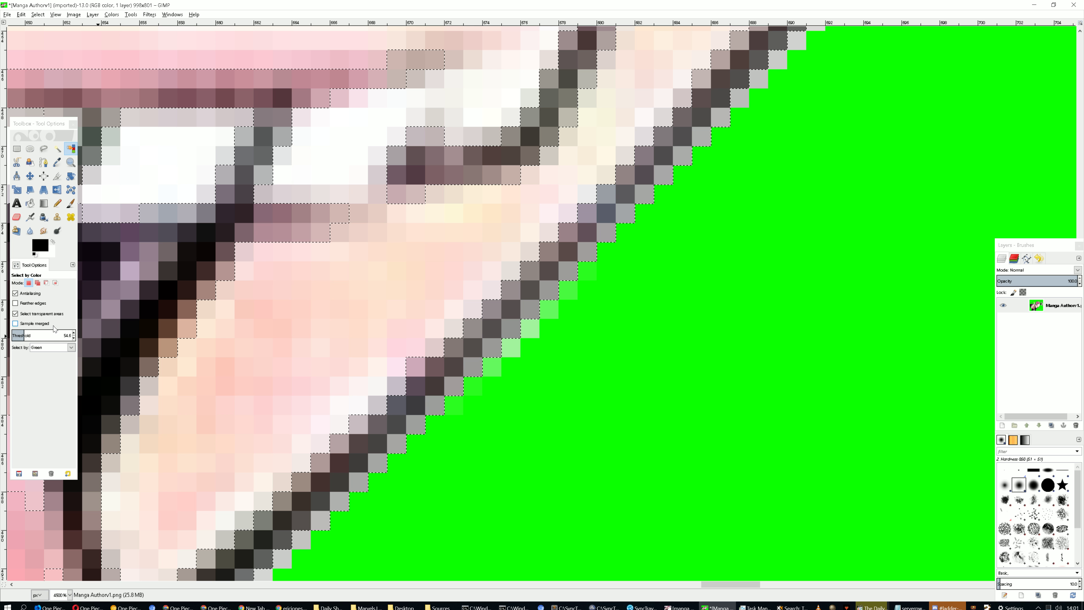
pyautogui.click(358, 403)
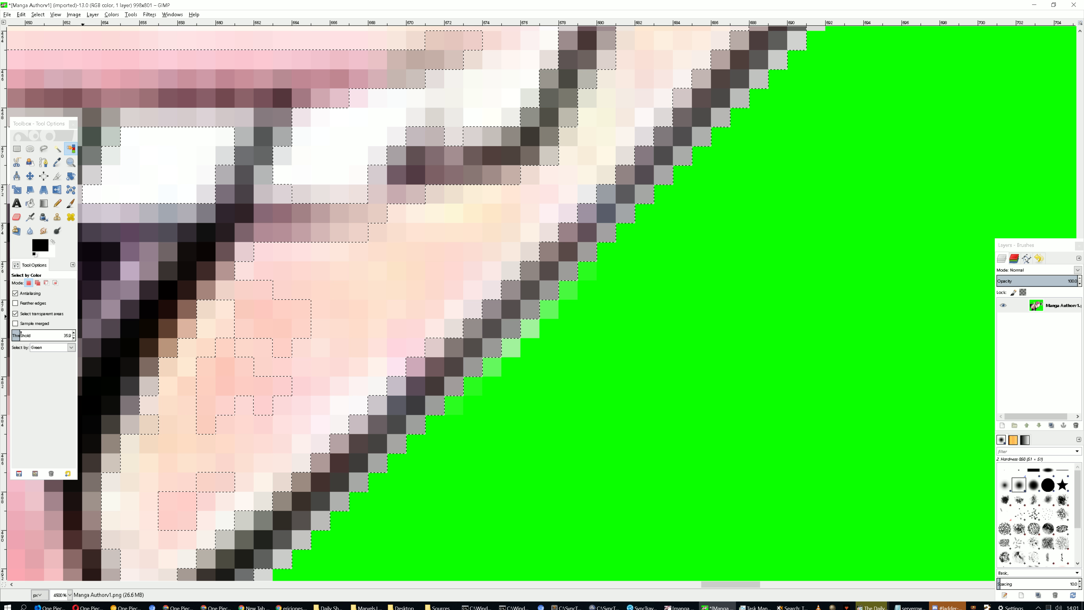
pyautogui.moveTo(503, 474); pyautogui.dragTo(624, 478)
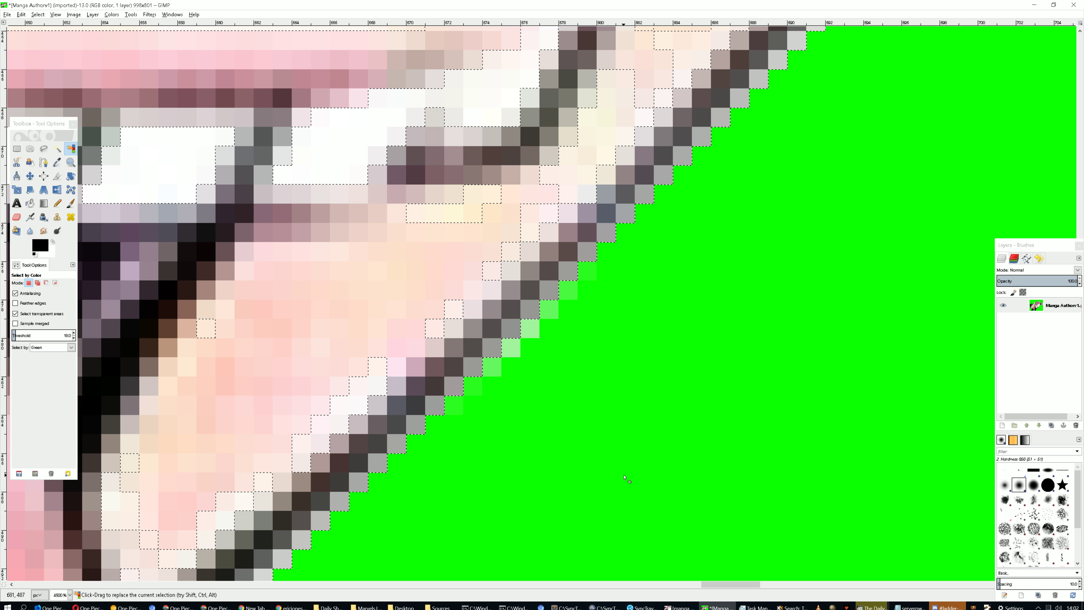
pyautogui.click(68, 335)
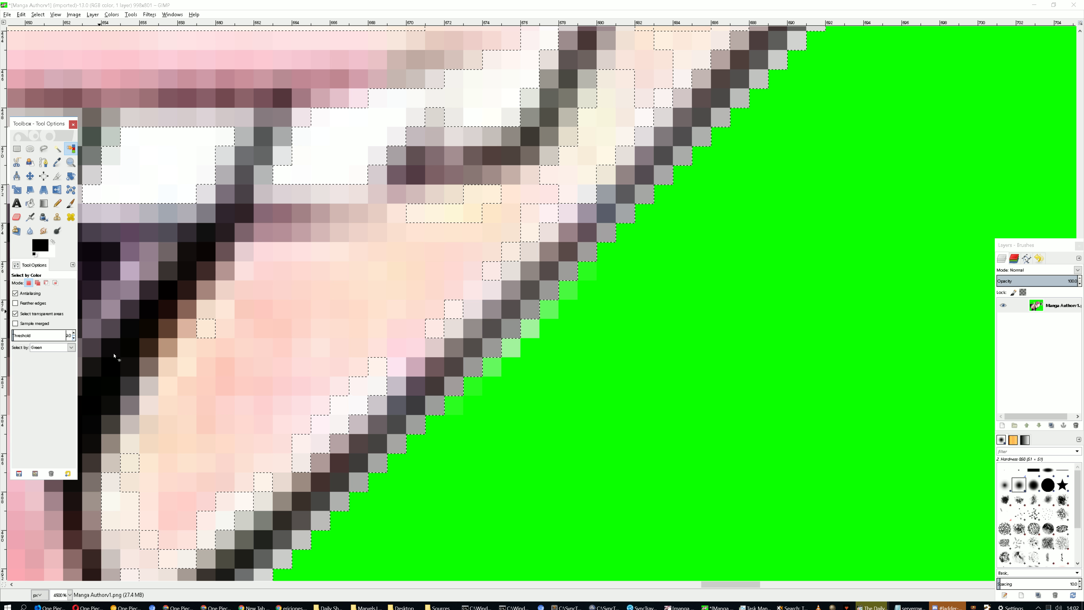
pyautogui.write('90')
pyautogui.click(550, 449)
pyautogui.moveTo(112, 353); pyautogui.dragTo(432, 387)
pyautogui.scroll(-10, 432, 387)
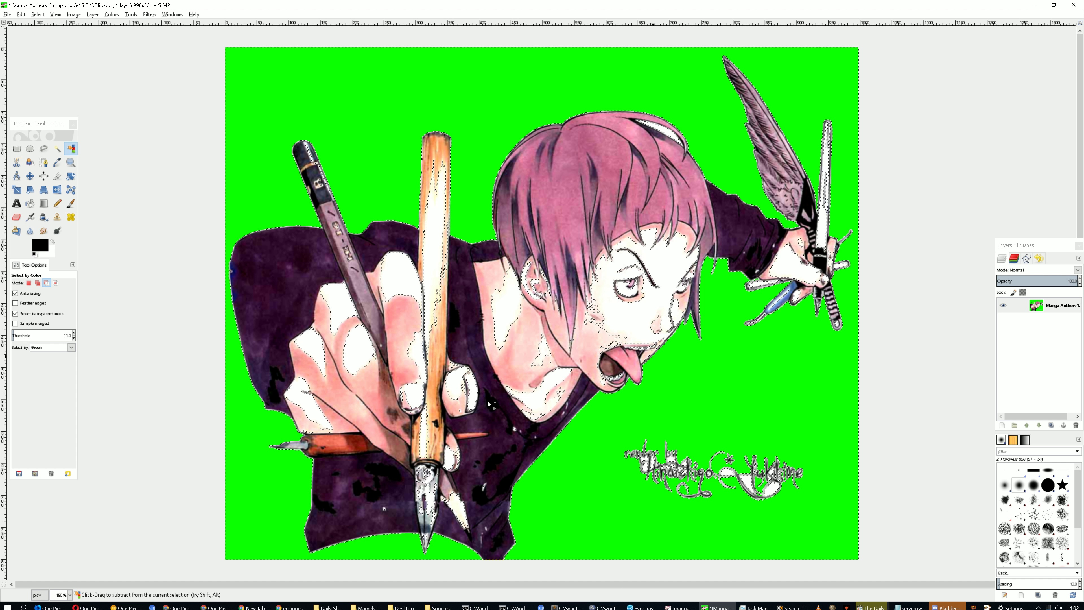
# Set Select by Color back to Composite, reselect the green background at a threshold of about 79, and check the selection outline
pyautogui.click(70, 347)
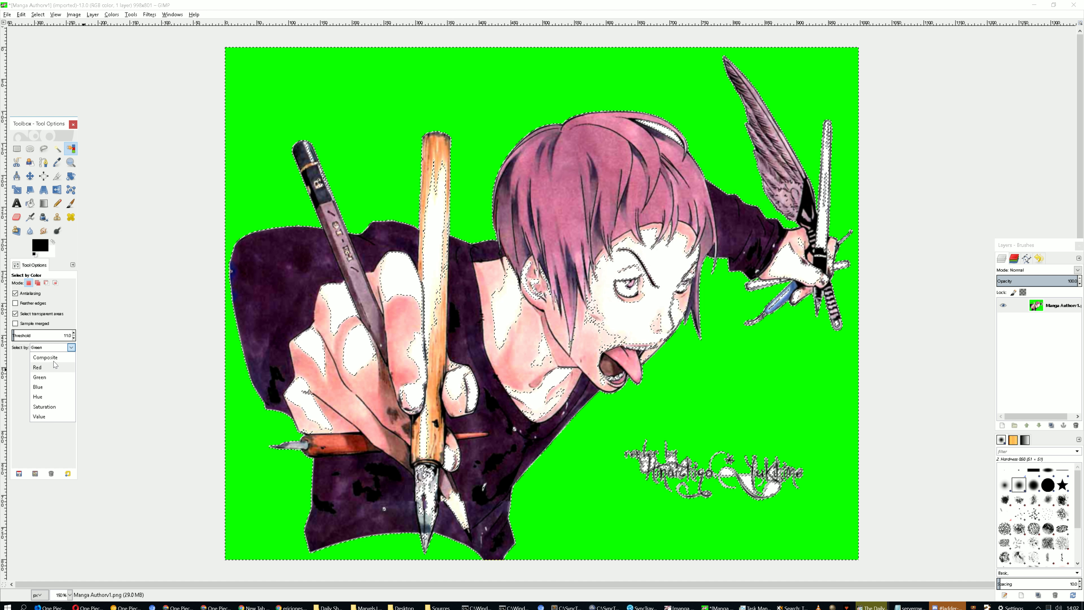
pyautogui.click(45, 358)
pyautogui.scroll(3, 669, 382)
pyautogui.scroll(4, 669, 382)
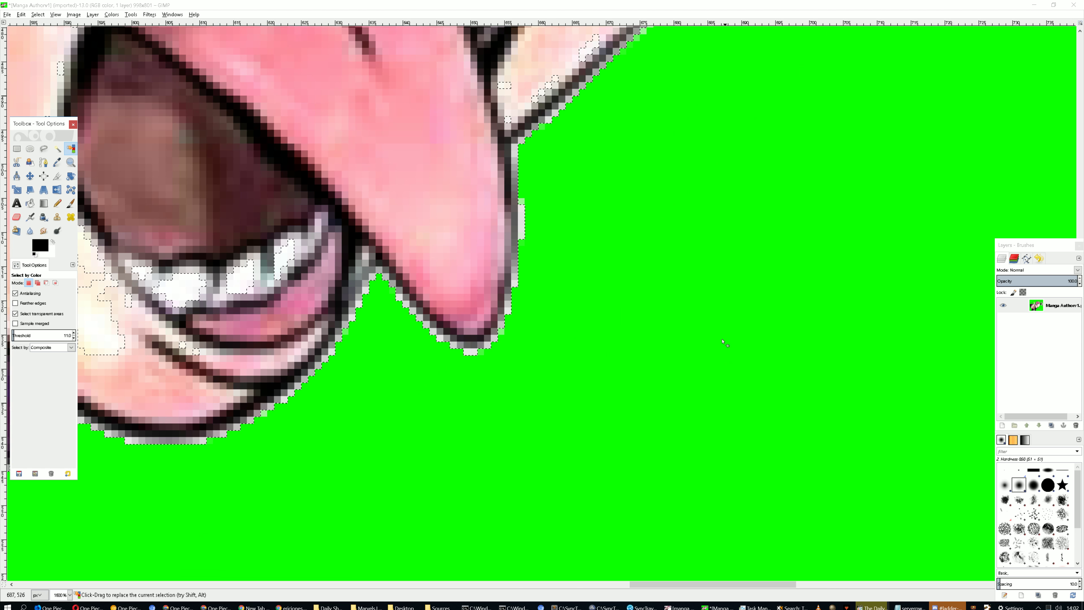
pyautogui.scroll(-1, 641, 300)
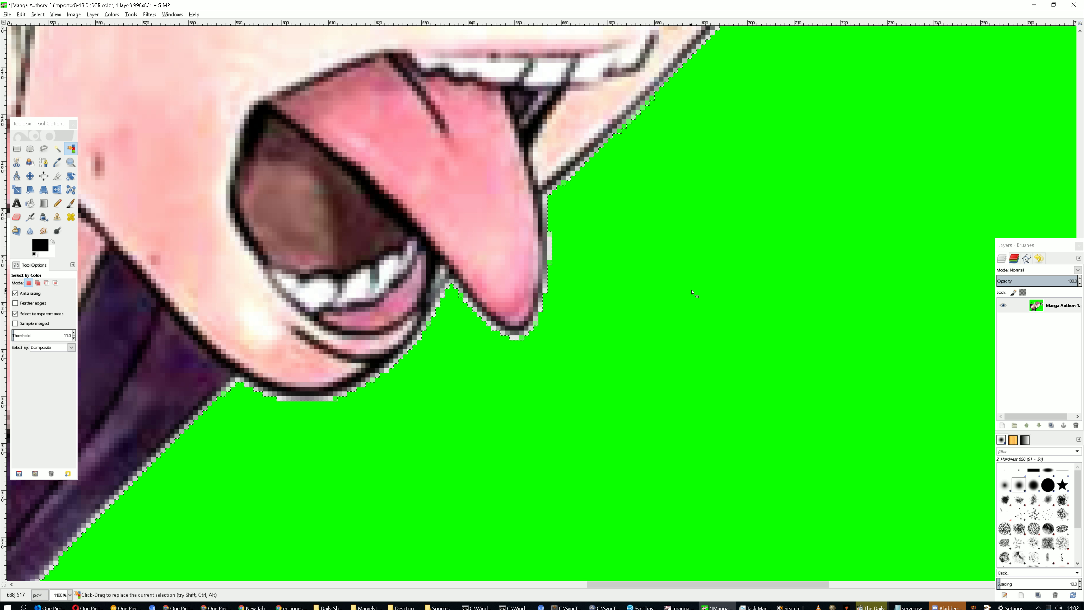
pyautogui.moveTo(12, 339); pyautogui.dragTo(55, 334)
pyautogui.click(791, 328)
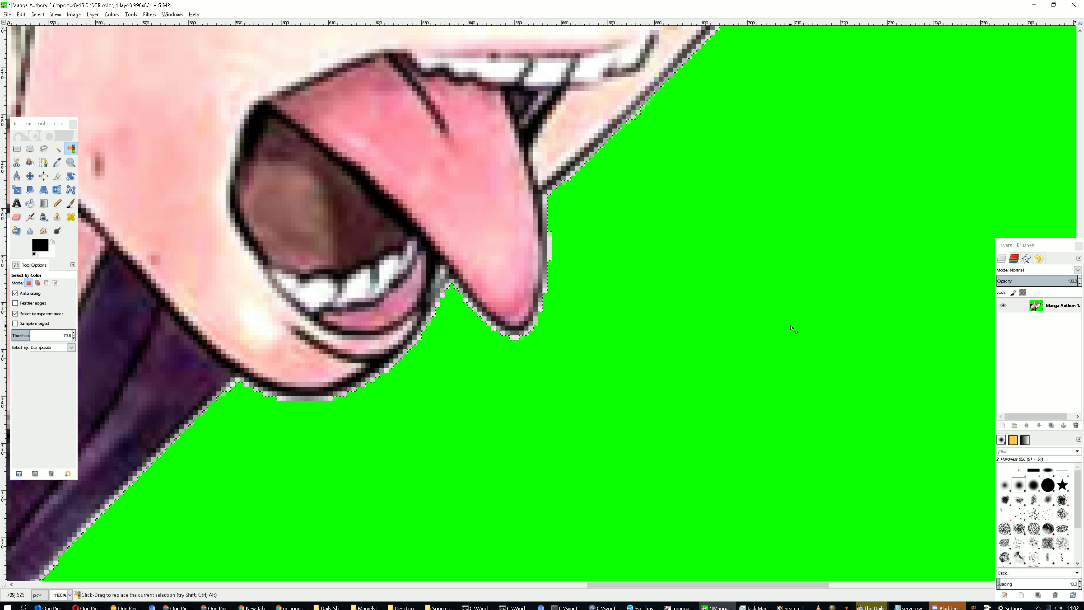
pyautogui.keyDown('ctrl'); pyautogui.scroll(-6, 706, 300); pyautogui.keyUp('ctrl')
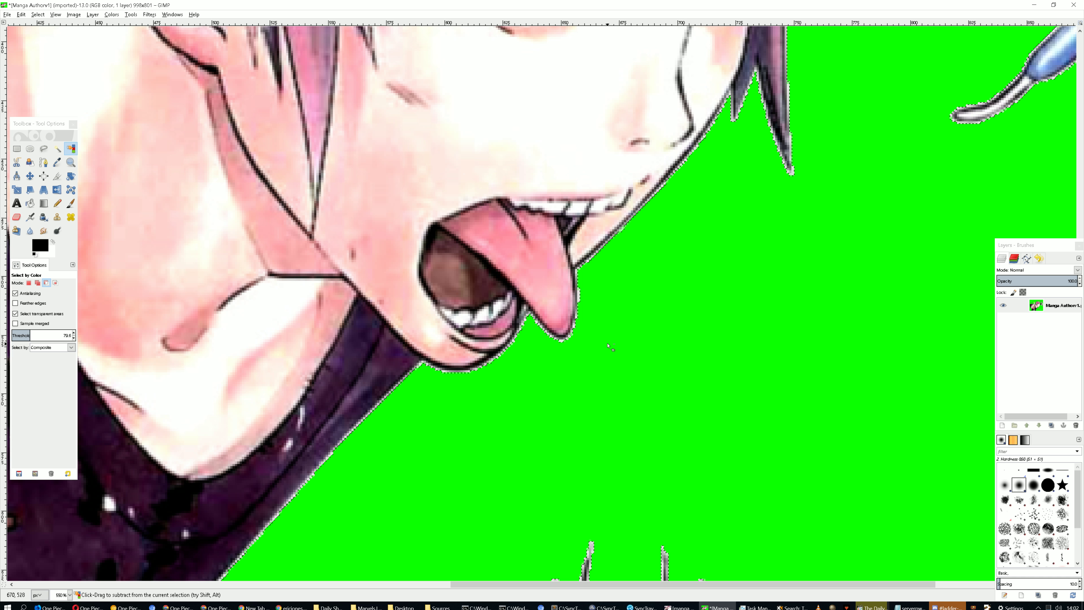
pyautogui.keyDown('ctrl'); pyautogui.scroll(-2, 608, 345); pyautogui.keyUp('ctrl')
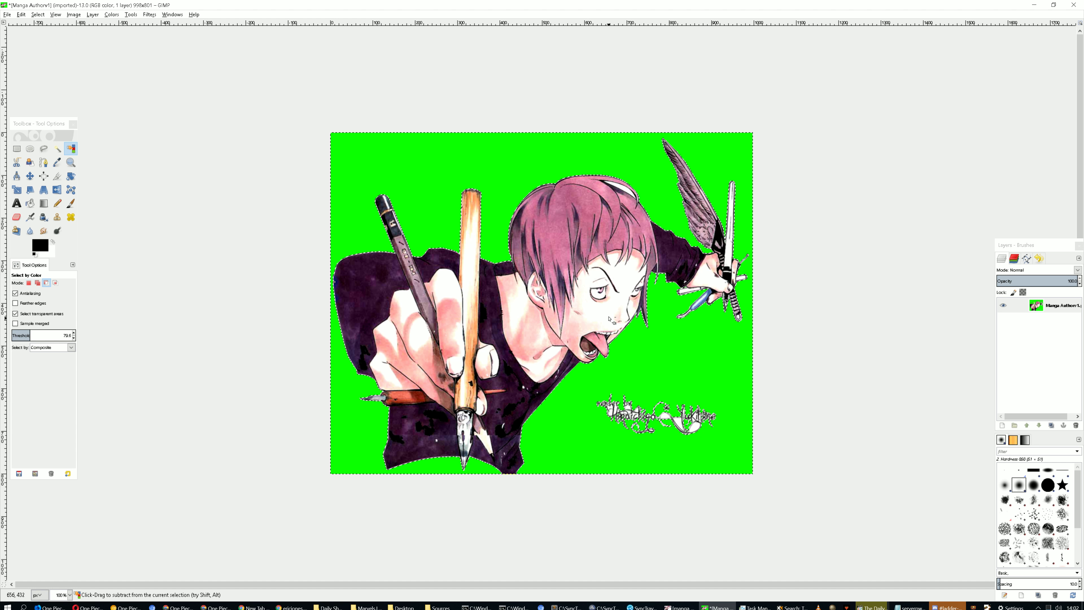
pyautogui.keyDown('ctrl'); pyautogui.scroll(2, 608, 325); pyautogui.keyUp('ctrl')
# Reselect the green background at a threshold of 122.3, and again at 104.2
pyautogui.click(32, 335)
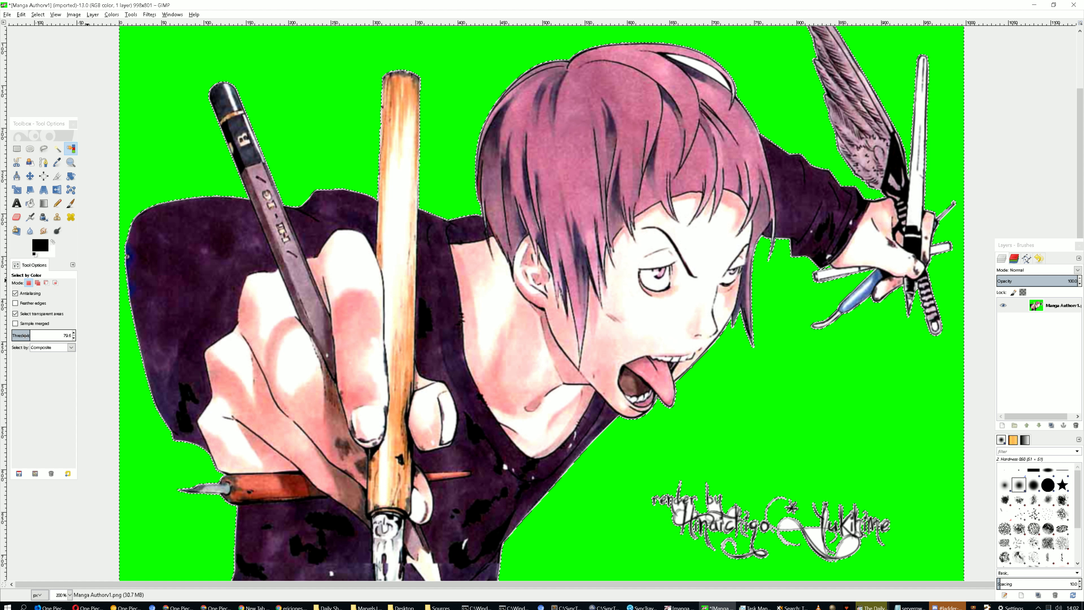
pyautogui.moveTo(32, 335); pyautogui.dragTo(130, 335)
pyautogui.click(619, 463)
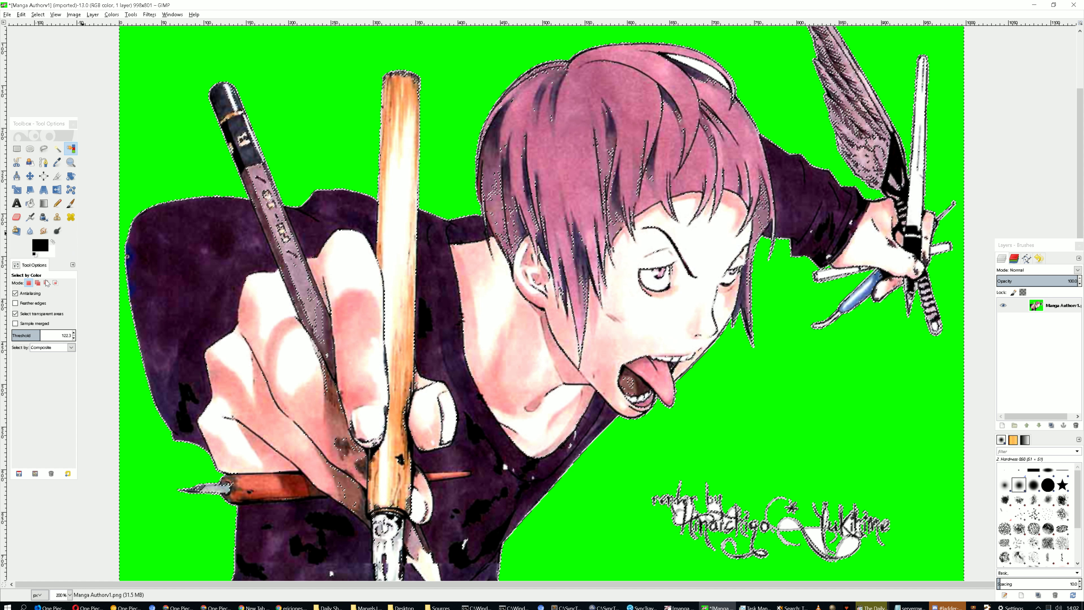
pyautogui.moveTo(41, 335); pyautogui.dragTo(35, 335)
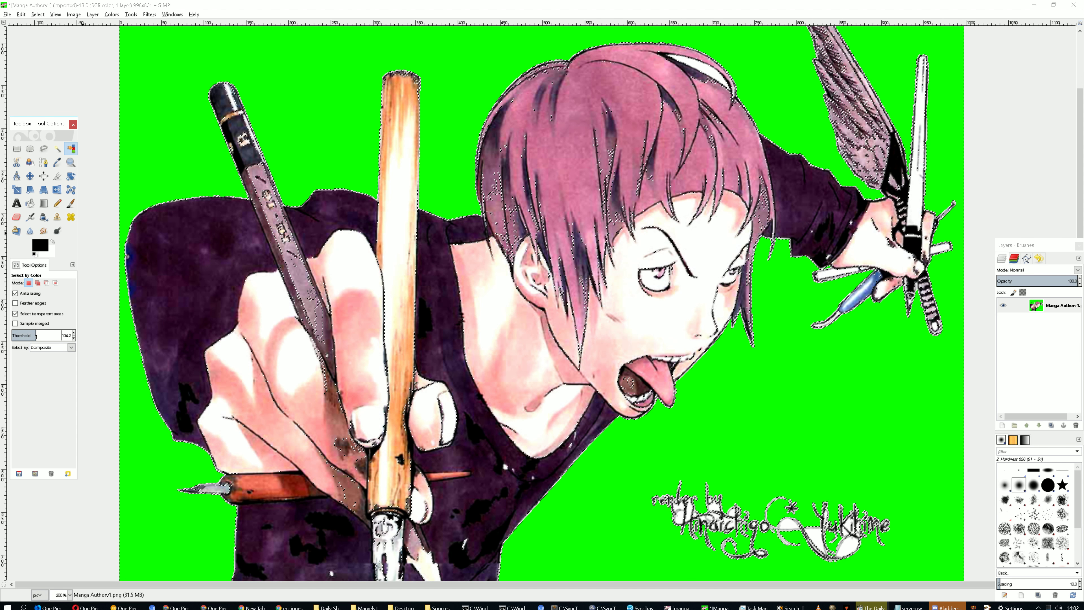
pyautogui.click(763, 431)
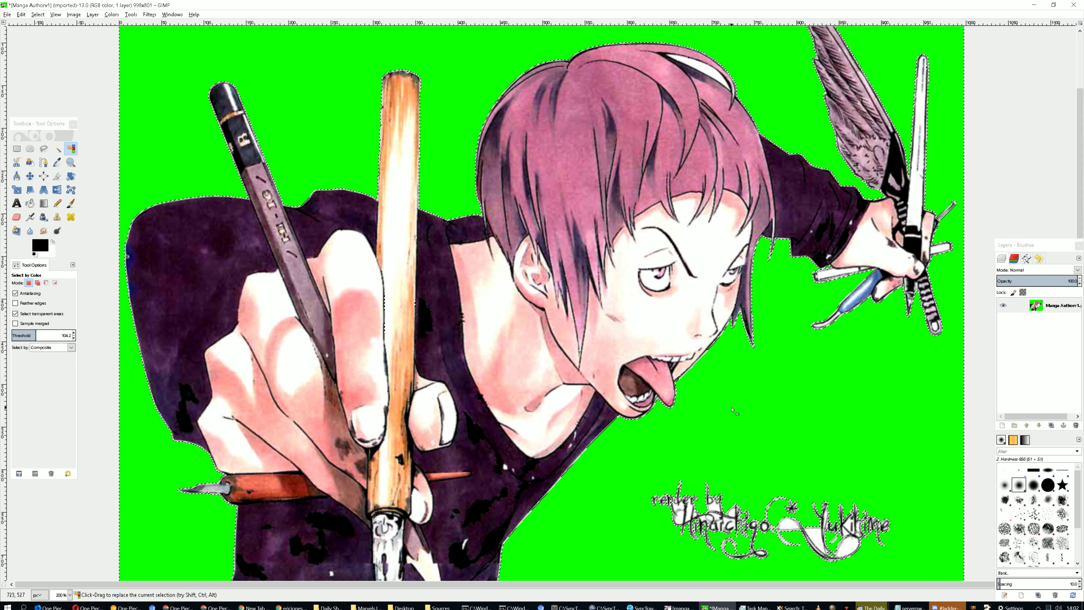
# Try deleting the selected background and isolating a leftover green edge pixel beside the mouth with Rectangle Select, and undo it
pyautogui.press('ctrl')
pyautogui.scroll(10, 717, 382)
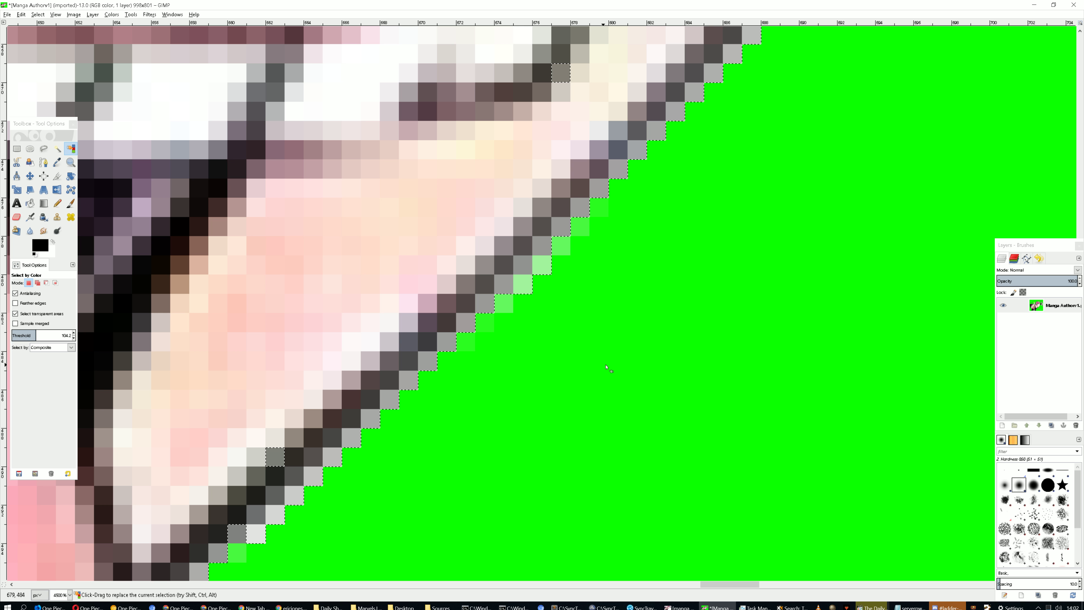
pyautogui.press('Delete')
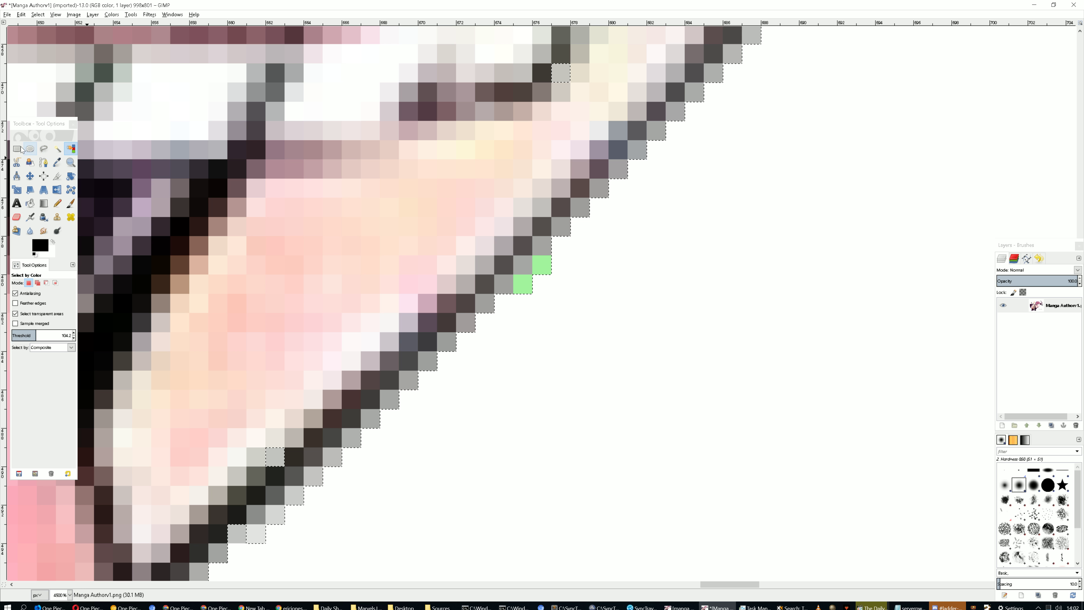
pyautogui.press('r')
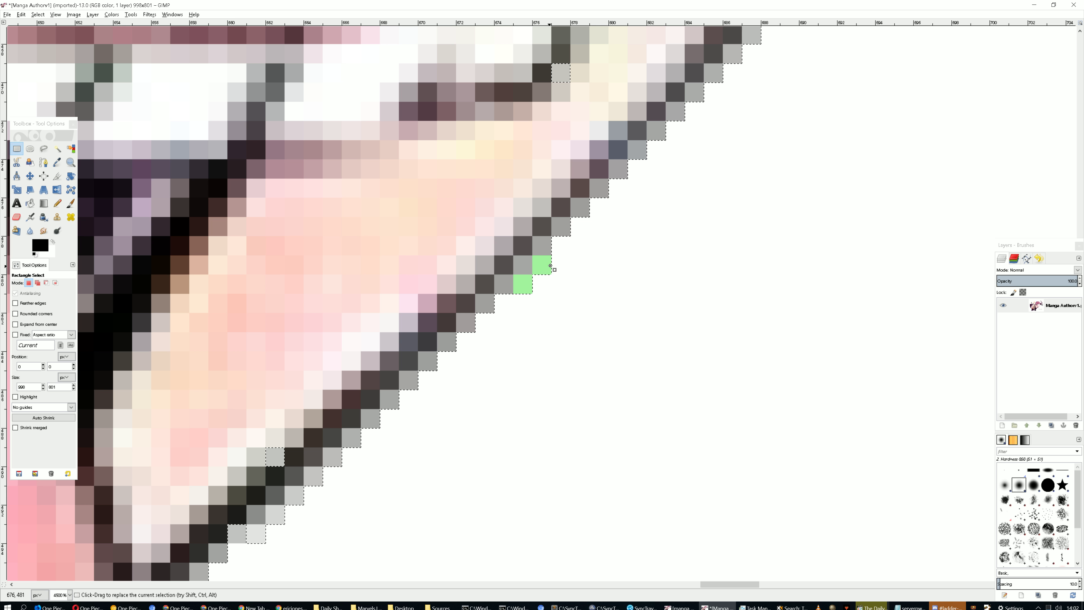
pyautogui.click(532, 273)
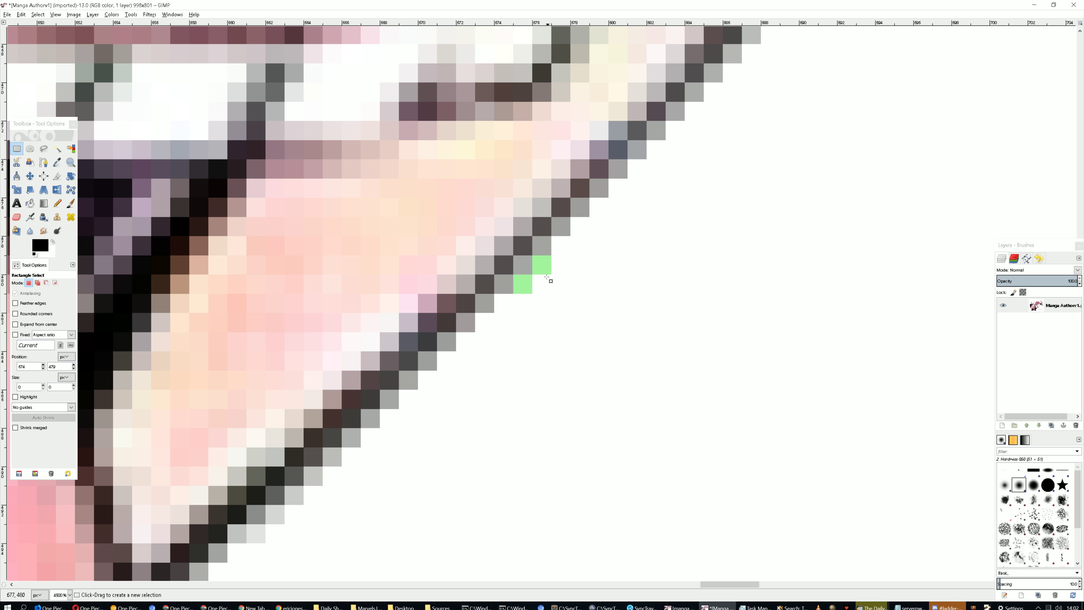
pyautogui.moveTo(557, 262); pyautogui.dragTo(536, 275)
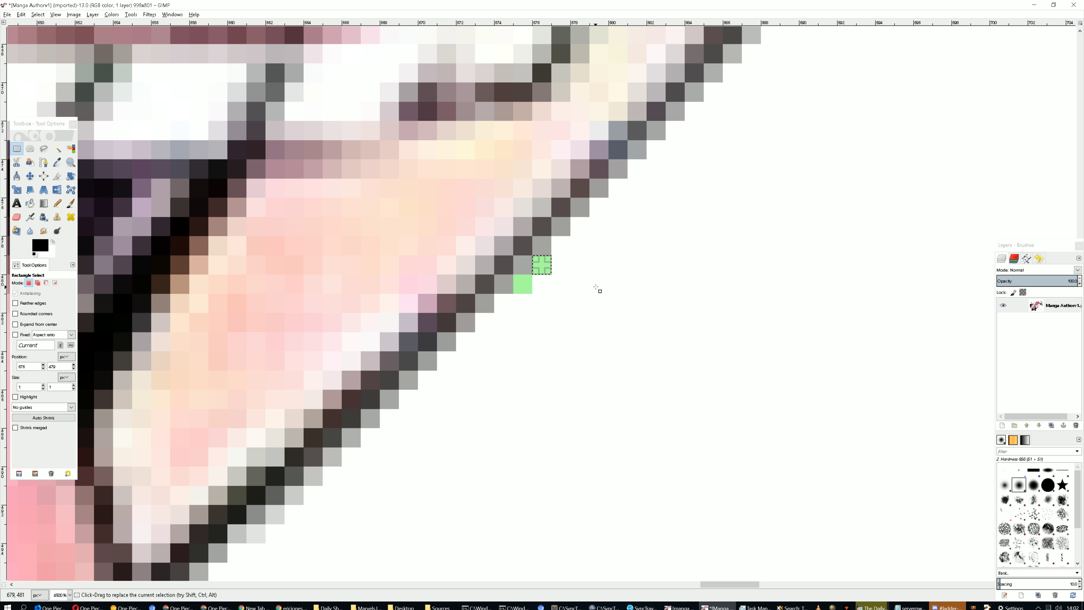
pyautogui.hotkey('ctrl', 'z')
# Add an alpha channel to the layer and delete the selected green background to transparency
pyautogui.click(92, 15)
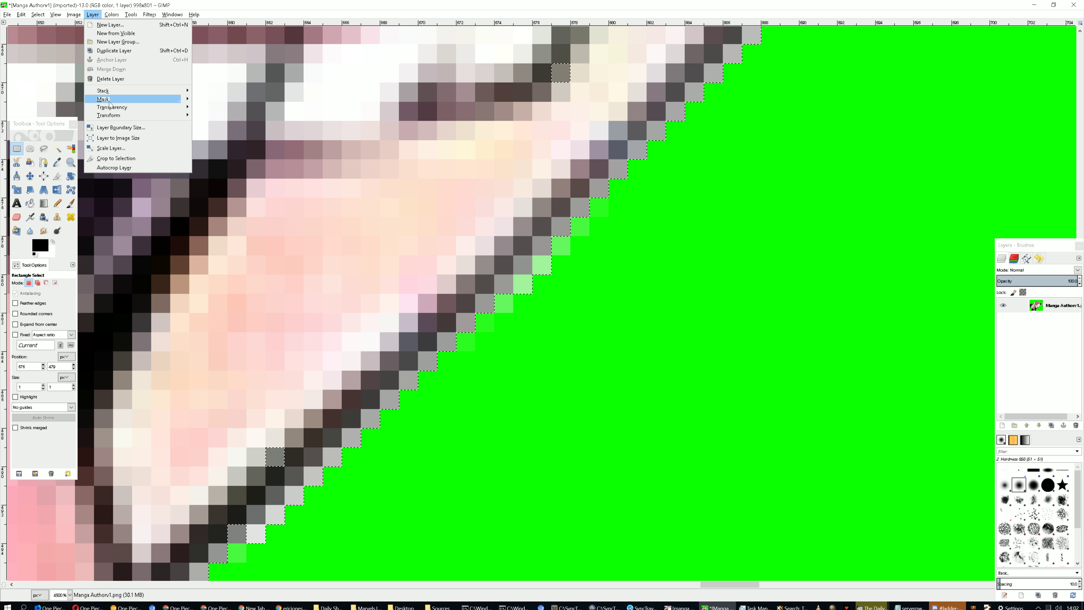
pyautogui.click(207, 110)
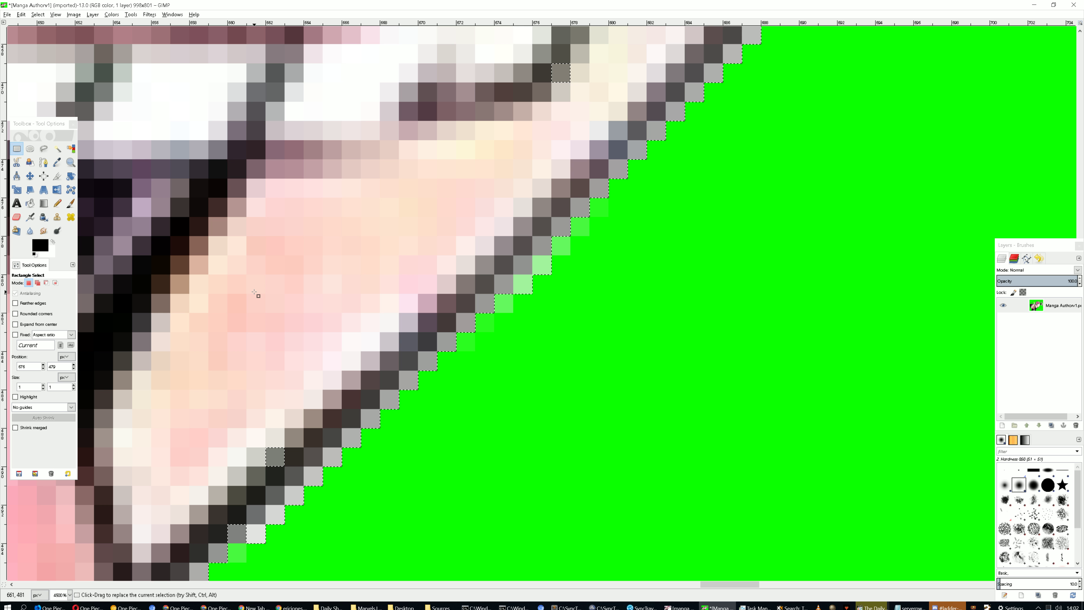
pyautogui.hotkey('ctrl', 'f')
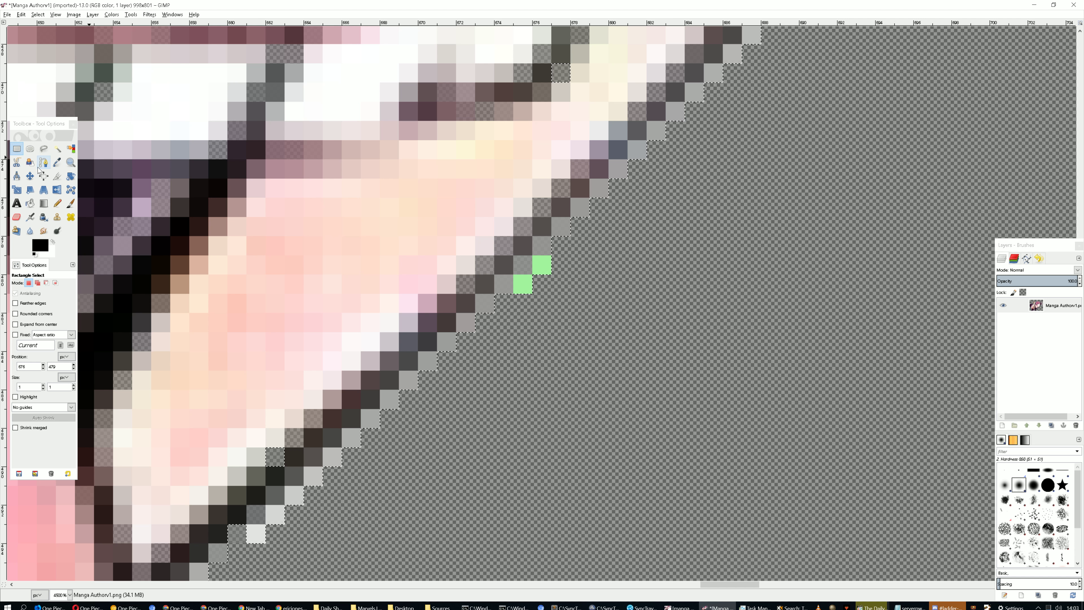
# Delete the leftover light-green pixels on the edge beside the mouth using small rectangular selections, and clear the selection
pyautogui.click(462, 228)
pyautogui.moveTo(567, 259); pyautogui.dragTo(539, 277)
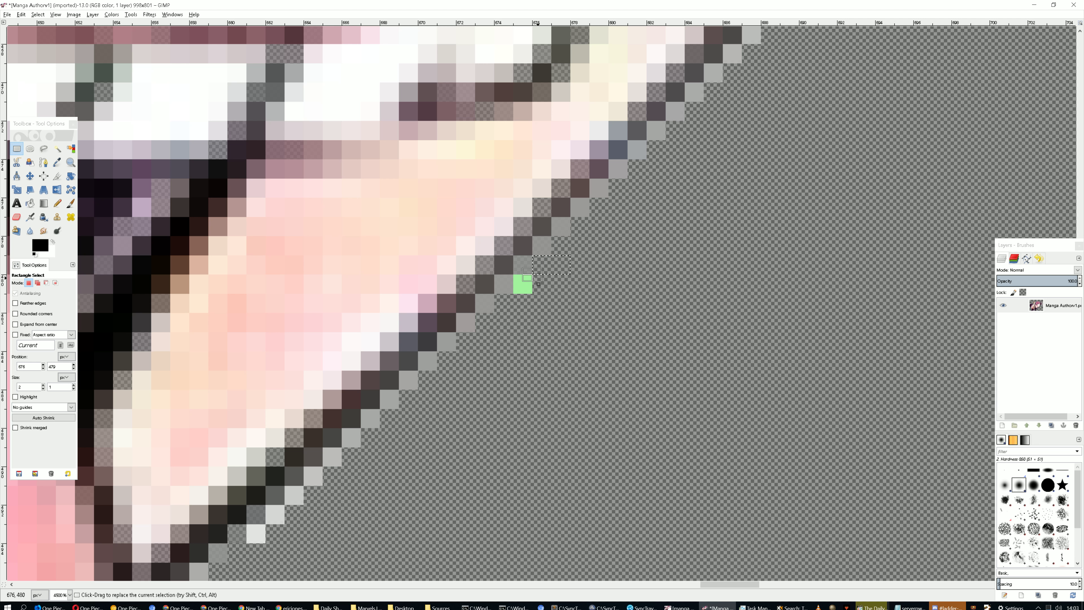
pyautogui.press('Delete')
pyautogui.click(558, 341)
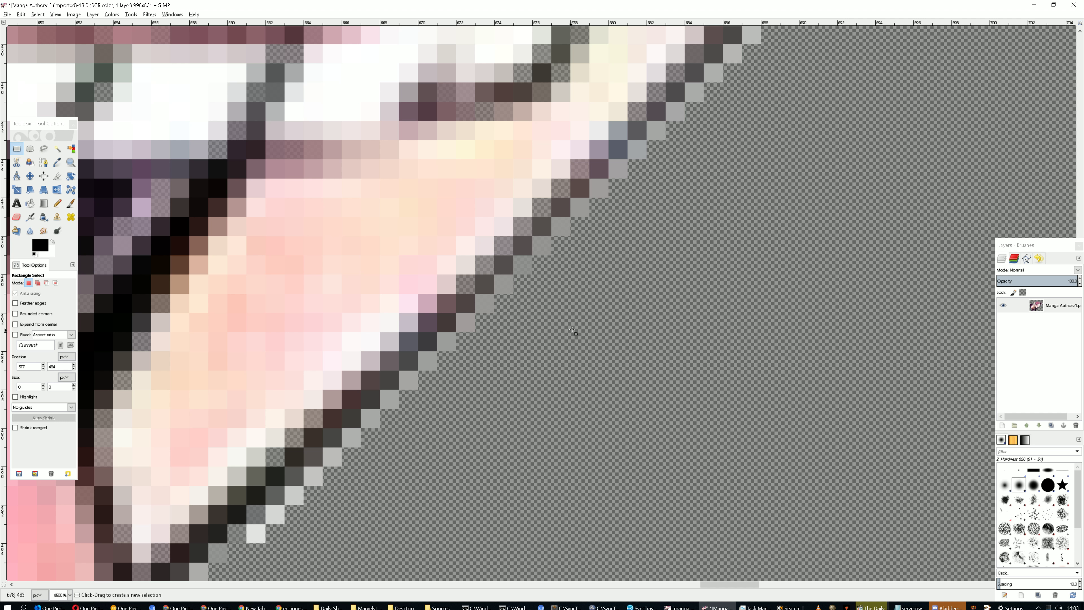
# Select the white of the eye with Select by Color at a threshold of 104.2, and reselect it at 32.3
pyautogui.scroll(-11, 574, 331)
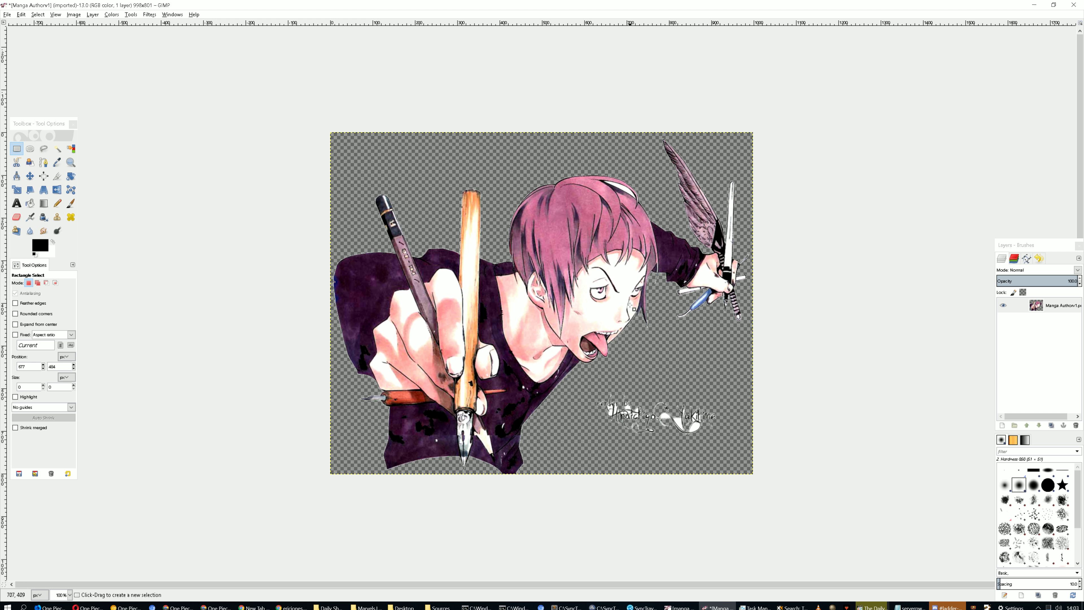
pyautogui.scroll(5, 630, 305)
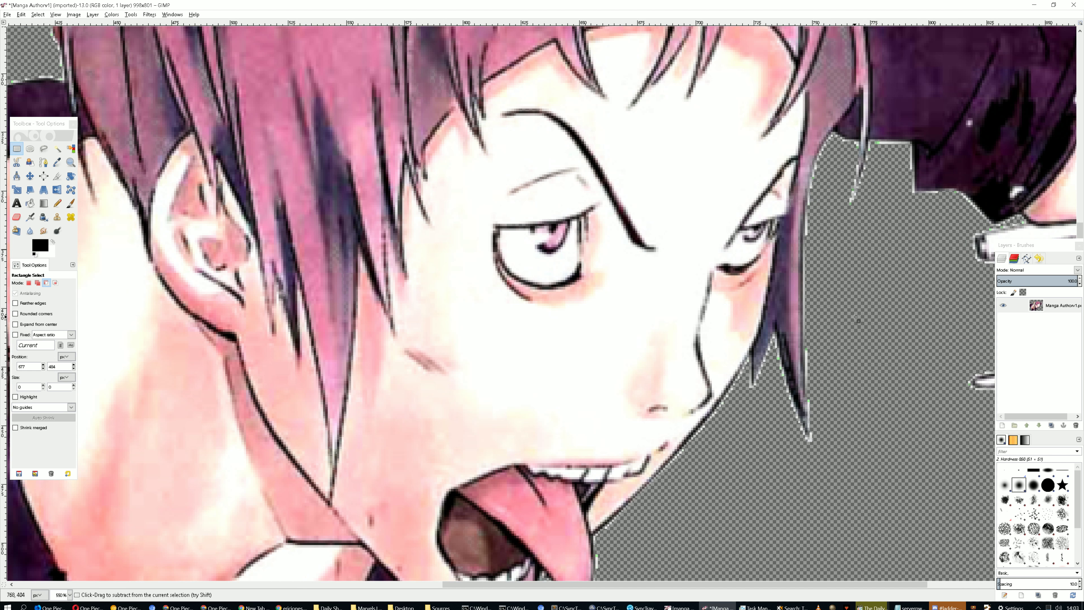
pyautogui.scroll(1, 859, 320)
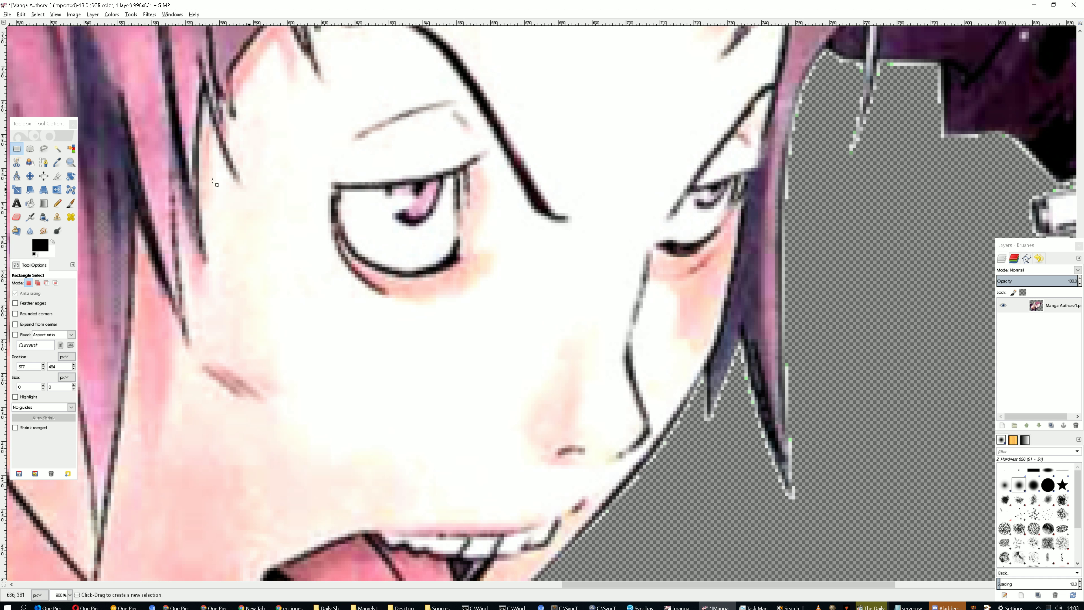
pyautogui.click(70, 149)
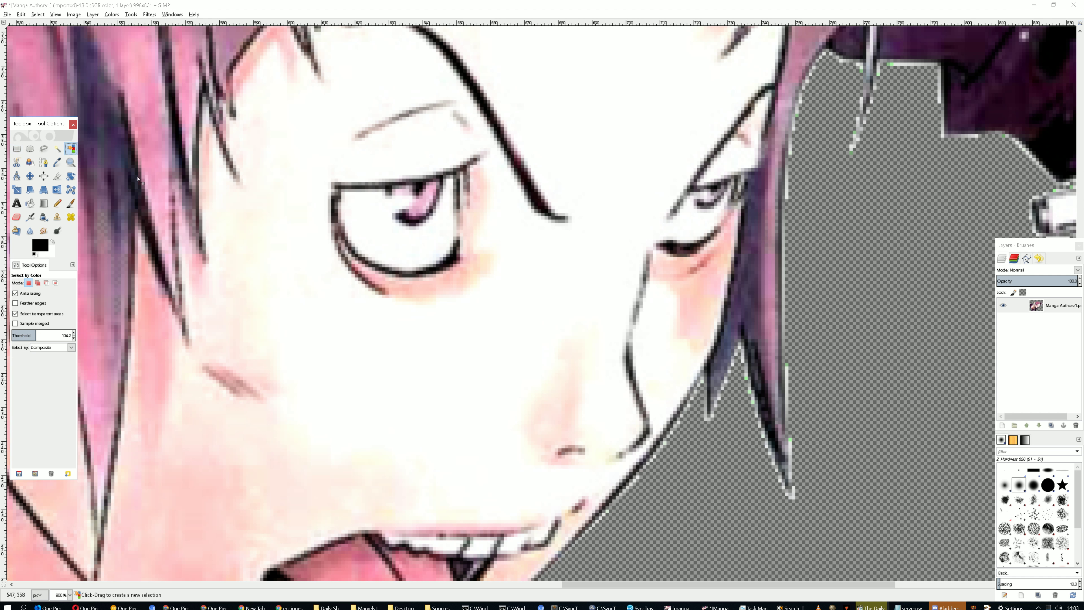
pyautogui.click(360, 226)
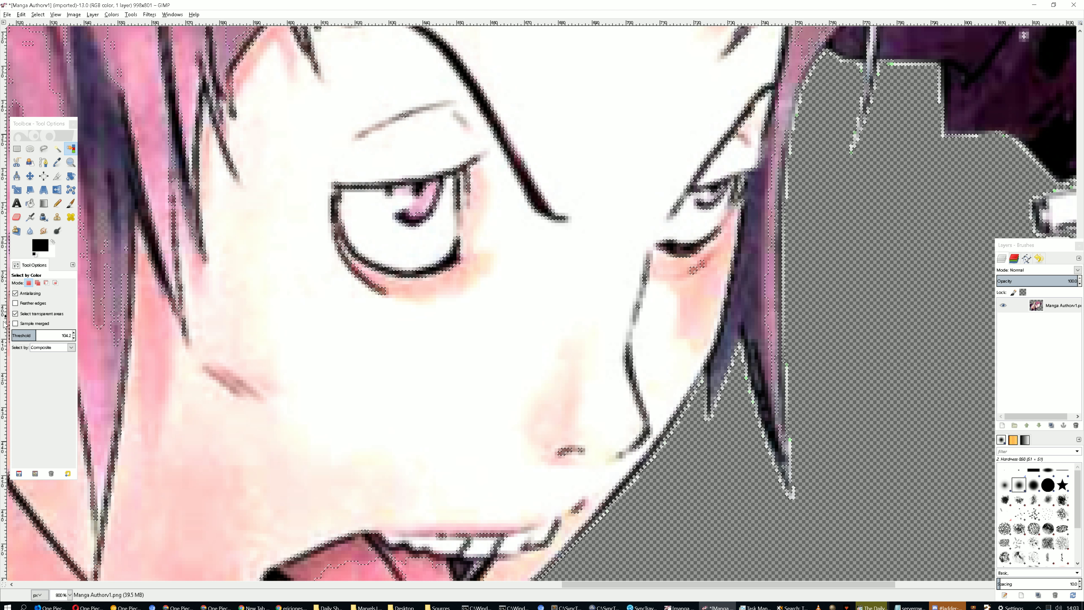
pyautogui.moveTo(29, 335); pyautogui.dragTo(20, 335)
pyautogui.click(377, 238)
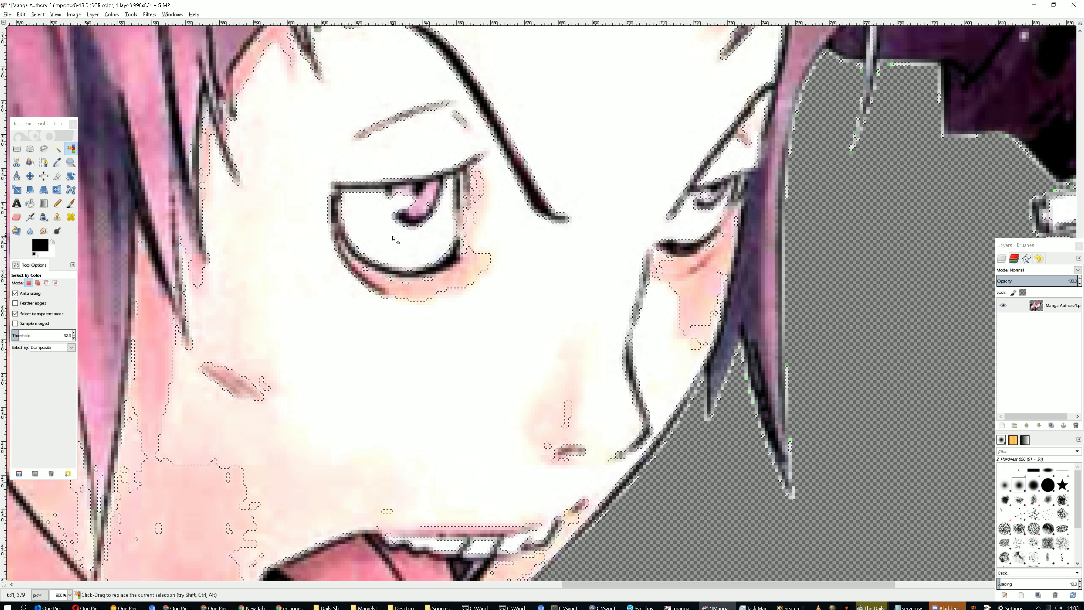
# Reselect the white of the eye by color at progressively lower thresholds, ending with 5.6 and 1.6
pyautogui.moveTo(19, 336); pyautogui.dragTo(13, 336)
pyautogui.click(425, 244)
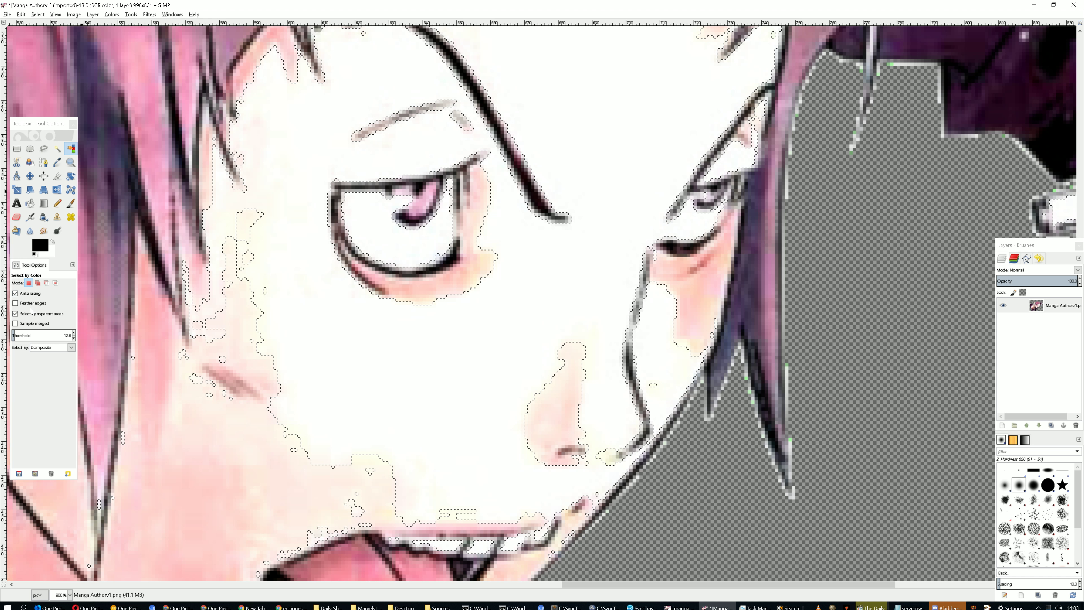
pyautogui.click(74, 338)
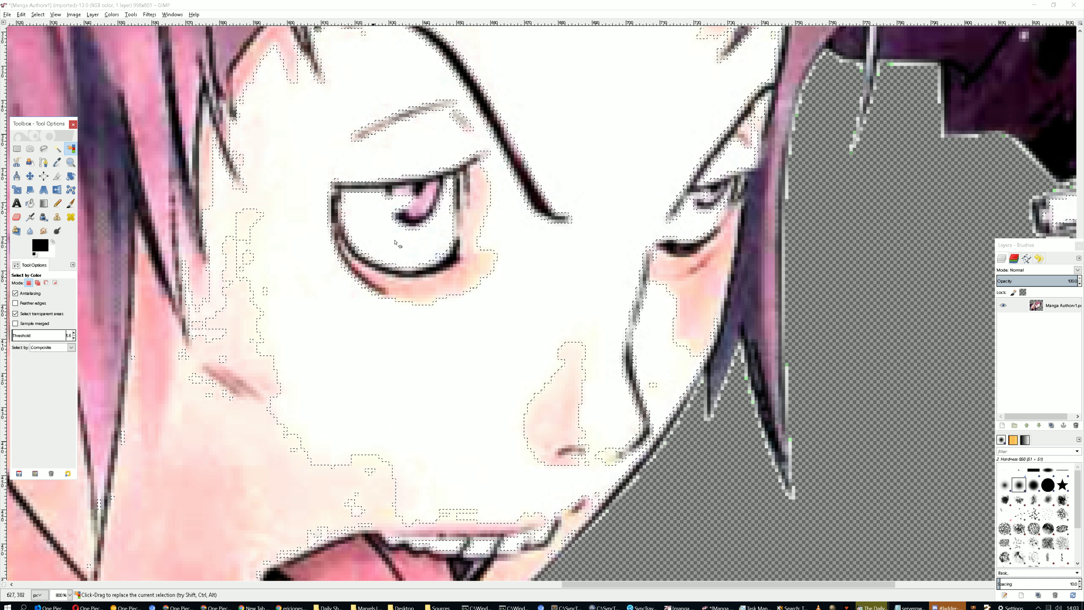
pyautogui.click(405, 242)
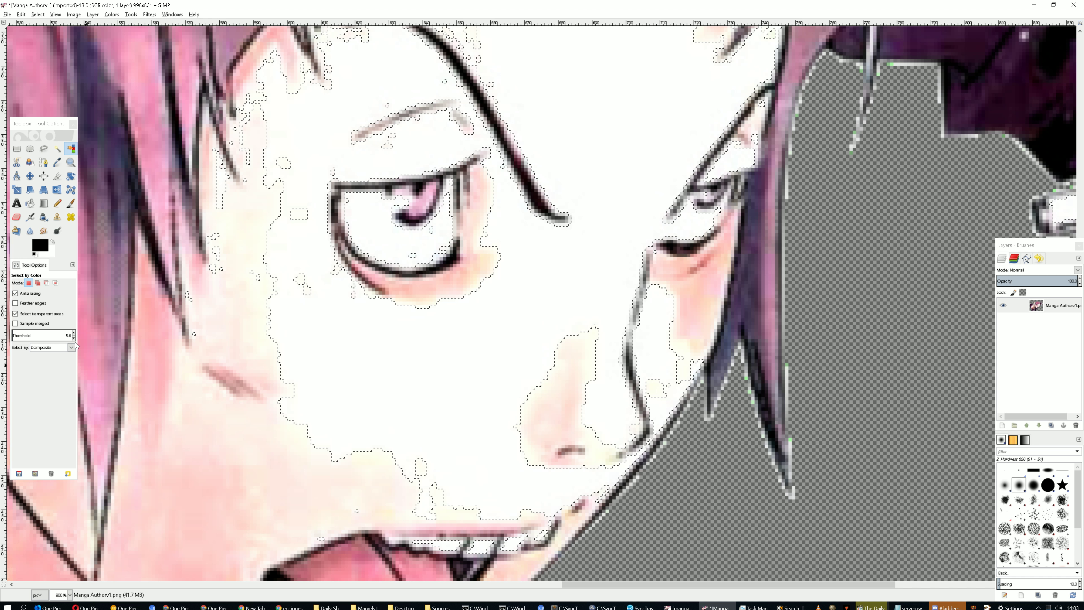
pyautogui.scroll(1, 404, 219)
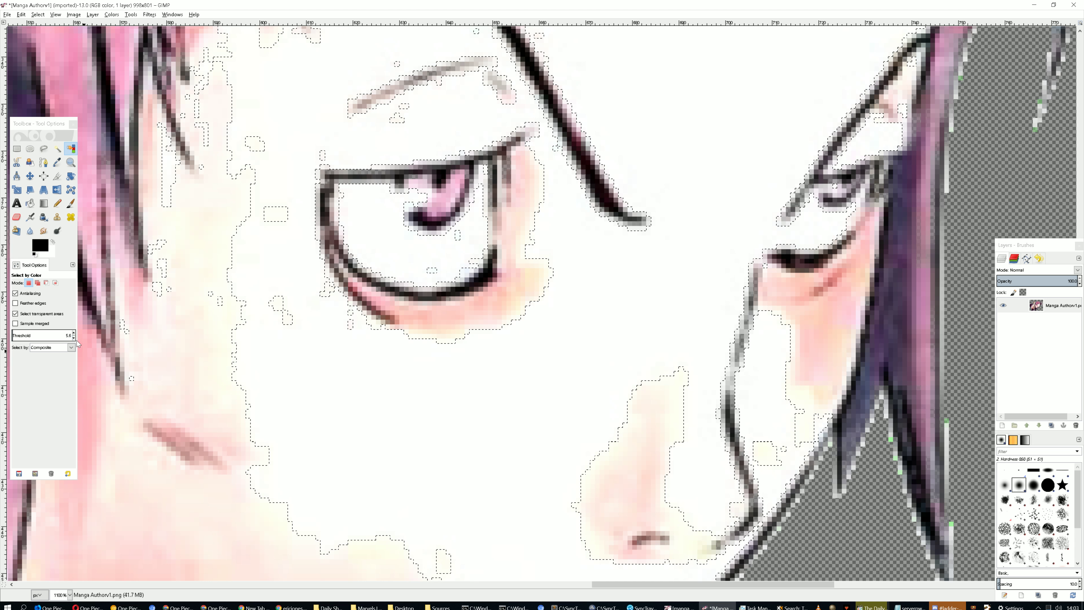
pyautogui.scroll(-4, 75, 338)
pyautogui.click(364, 265)
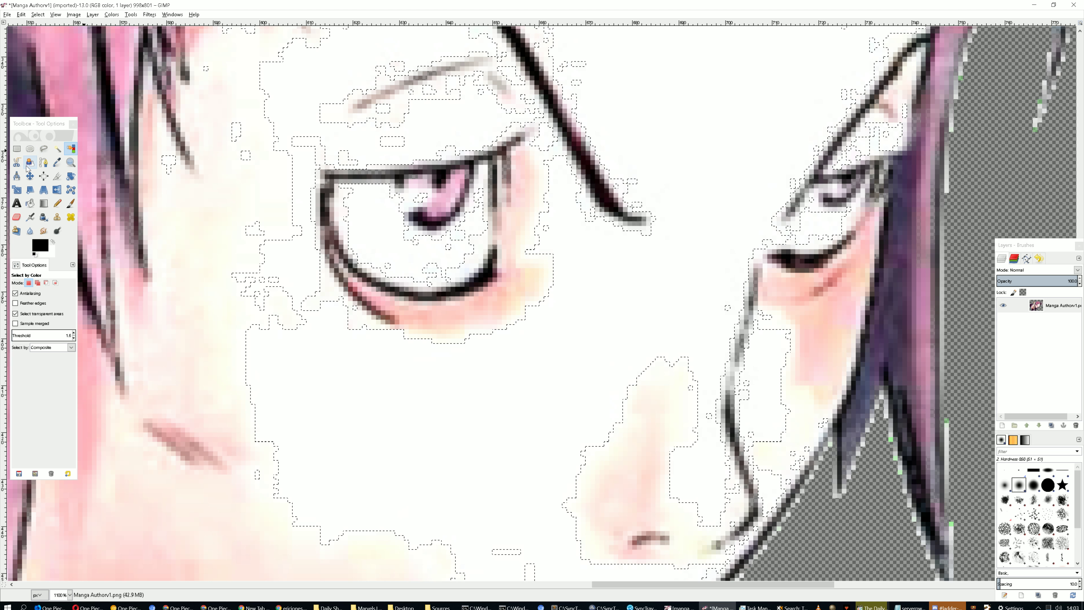
# Select only the contiguous white of the eye with Fuzzy Select at a threshold of 25.1, and delete it to transparency
pyautogui.click(15, 165)
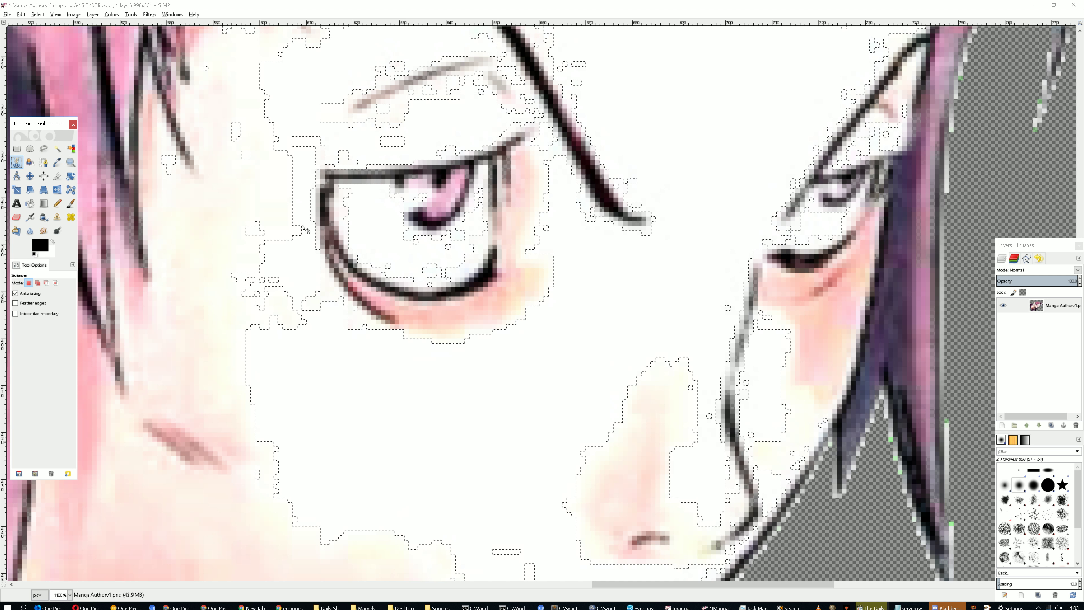
pyautogui.click(222, 277)
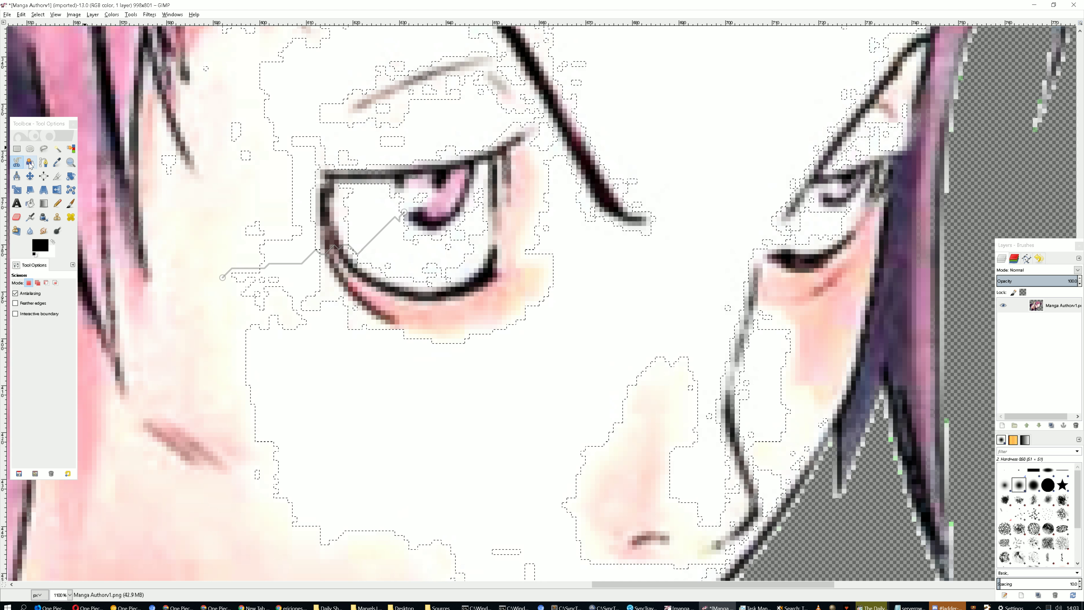
pyautogui.click(57, 149)
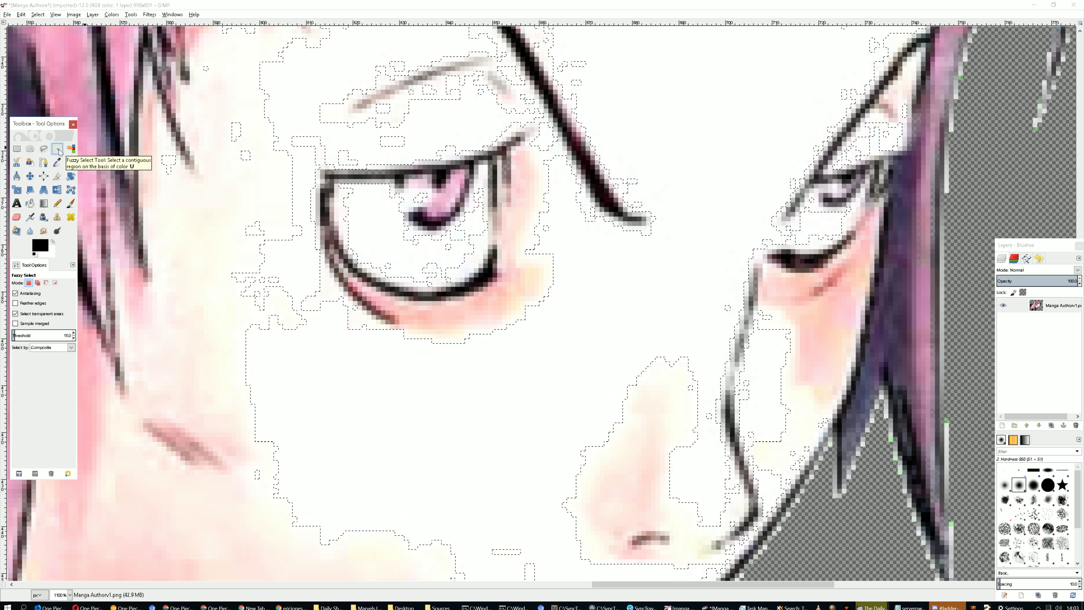
pyautogui.click(388, 239)
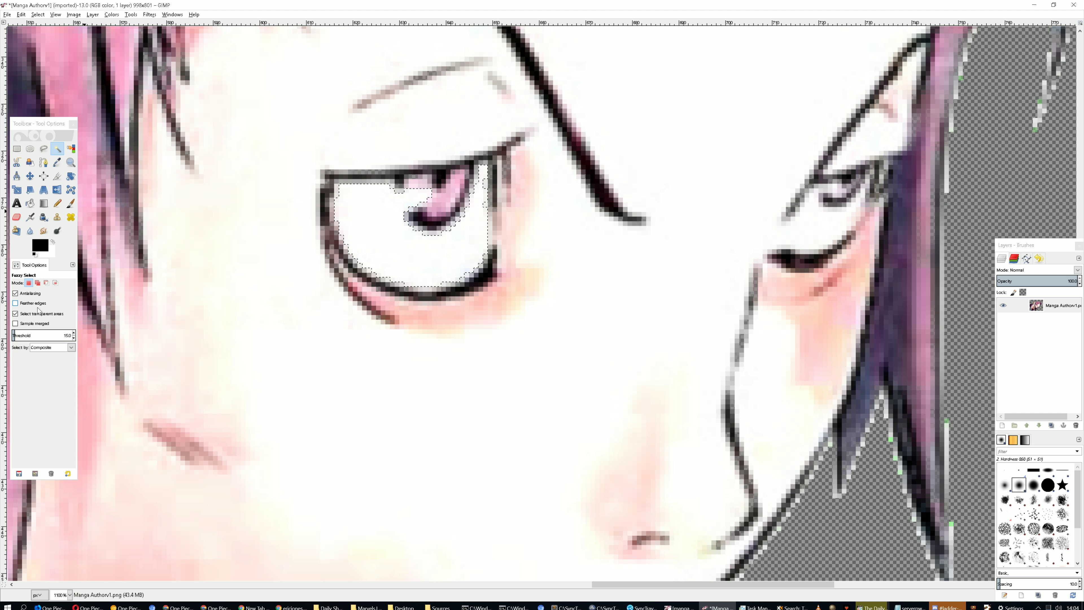
pyautogui.click(17, 334)
pyautogui.click(446, 260)
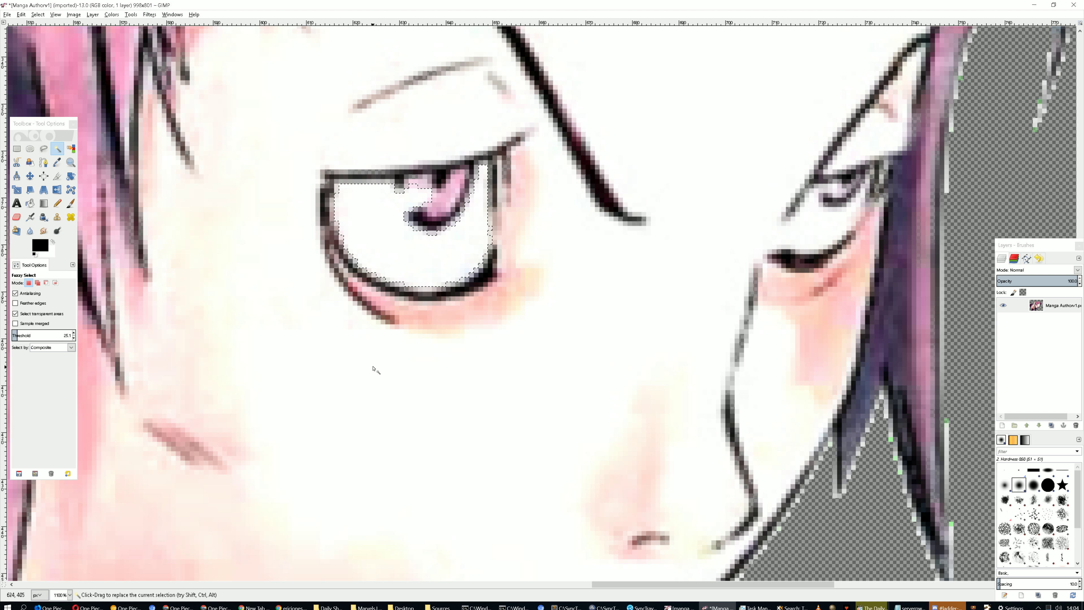
pyautogui.scroll(-10, 375, 370)
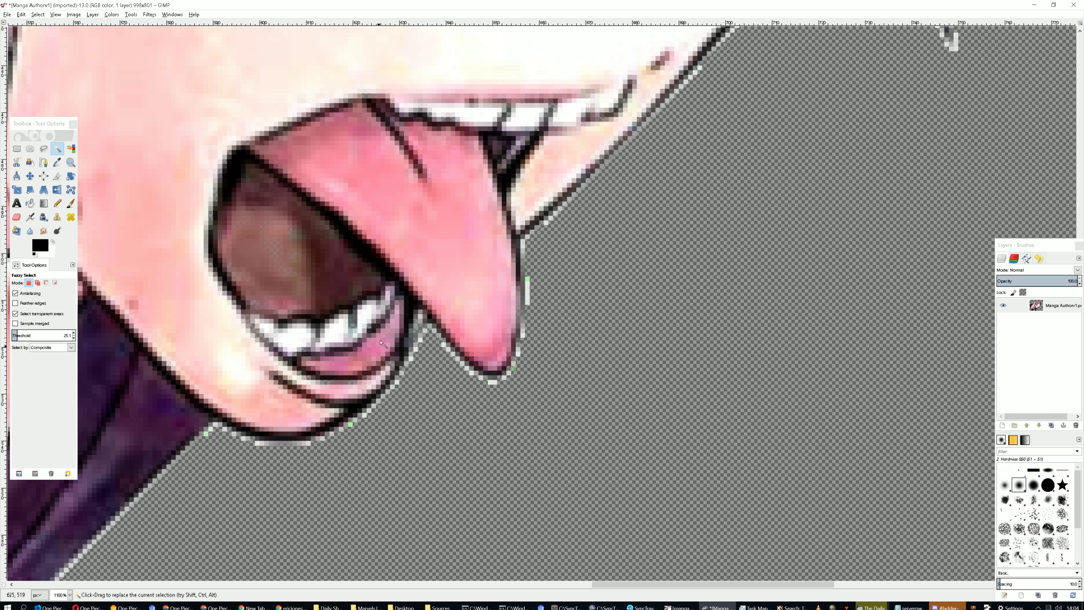
pyautogui.scroll(8, 382, 339)
pyautogui.keyDown('ctrl'); pyautogui.scroll(-3, 386, 337); pyautogui.keyUp('ctrl')
pyautogui.keyDown('ctrl'); pyautogui.scroll(-1, 386, 337); pyautogui.keyUp('ctrl')
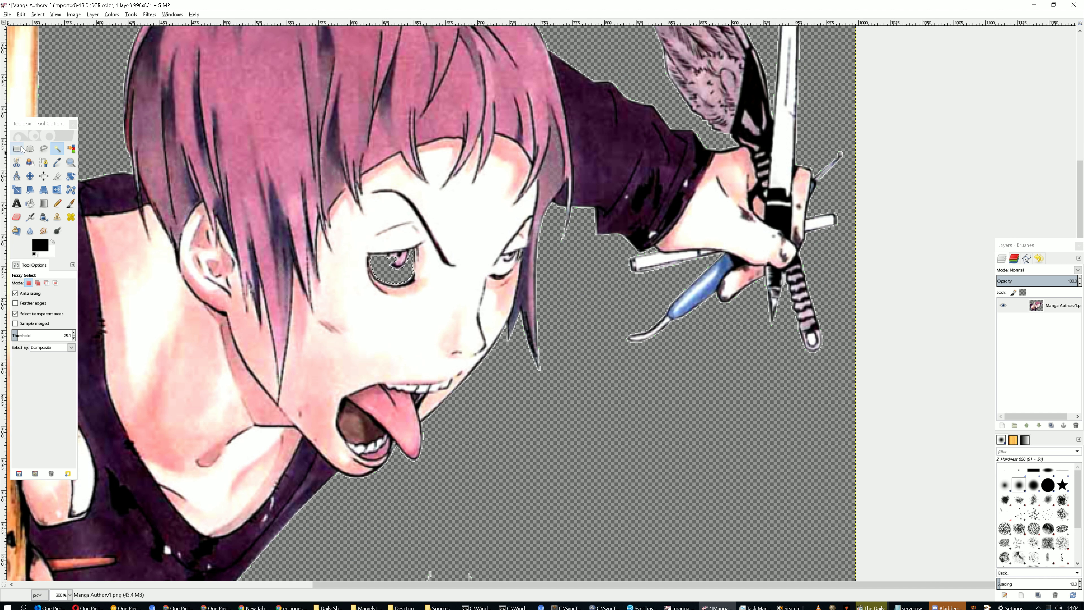
pyautogui.keyDown('ctrl'); pyautogui.scroll(-2, 179, 75); pyautogui.keyUp('ctrl')
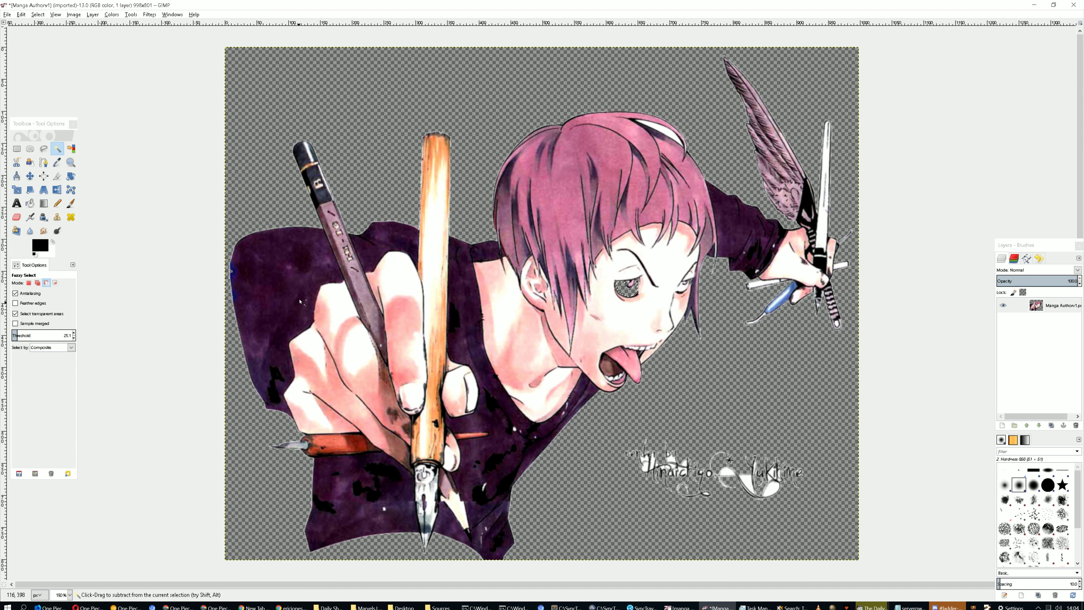
# Apply Colorify in magenta to the selected eye area
pyautogui.click(112, 14)
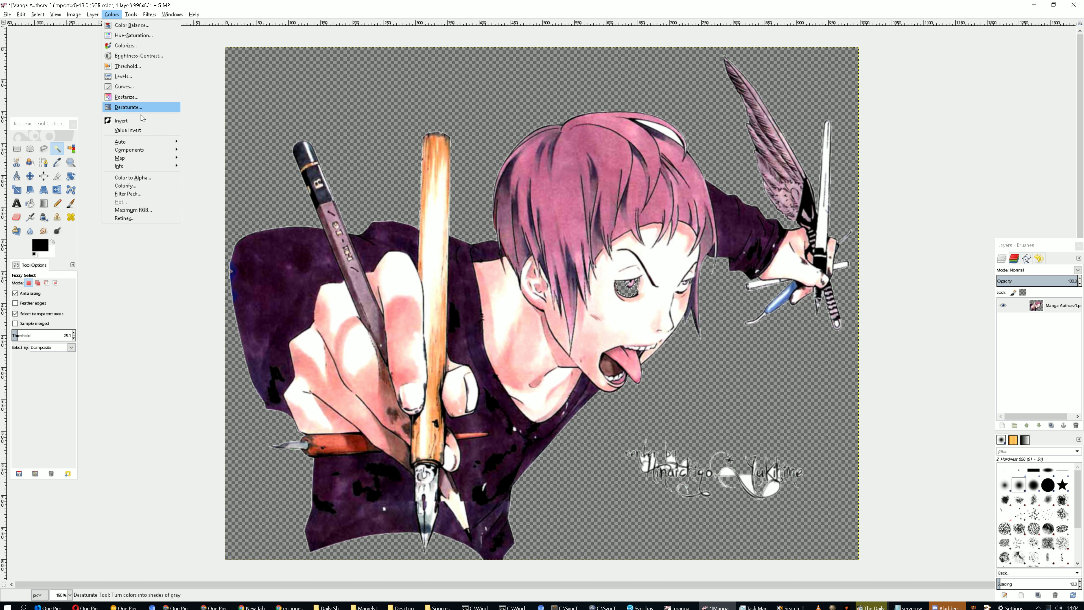
pyautogui.click(151, 186)
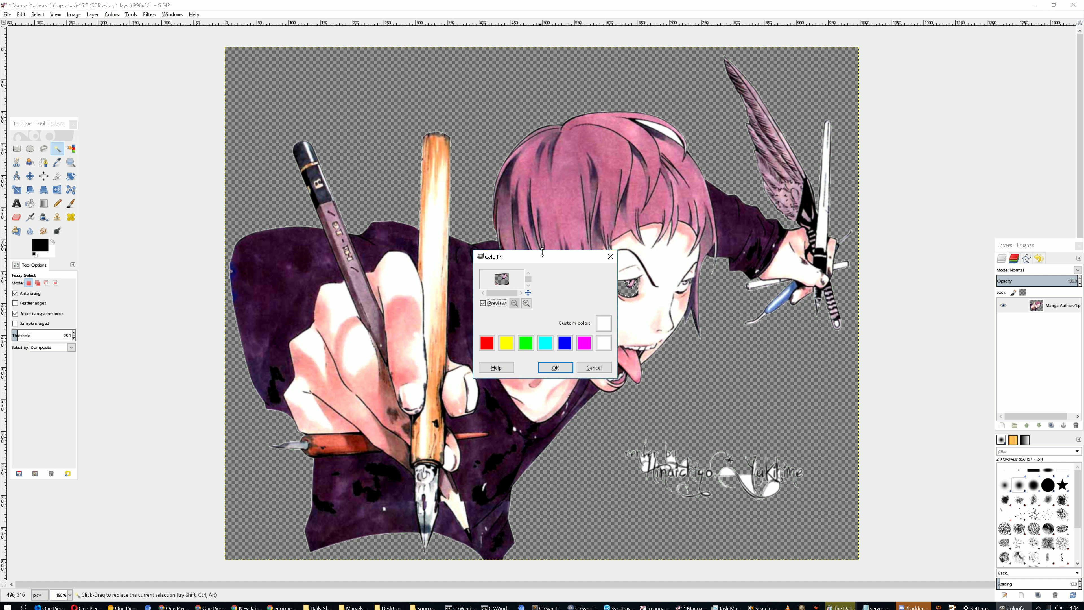
pyautogui.moveTo(551, 262); pyautogui.dragTo(206, 98)
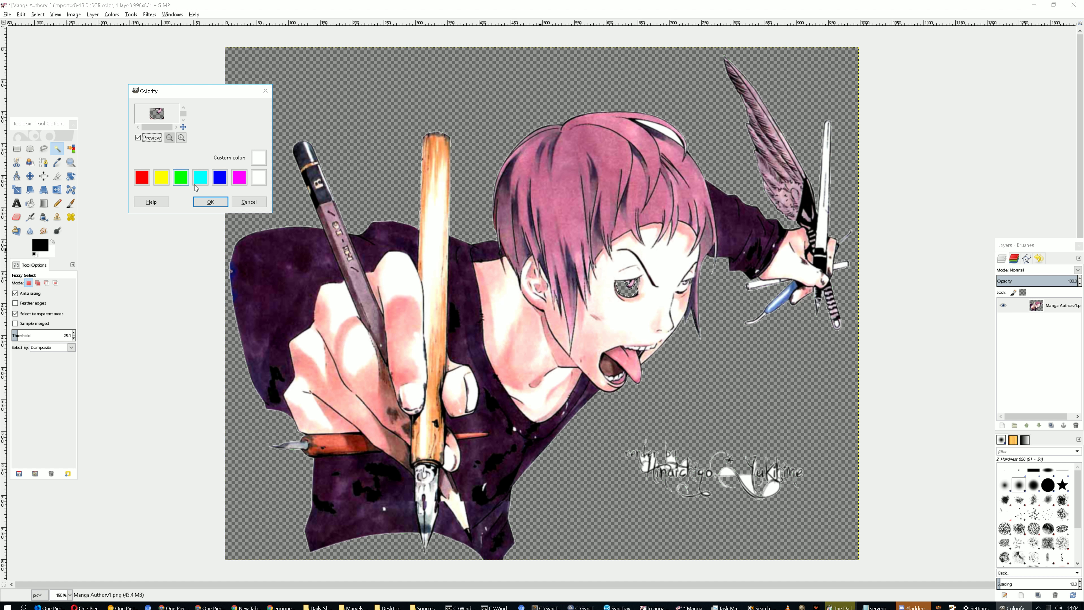
pyautogui.click(239, 177)
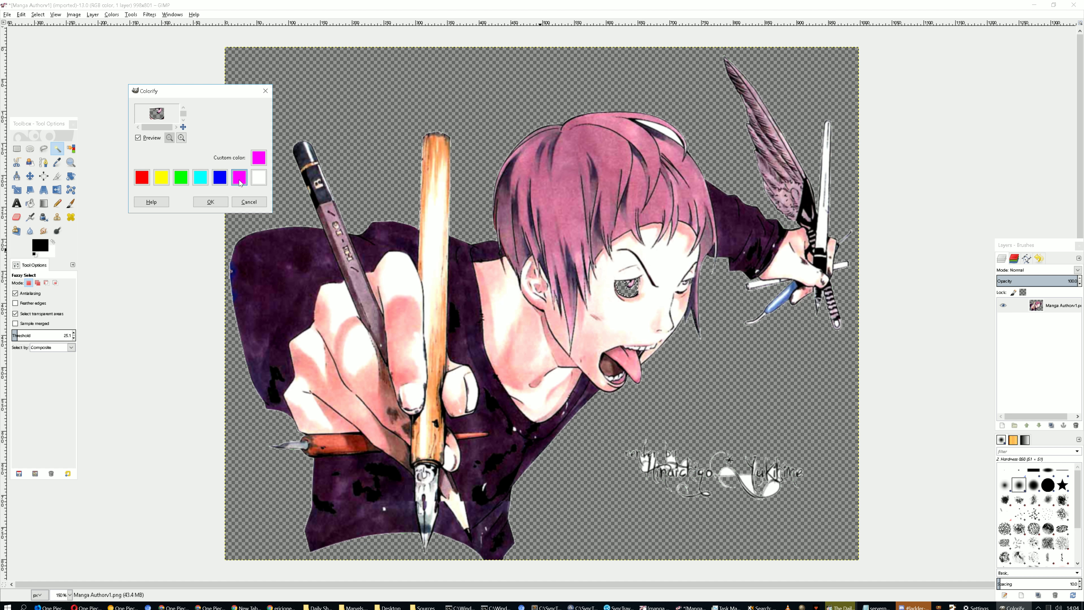
pyautogui.click(209, 202)
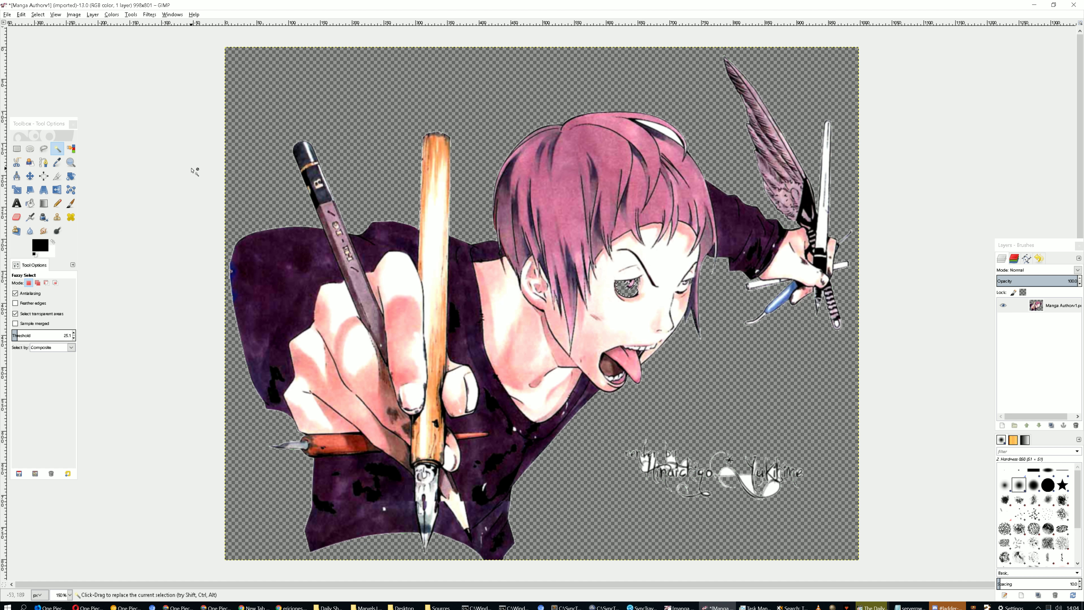
# Apply Colorify in cyan to the selected eye area, and clear the selection
pyautogui.click(113, 15)
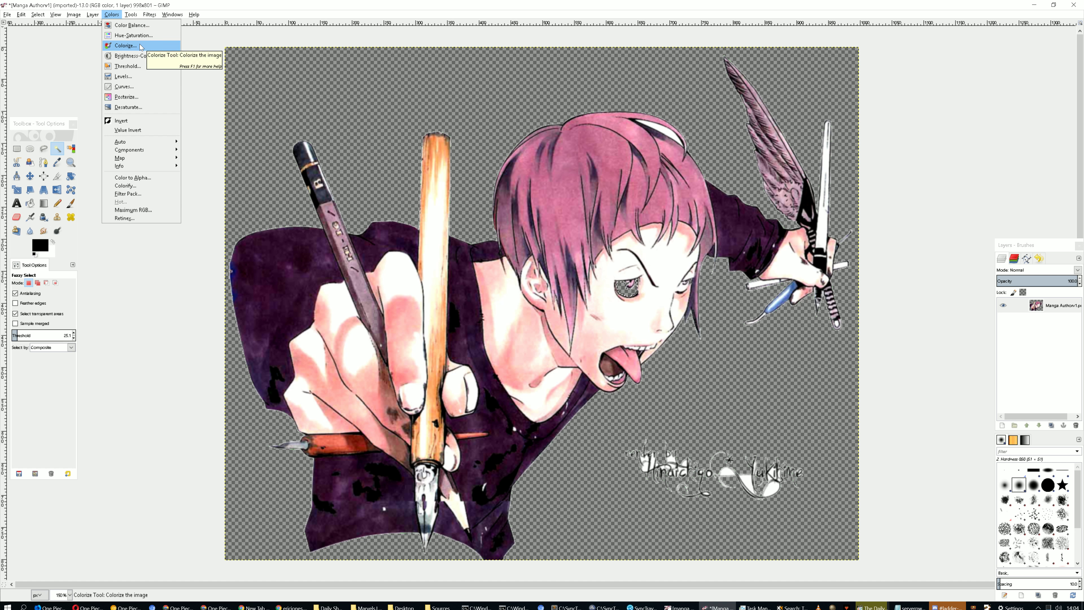
pyautogui.click(140, 186)
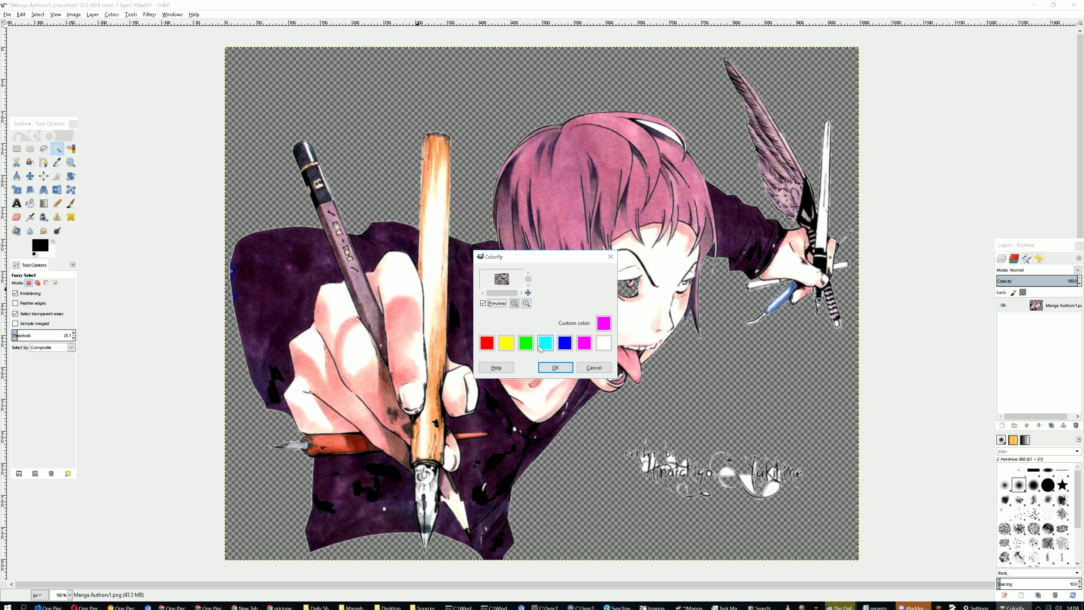
pyautogui.click(554, 369)
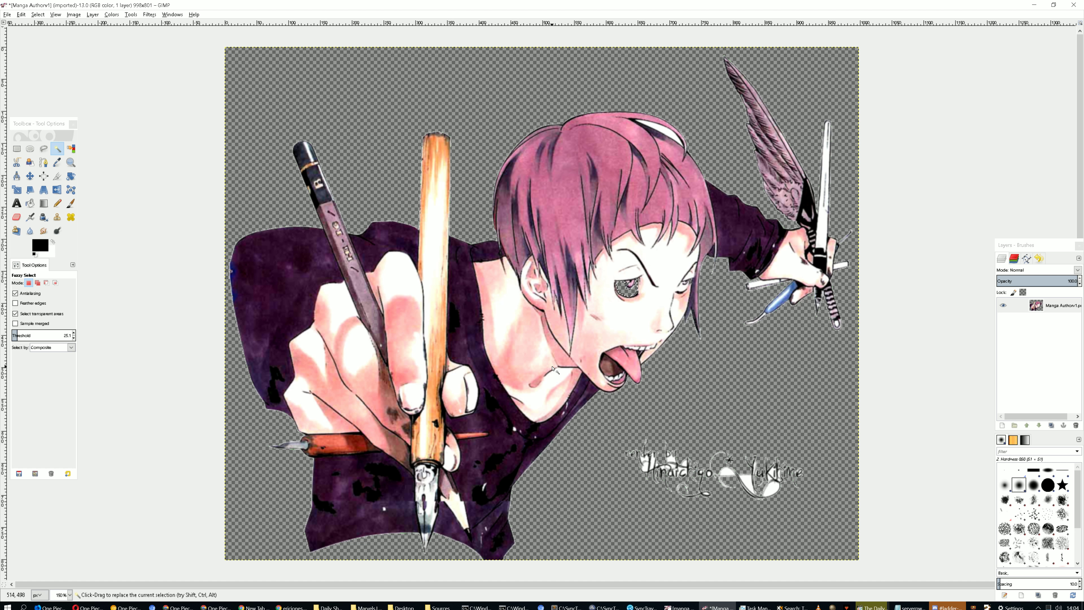
pyautogui.click(17, 148)
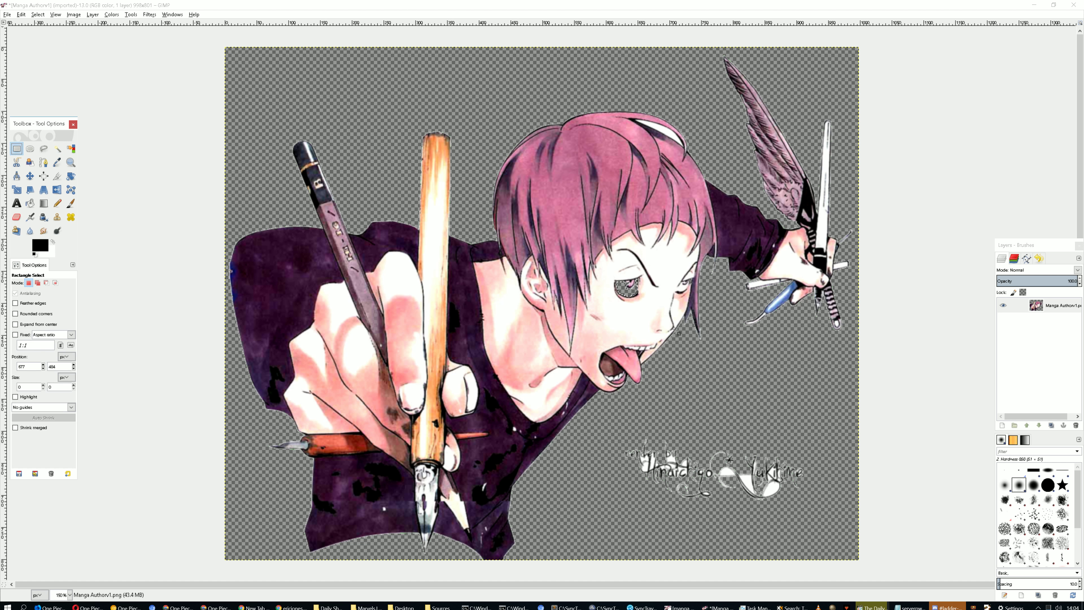
# Try Colorify on the whole image, sampling magenta, blue and cyan before applying green, and undo it
pyautogui.click(112, 14)
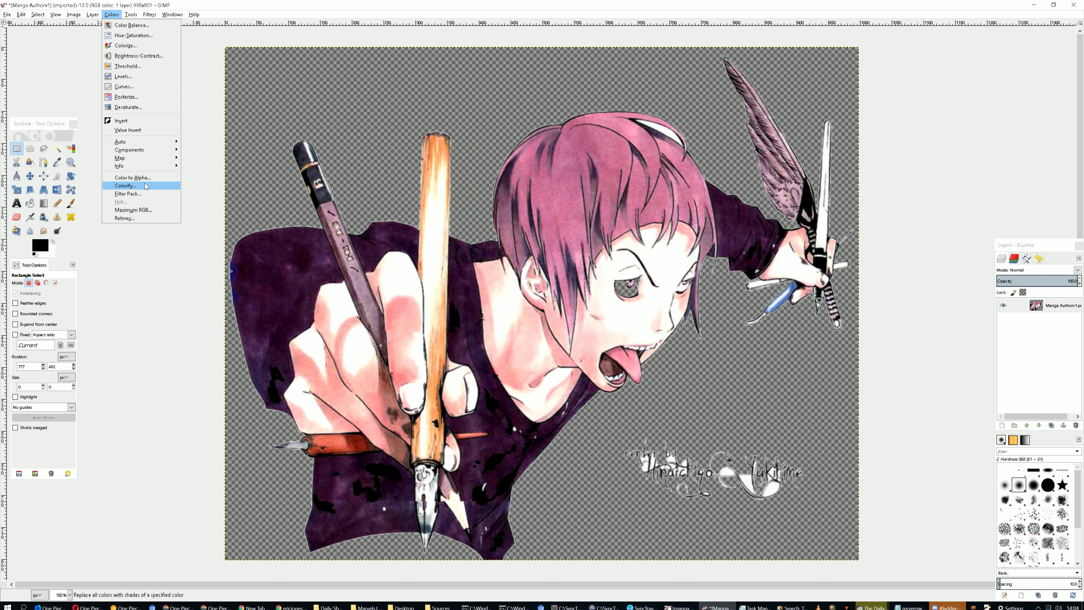
pyautogui.click(126, 185)
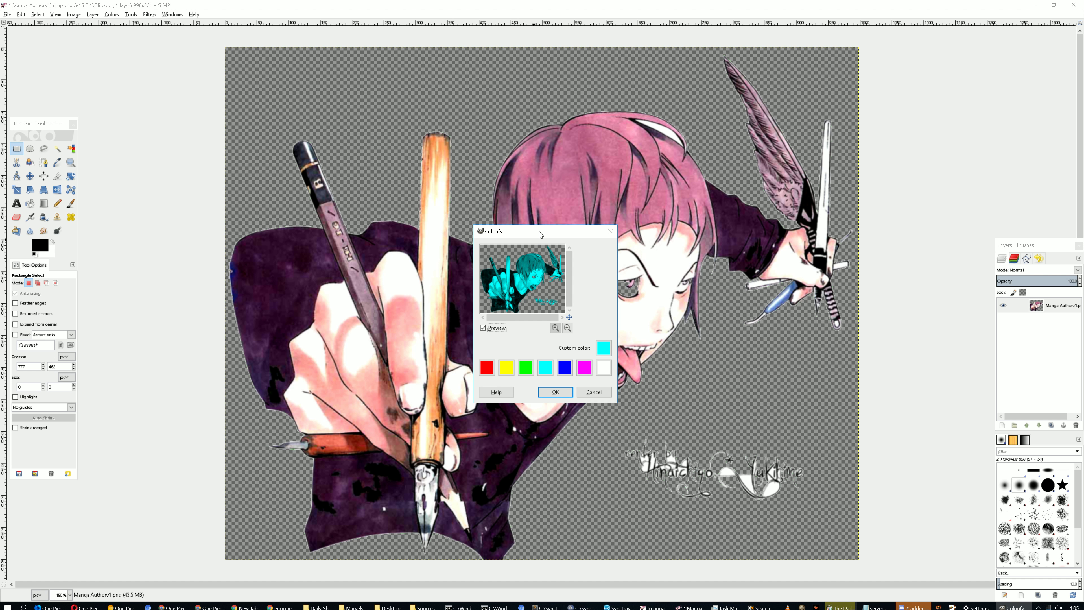
pyautogui.moveTo(540, 234); pyautogui.dragTo(172, 246)
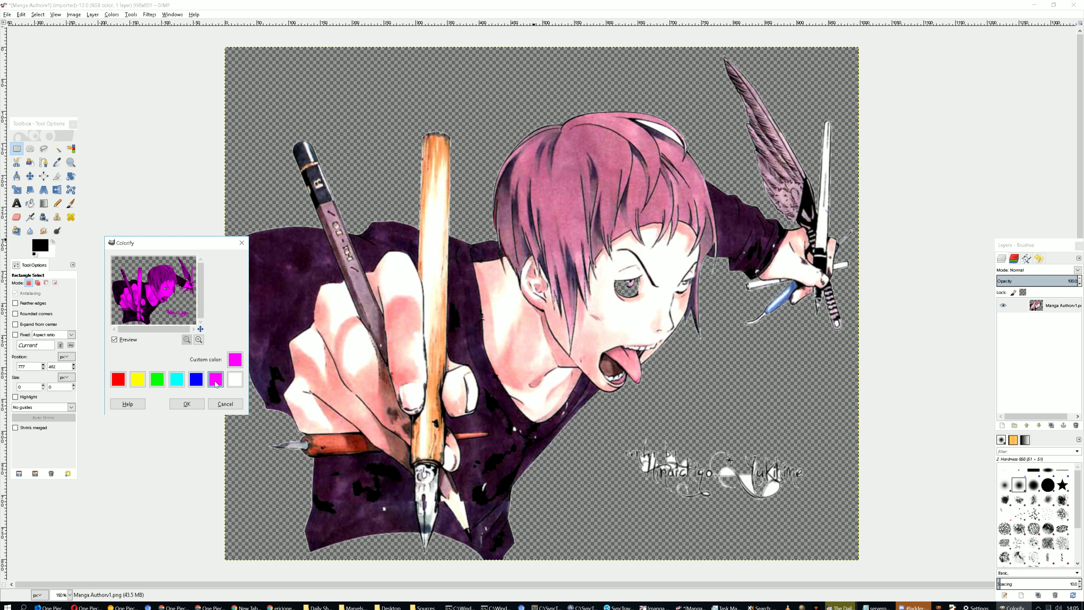
pyautogui.click(192, 378)
pyautogui.click(176, 380)
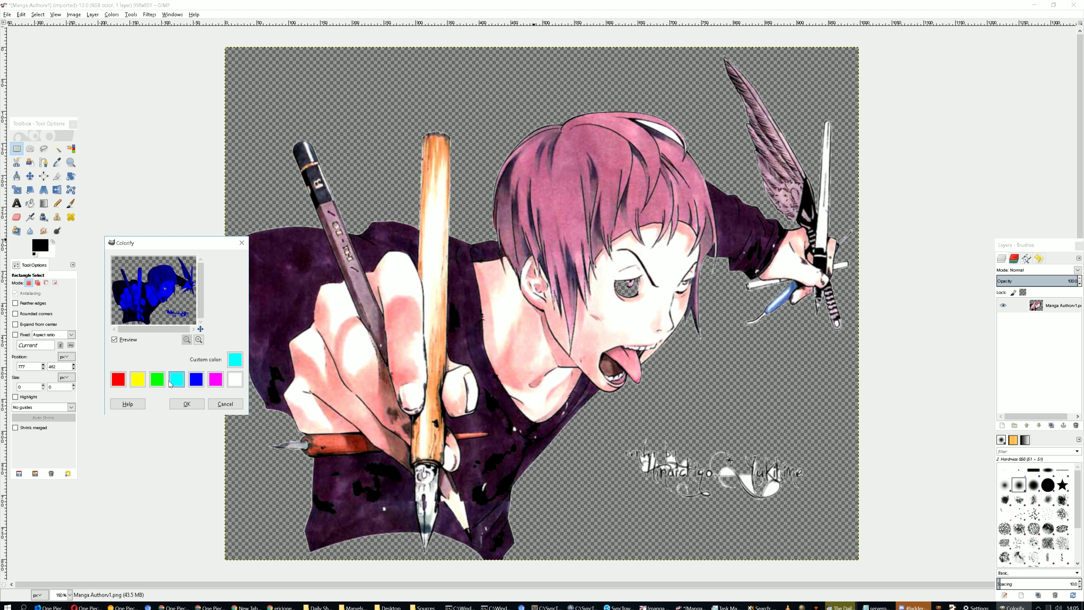
pyautogui.click(158, 382)
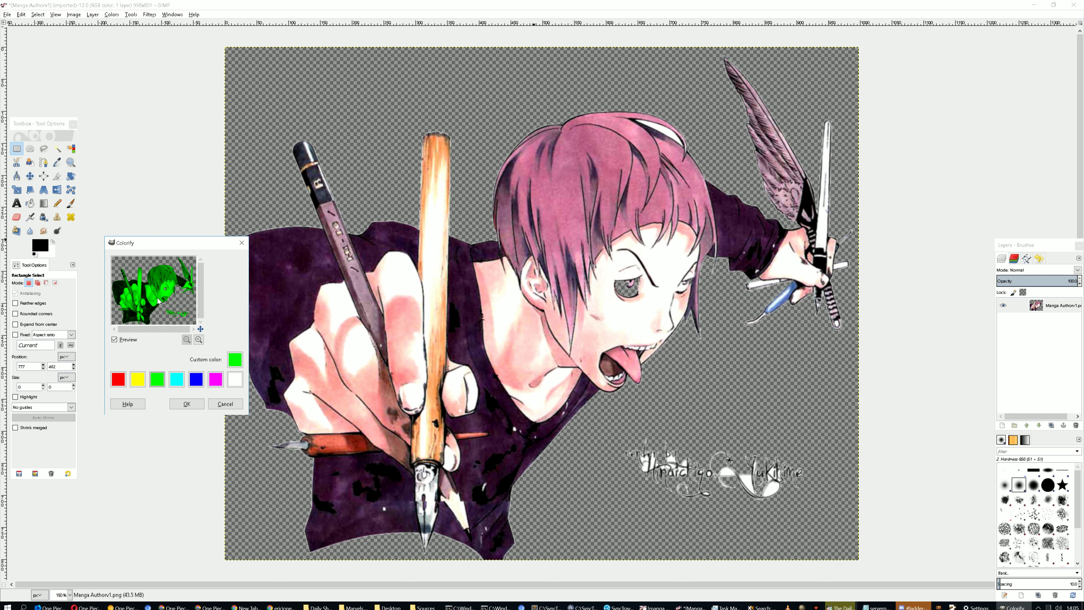
pyautogui.click(187, 399)
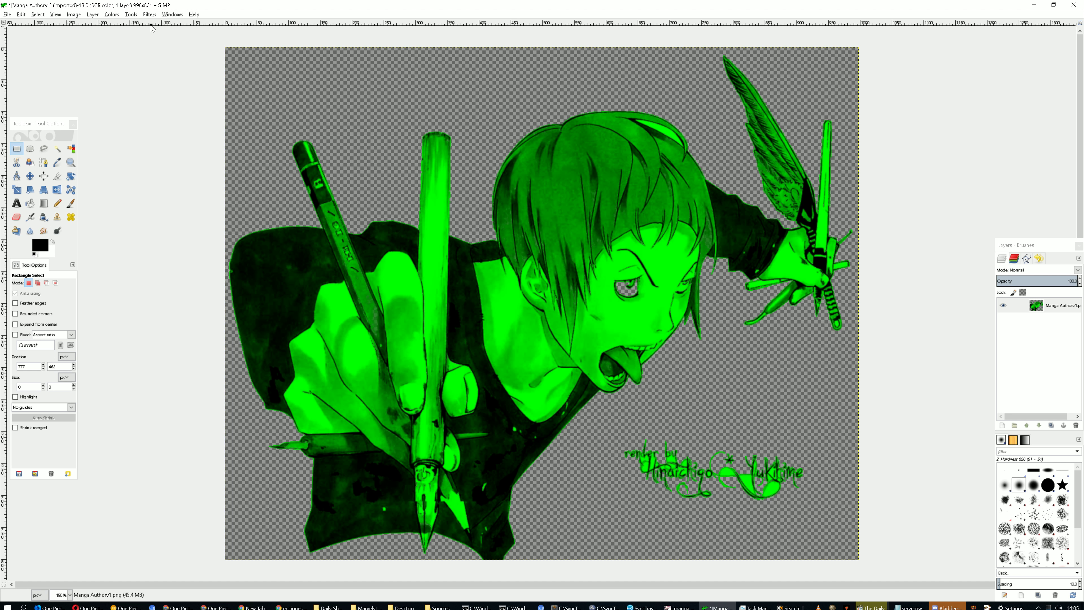
pyautogui.hotkey('ctrl', 'z')
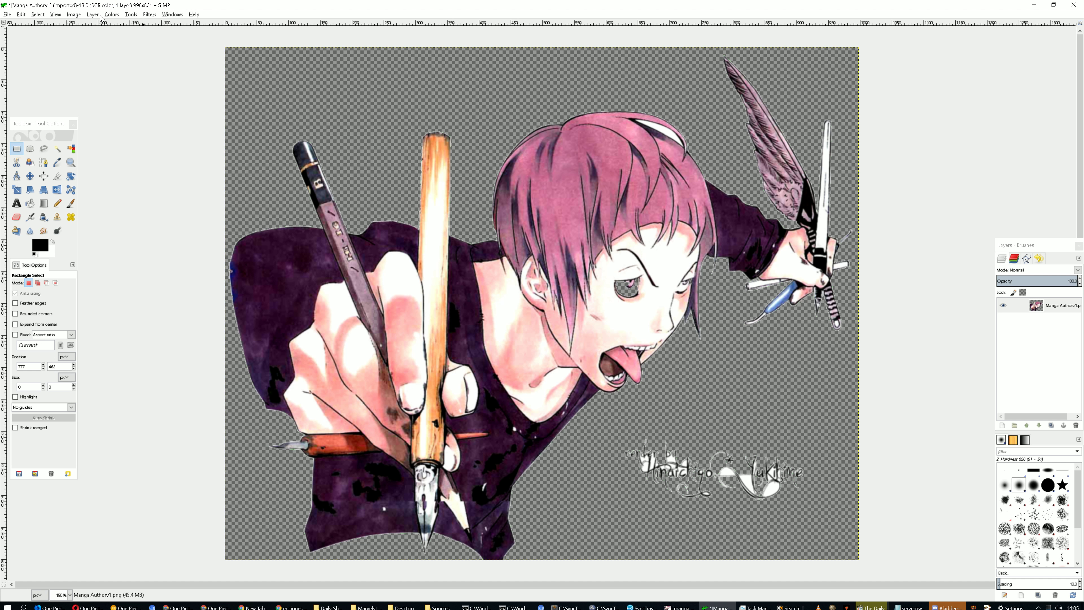
pyautogui.click(111, 15)
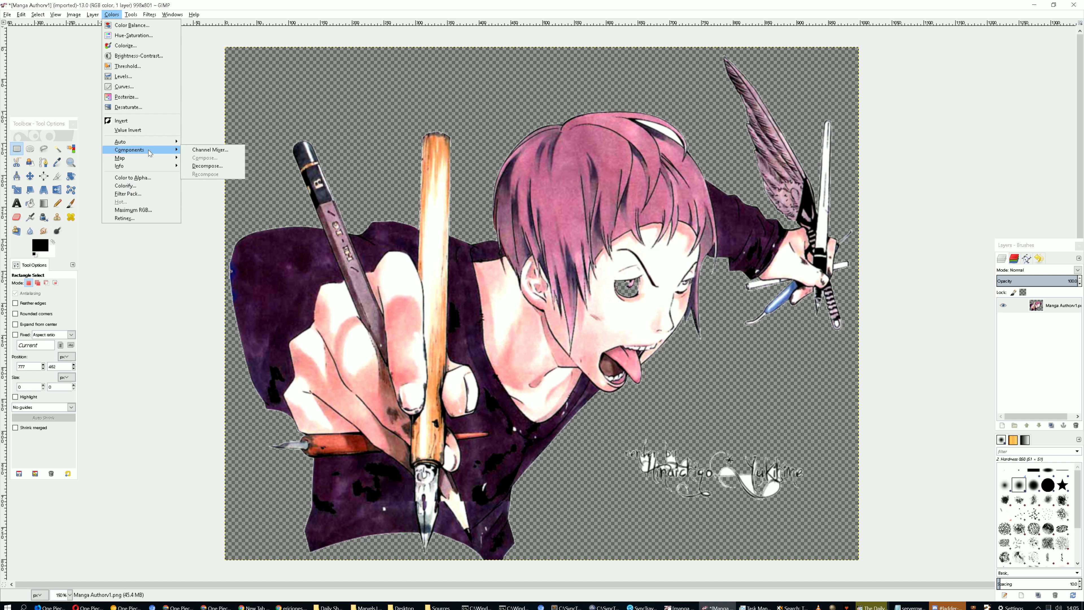
pyautogui.moveTo(150, 159)
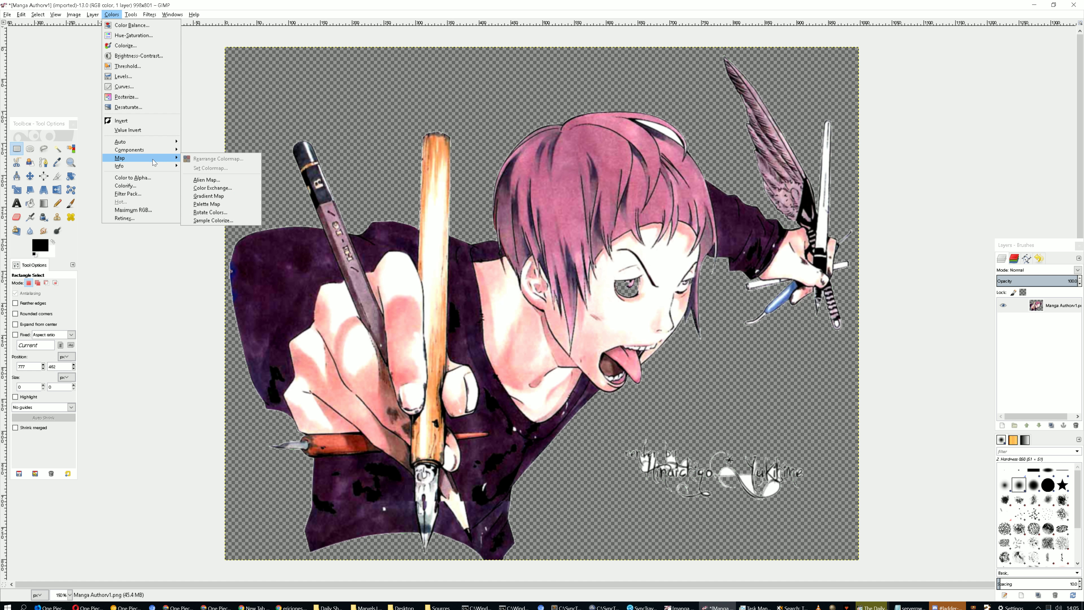
pyautogui.click(222, 193)
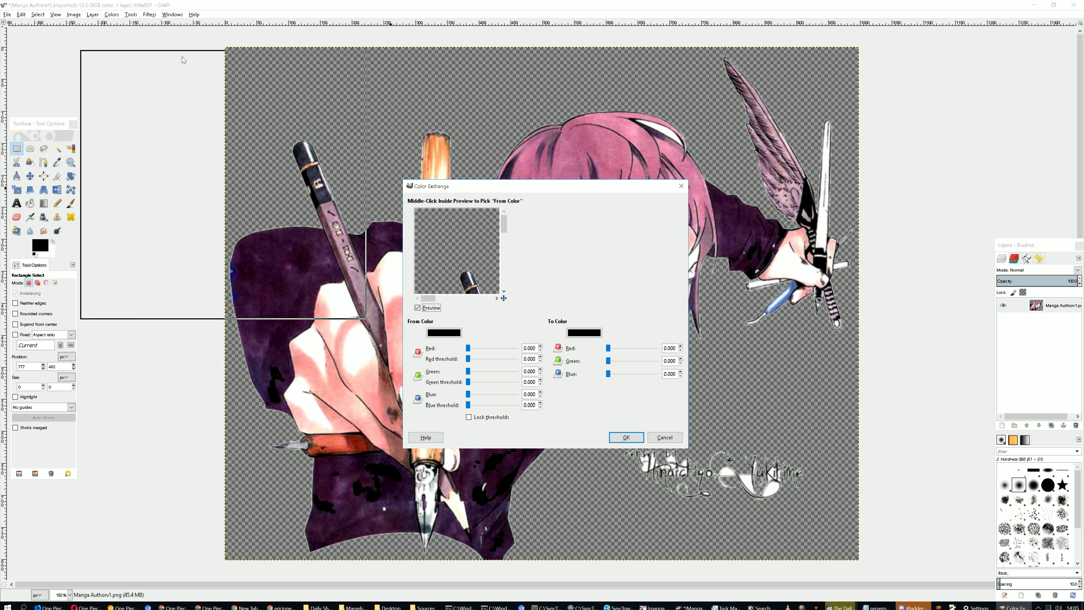
pyautogui.moveTo(183, 60); pyautogui.dragTo(169, 50)
pyautogui.moveTo(141, 142); pyautogui.dragTo(135, 122)
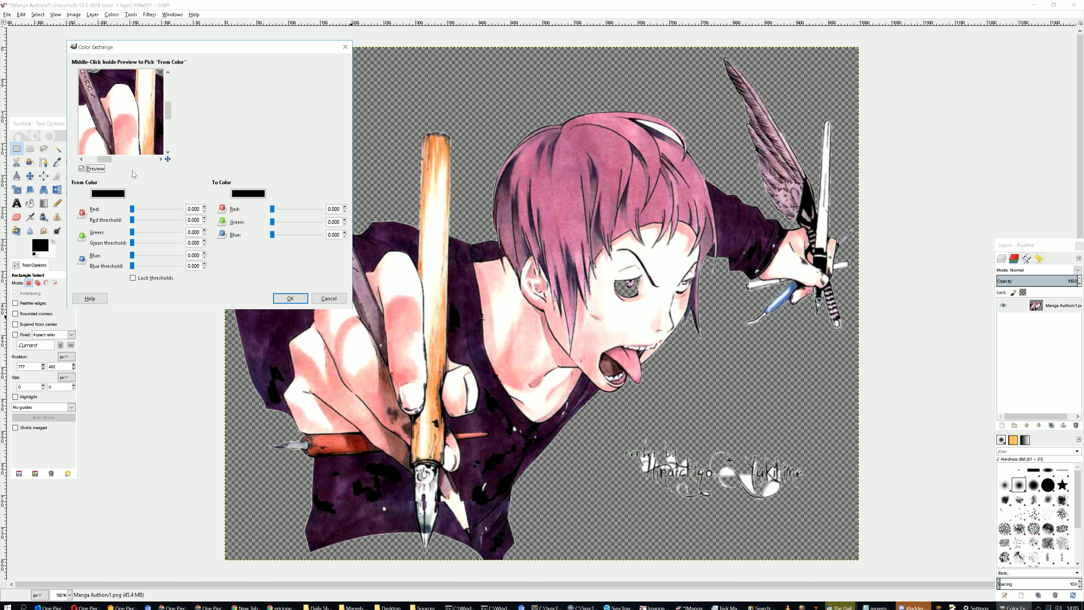
pyautogui.hscroll(2, 108, 158)
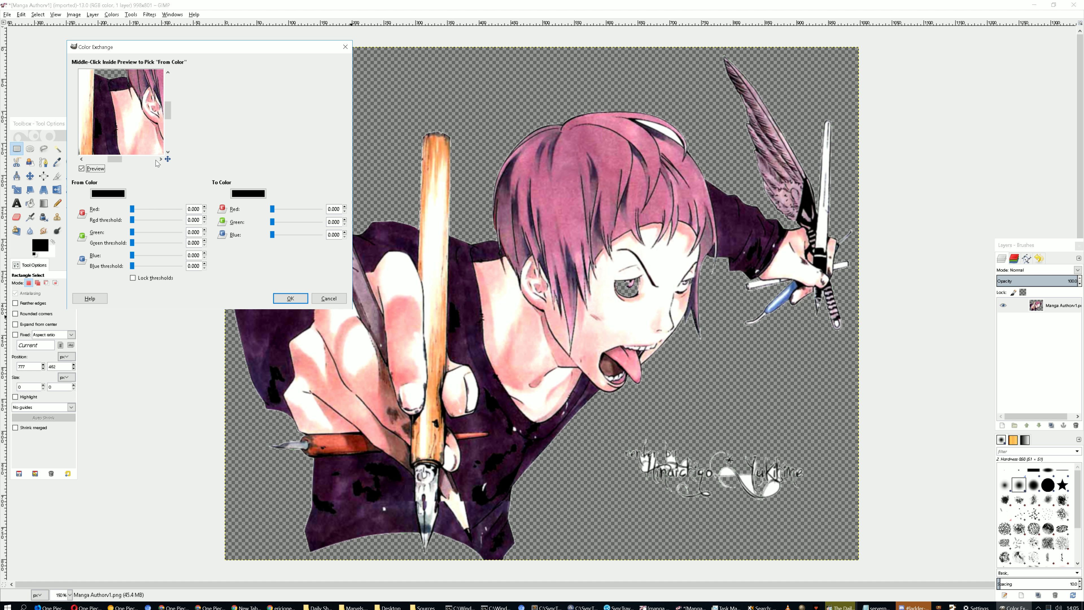
pyautogui.moveTo(168, 159)
pyautogui.mouseDown()
pyautogui.moveTo(177, 169)
pyautogui.moveTo(175, 156)
pyautogui.mouseUp()
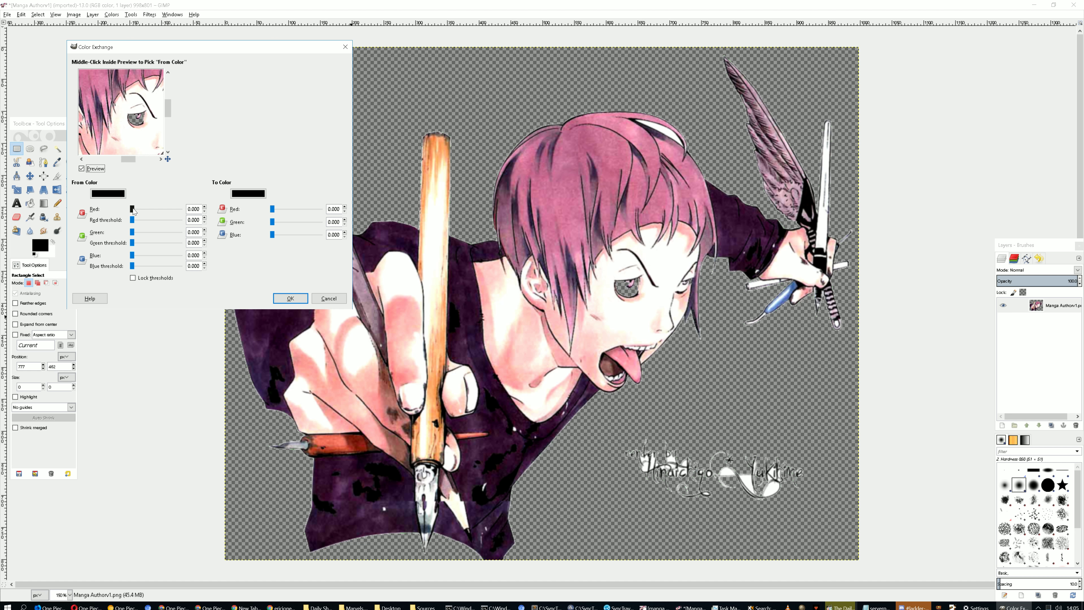
pyautogui.click(336, 298)
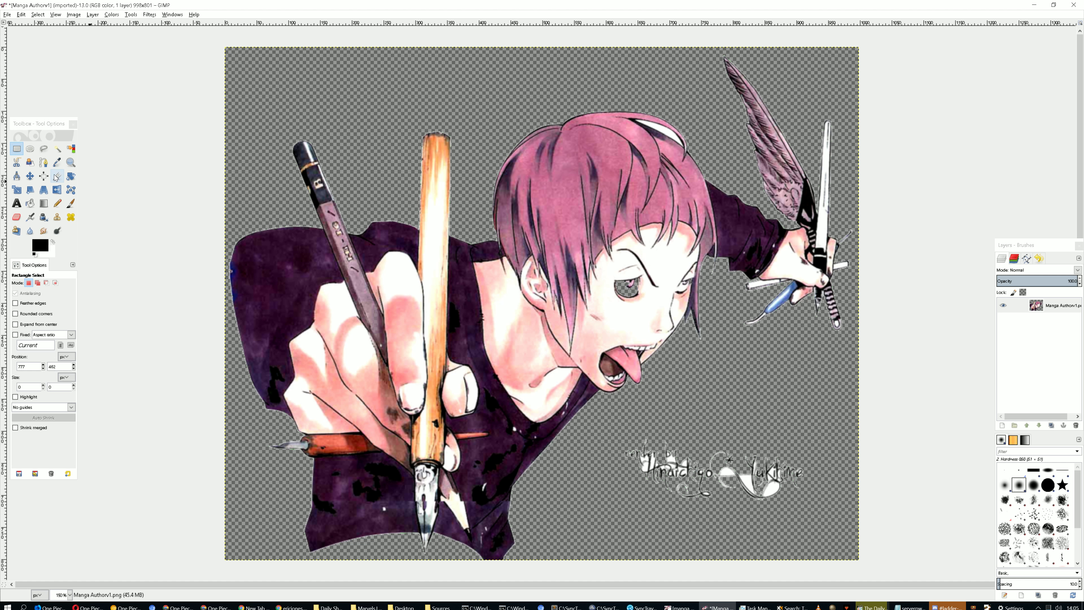
# Sample the pink of the hair as the foreground colour with the Color Picker and open its colour settings to select the HTML code
pyautogui.click(59, 163)
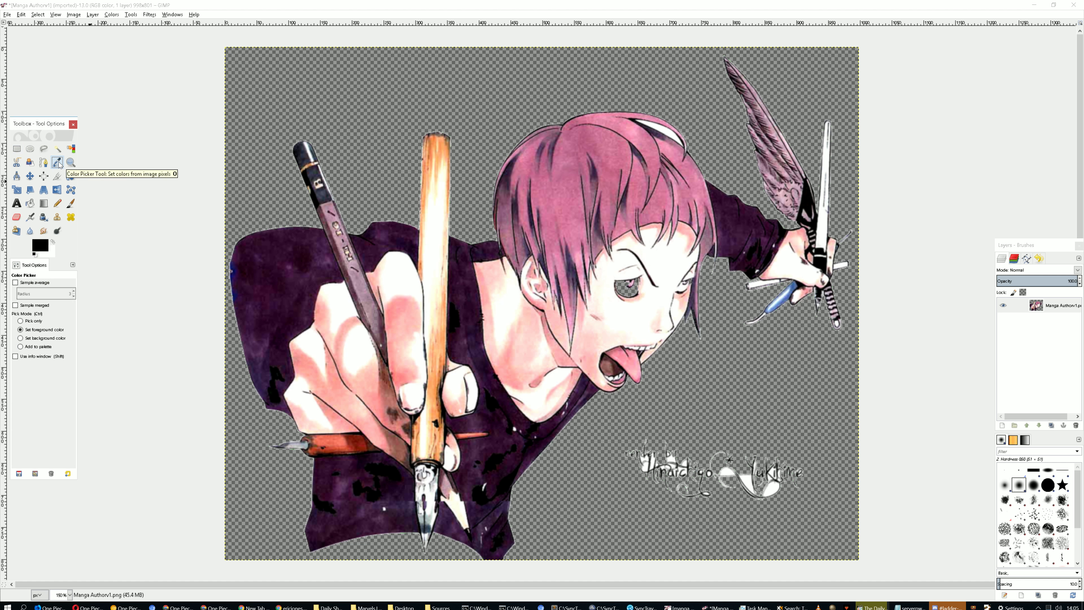
pyautogui.click(594, 175)
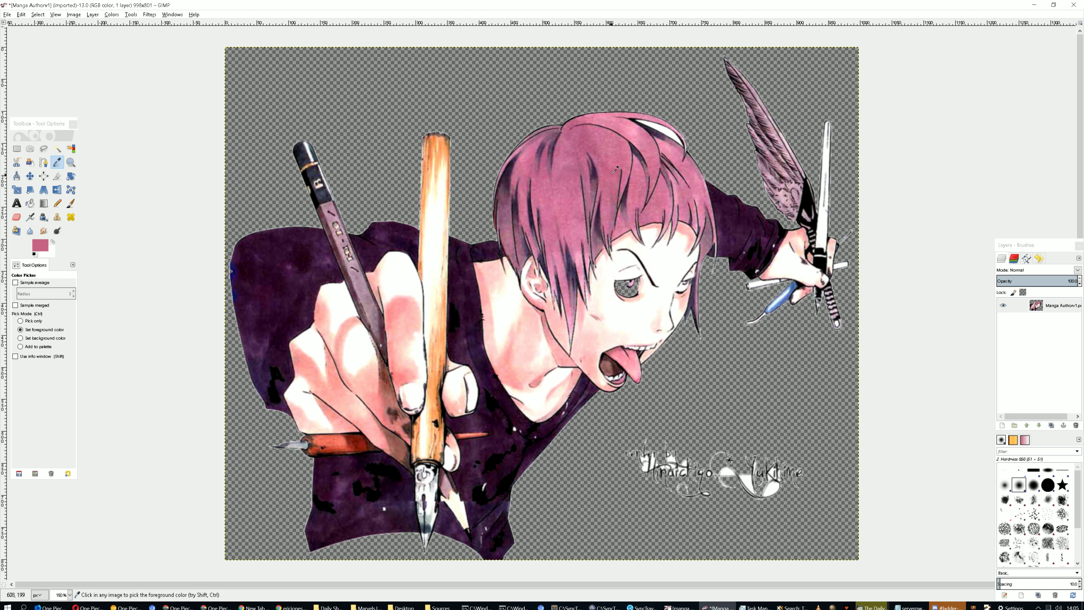
pyautogui.click(40, 245)
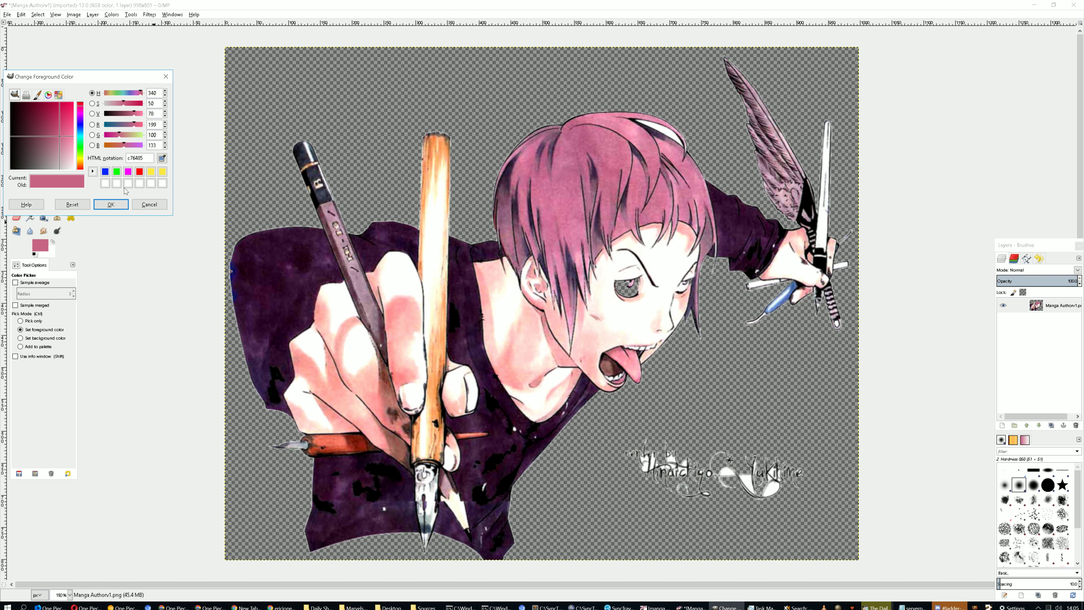
pyautogui.doubleClick(141, 158)
pyautogui.click(110, 205)
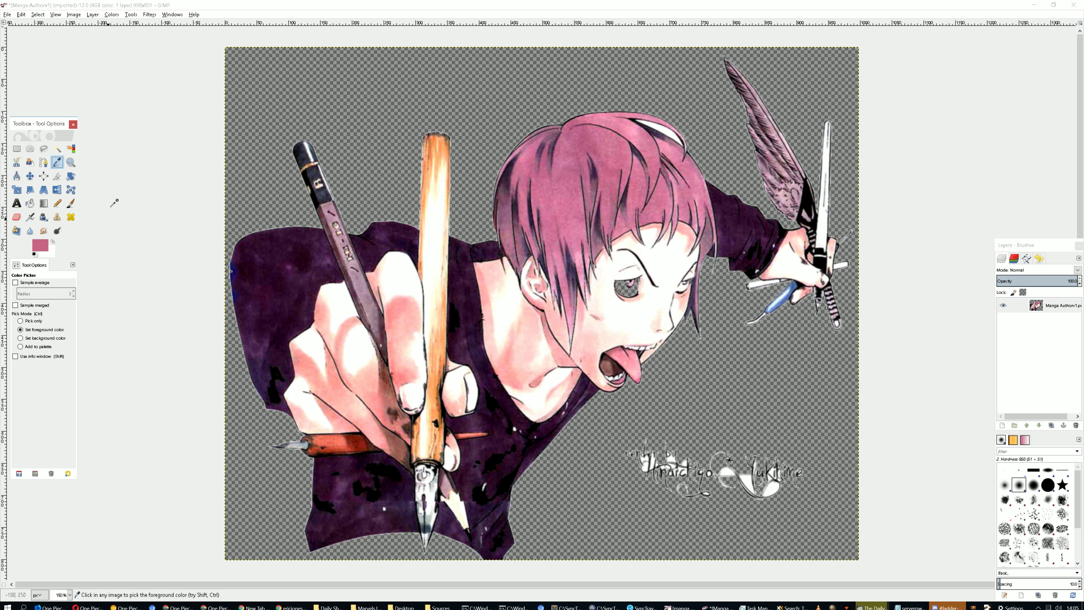
# Set up a Color Exchange from the sampled hair pink c76485 to pure green, with green at 1.000
pyautogui.click(112, 14)
pyautogui.moveTo(173, 158)
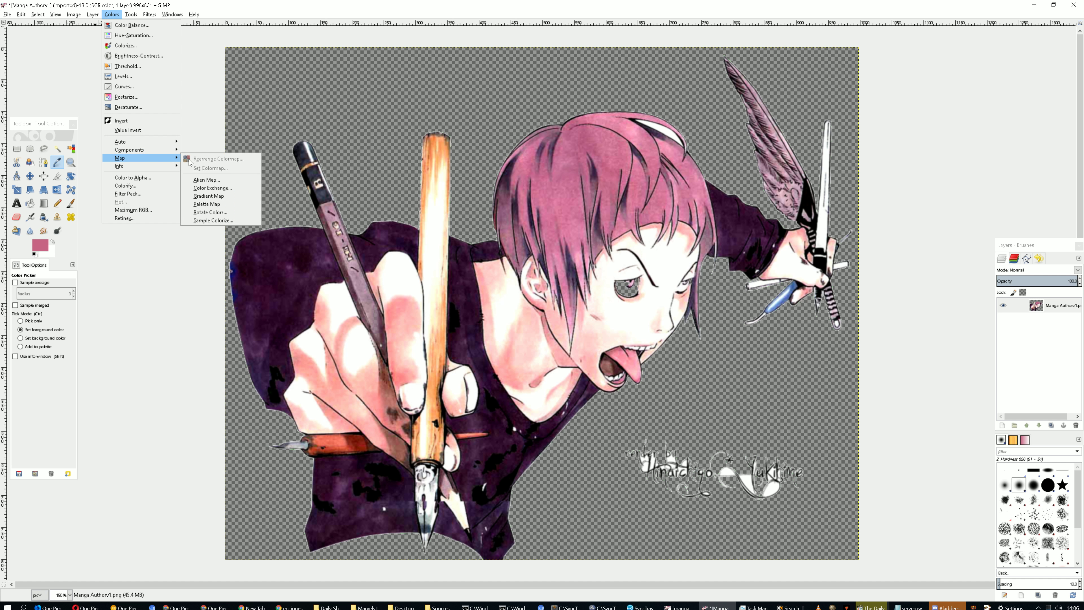
pyautogui.click(213, 188)
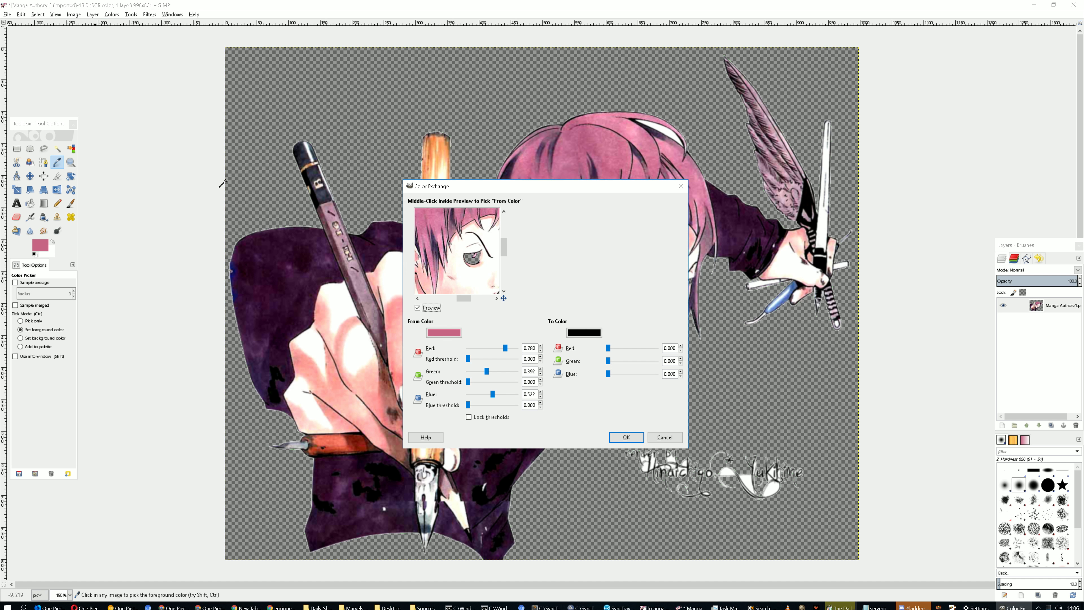
pyautogui.moveTo(571, 192); pyautogui.dragTo(212, 64)
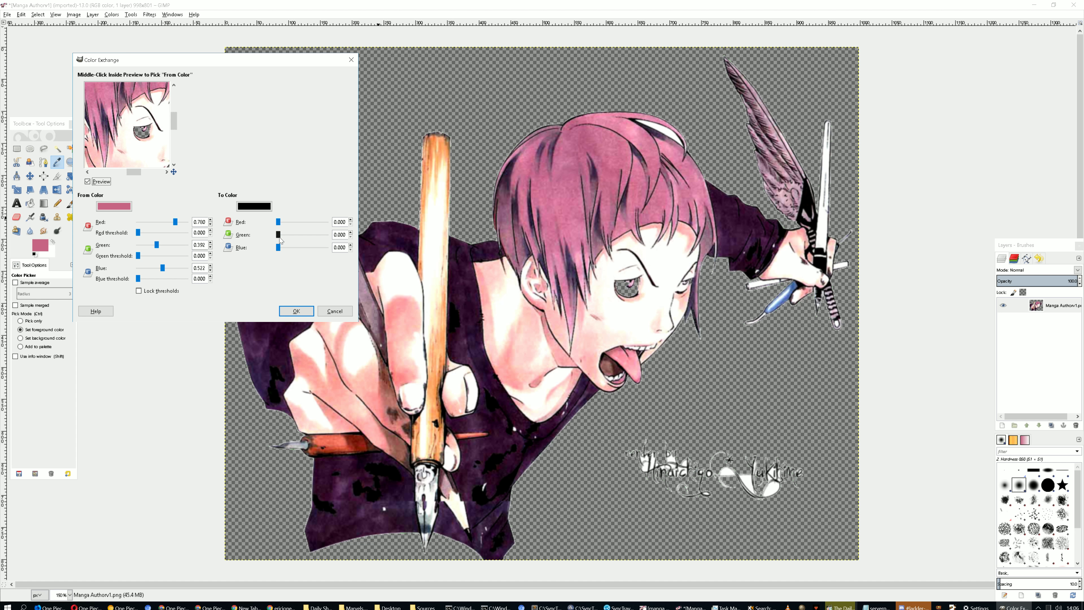
pyautogui.moveTo(278, 234); pyautogui.dragTo(399, 234)
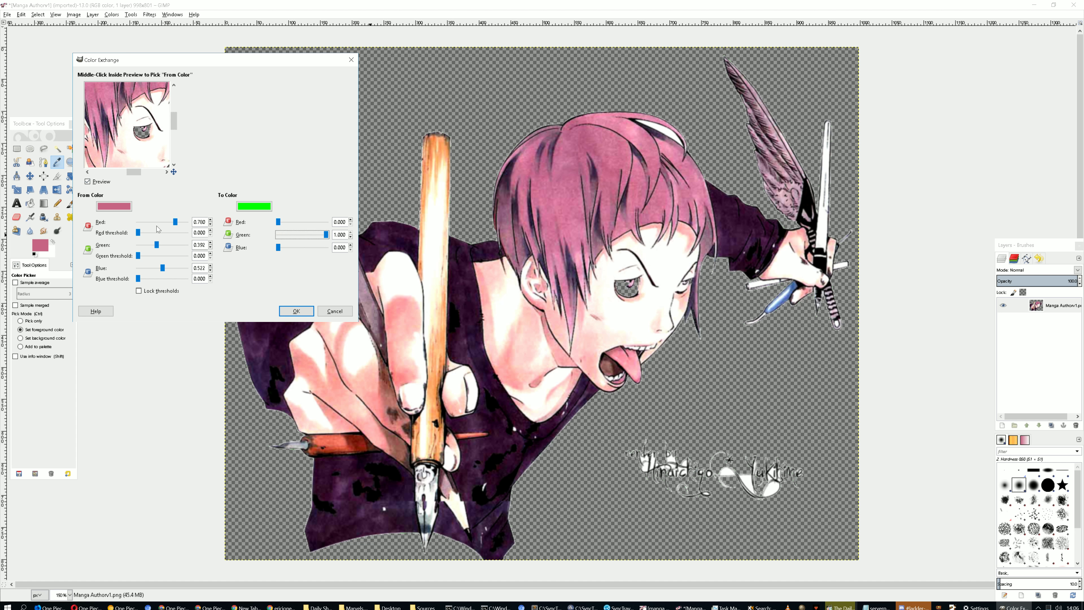
pyautogui.click(115, 211)
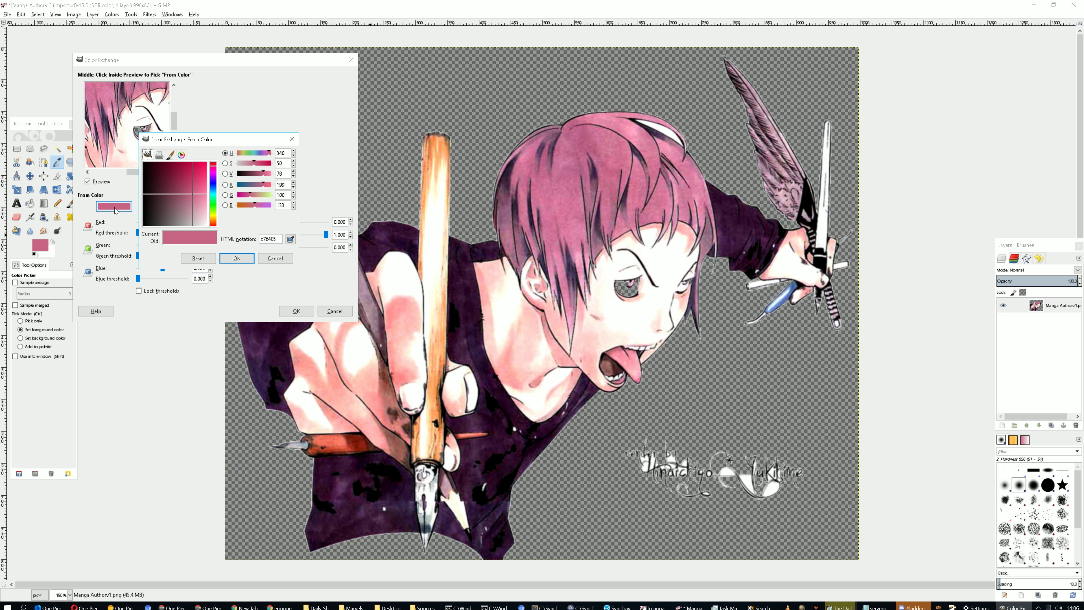
pyautogui.click(279, 238)
pyautogui.click(233, 258)
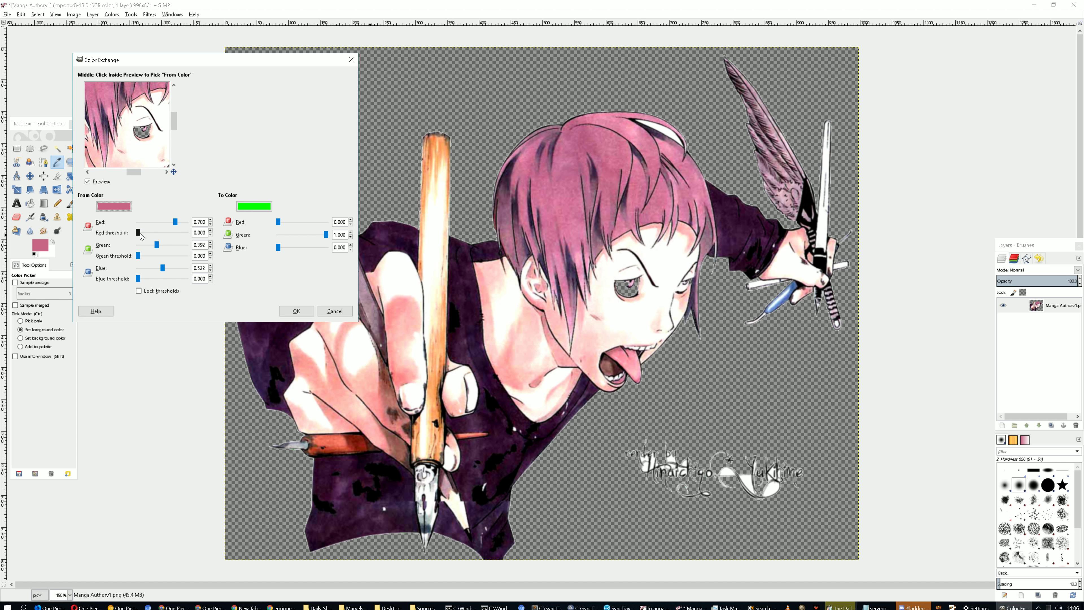
# Set the red, green and blue thresholds to 0.407, 0.600 and 0.363 and the source blue to 0.513, apply the exchange, and undo it
pyautogui.moveTo(141, 233)
pyautogui.mouseDown()
pyautogui.moveTo(165, 229)
pyautogui.moveTo(138, 232)
pyautogui.mouseUp()
pyautogui.moveTo(138, 232); pyautogui.dragTo(142, 278)
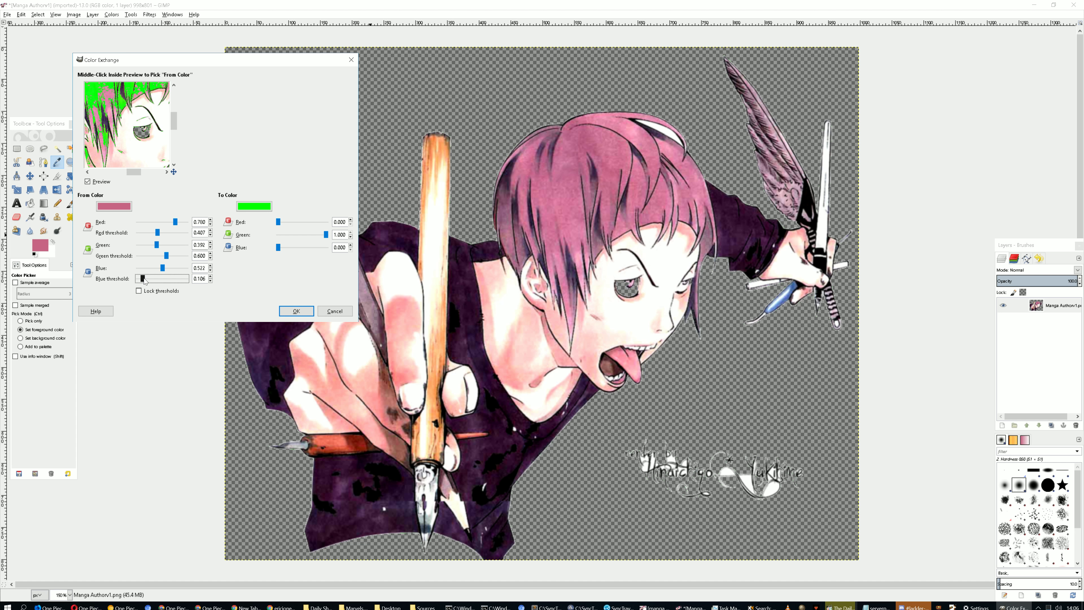
pyautogui.moveTo(145, 280)
pyautogui.mouseDown()
pyautogui.moveTo(162, 269)
pyautogui.moveTo(155, 281)
pyautogui.mouseUp()
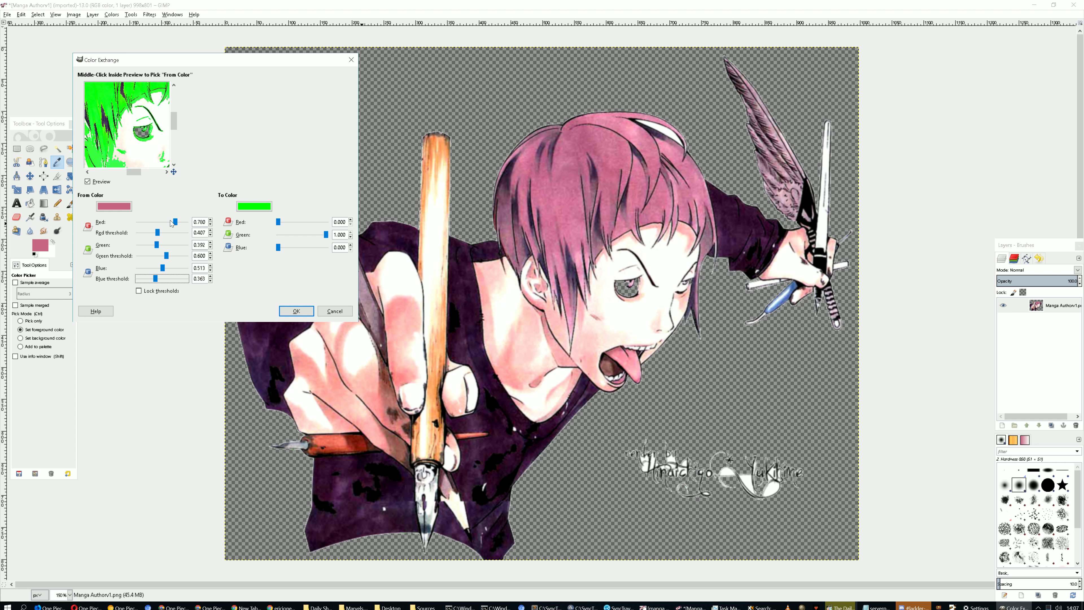
pyautogui.click(296, 311)
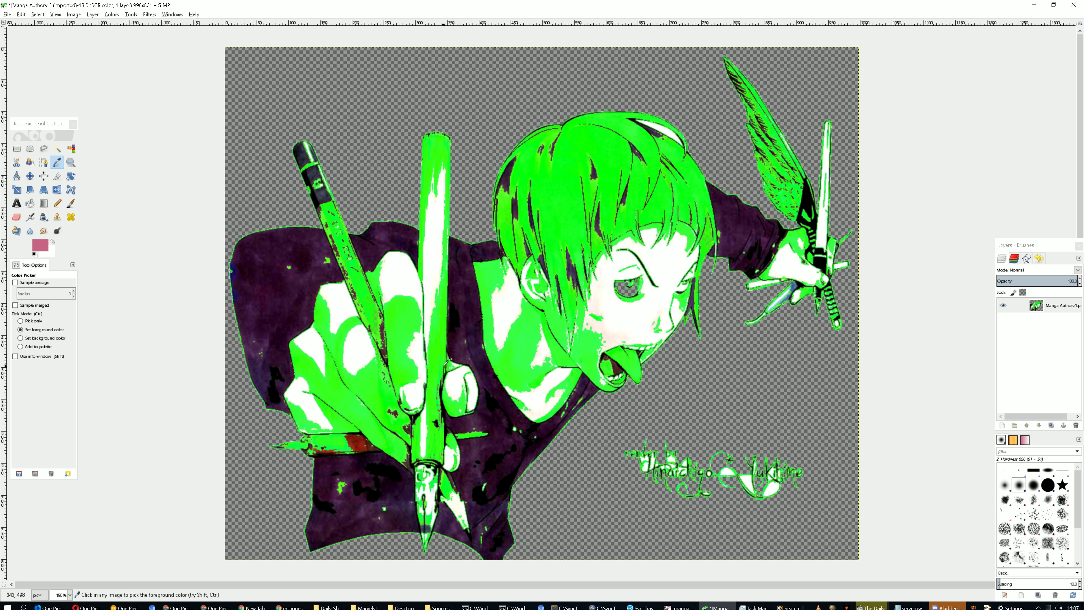
pyautogui.hotkey('ctrl', 'z')
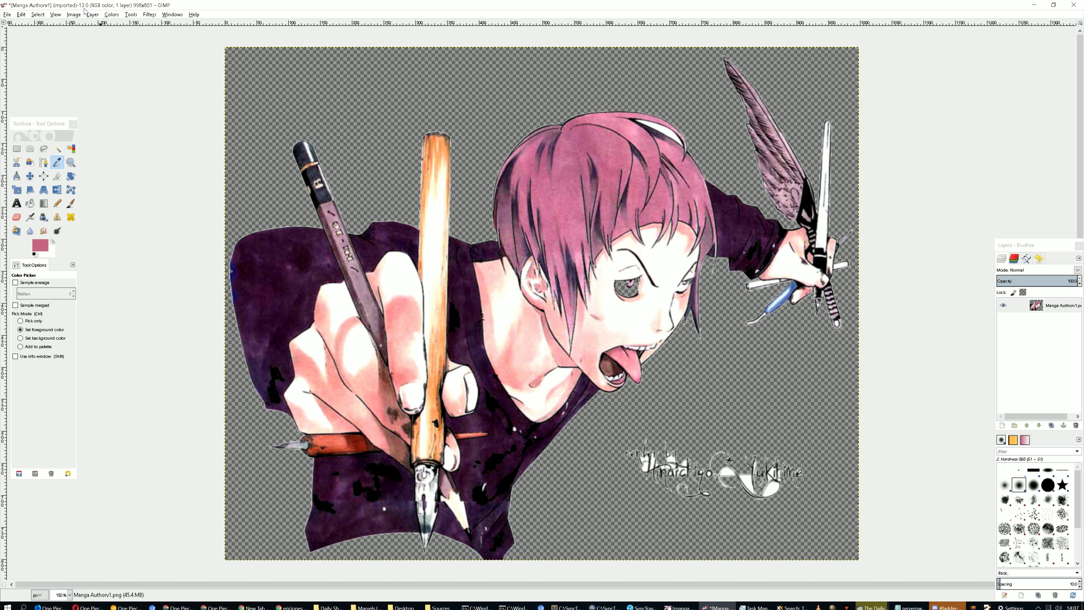
# Try Color Balance on the midtones with cyan-red at 1, magenta-green at -49 and yellow-blue at -69, and cancel it
pyautogui.click(97, 15)
pyautogui.moveTo(112, 15)
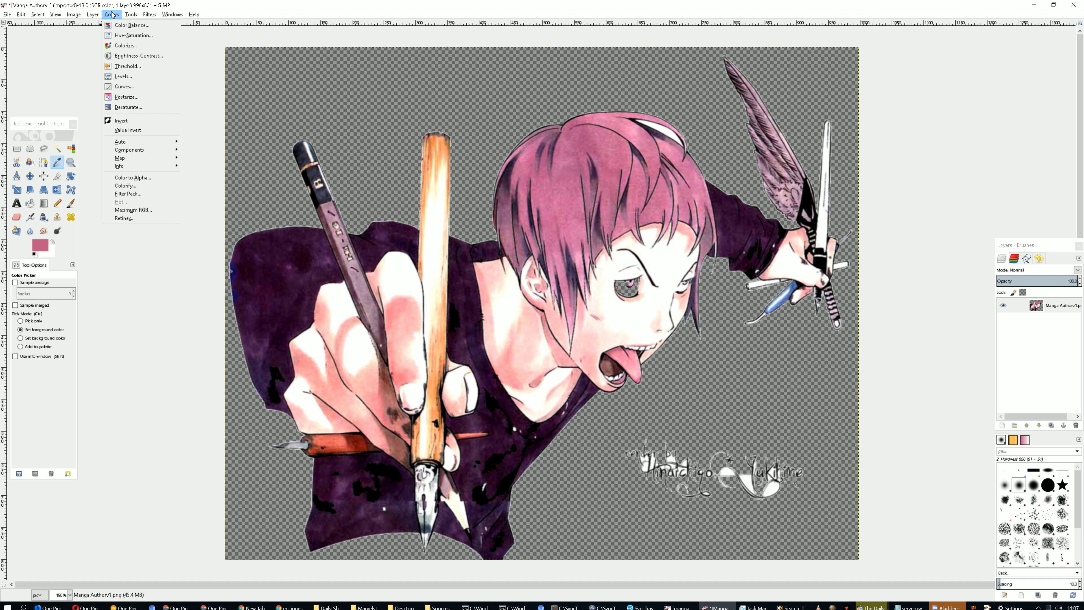
pyautogui.click(132, 25)
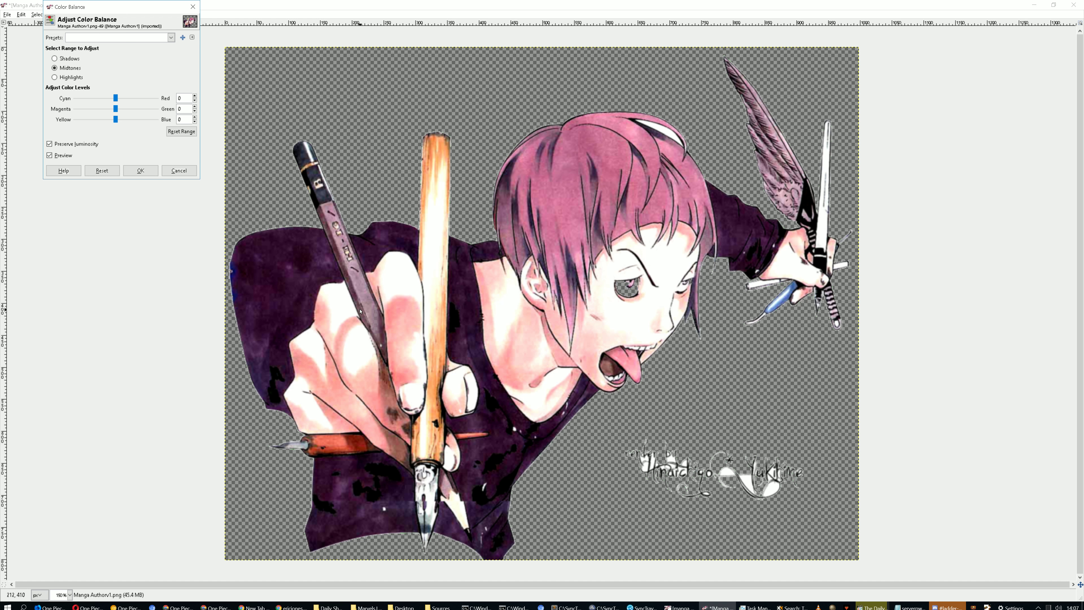
pyautogui.moveTo(116, 98); pyautogui.dragTo(89, 136)
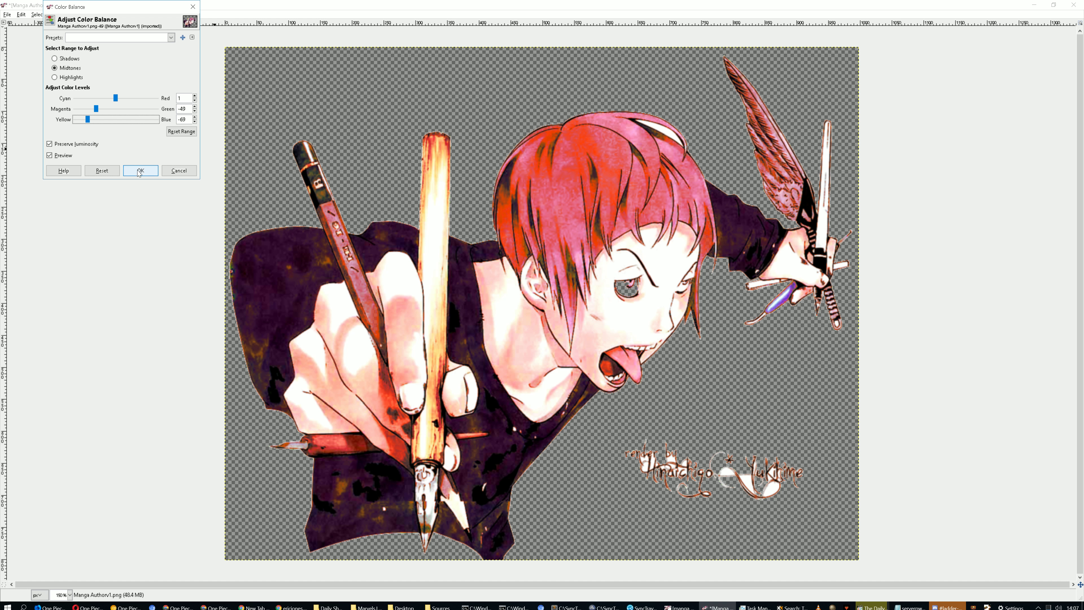
pyautogui.click(176, 175)
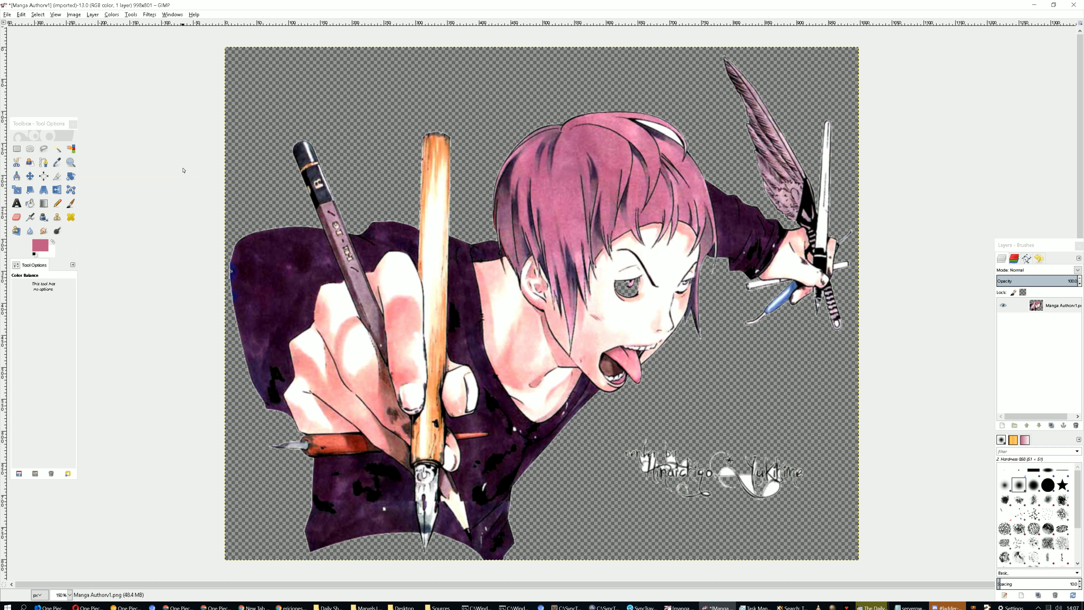
# Try Hue-Saturation on the magenta range with a hue of 180 and an overlap of 97, and cancel it
pyautogui.click(112, 14)
pyautogui.click(132, 37)
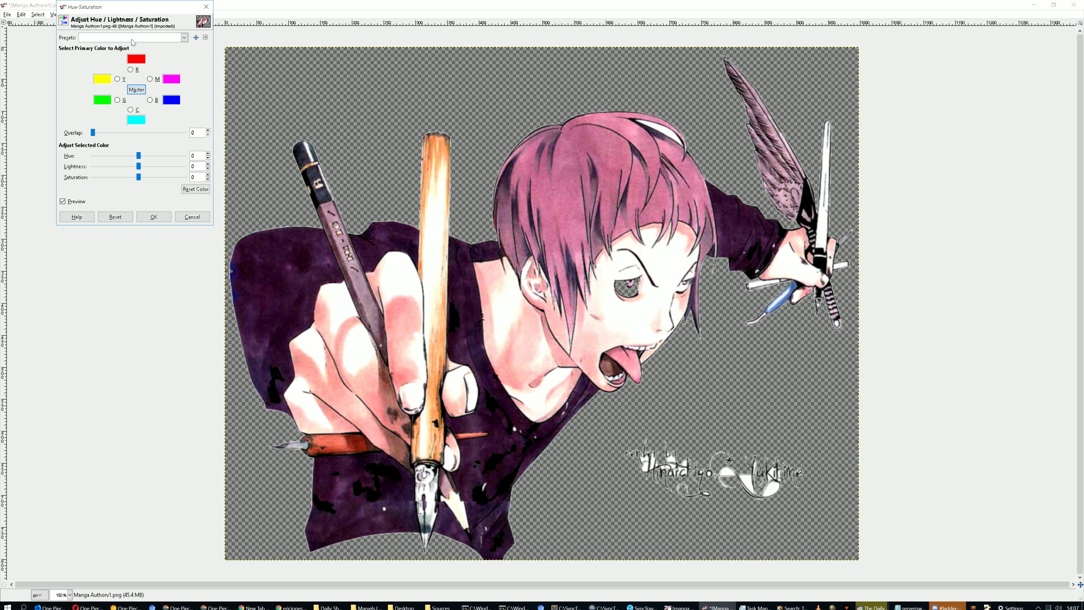
pyautogui.click(154, 80)
pyautogui.moveTo(140, 155); pyautogui.dragTo(187, 155)
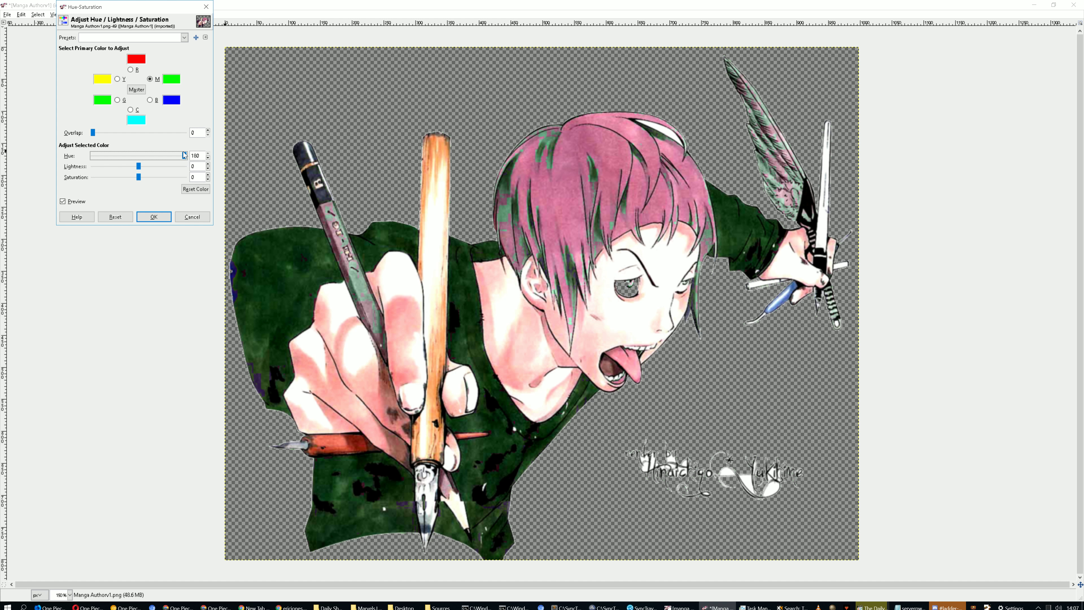
pyautogui.moveTo(93, 133); pyautogui.dragTo(182, 140)
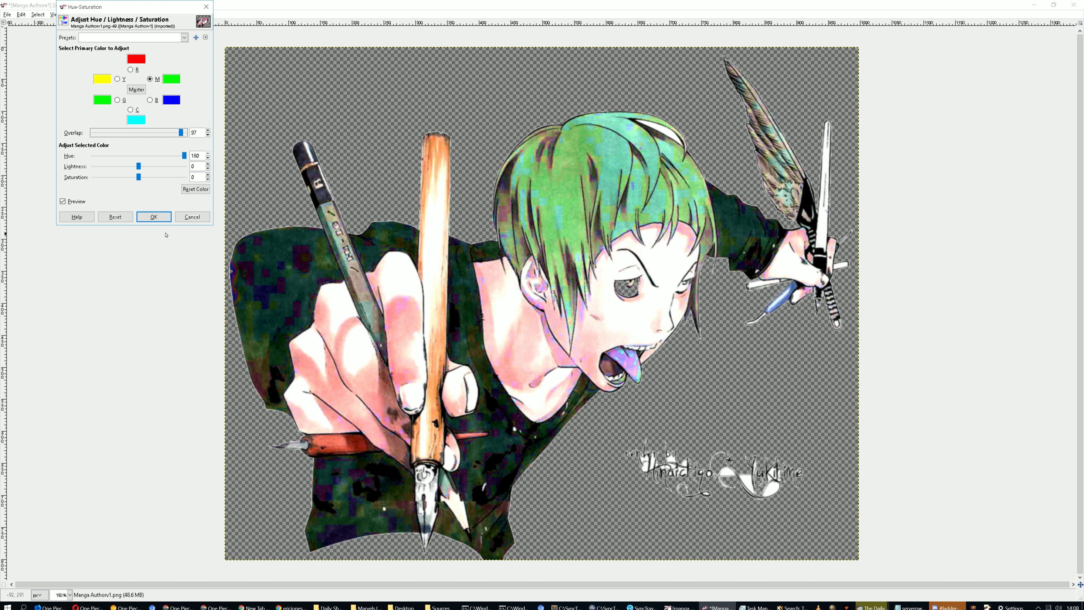
pyautogui.press('Escape')
# Try Brightness-Contrast with contrast at 127, and with brightness at -71 and contrast at 62, and cancel it
pyautogui.click(111, 14)
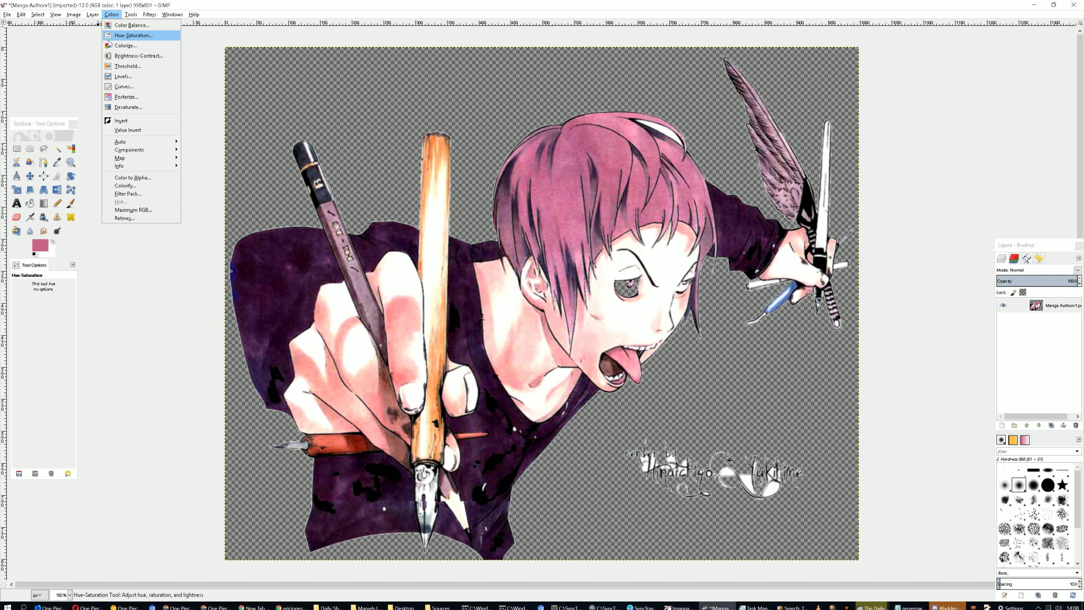
pyautogui.click(146, 58)
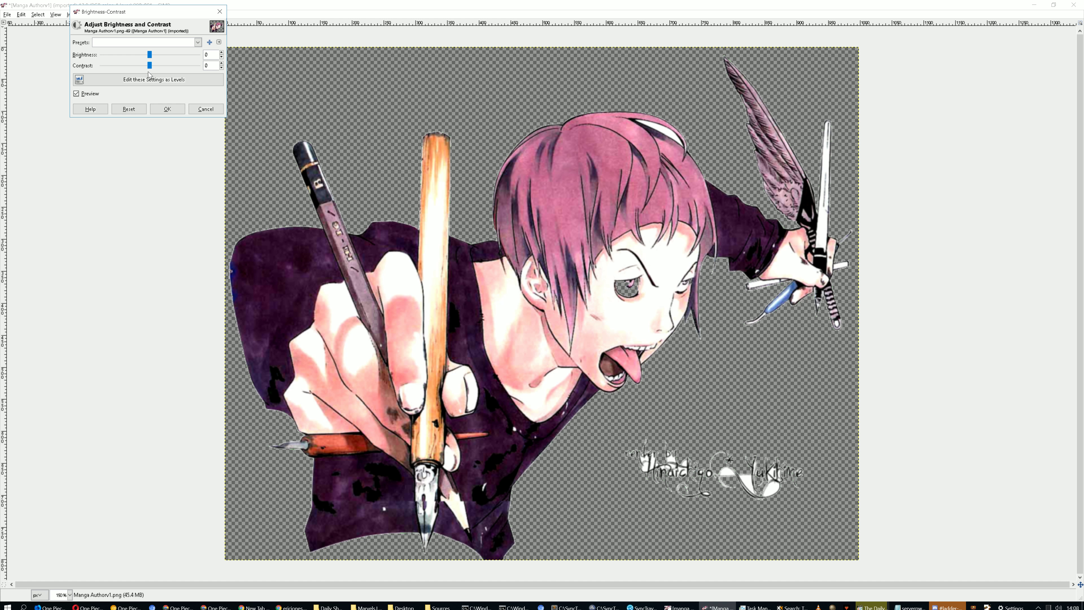
pyautogui.moveTo(150, 68); pyautogui.dragTo(179, 65)
pyautogui.moveTo(195, 63); pyautogui.dragTo(208, 62)
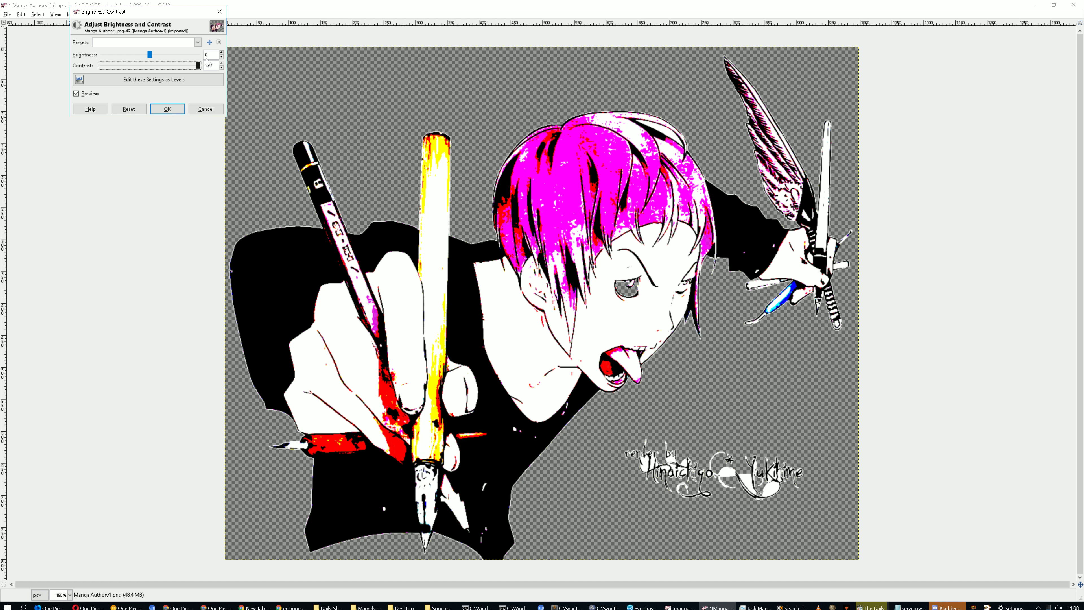
pyautogui.click(148, 64)
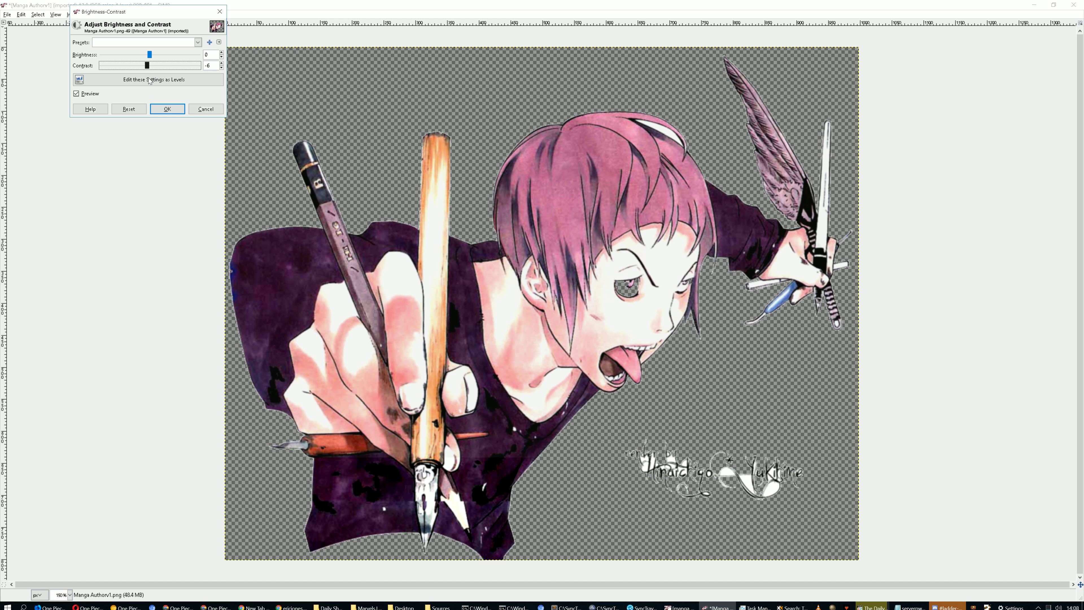
pyautogui.moveTo(150, 80); pyautogui.dragTo(174, 70)
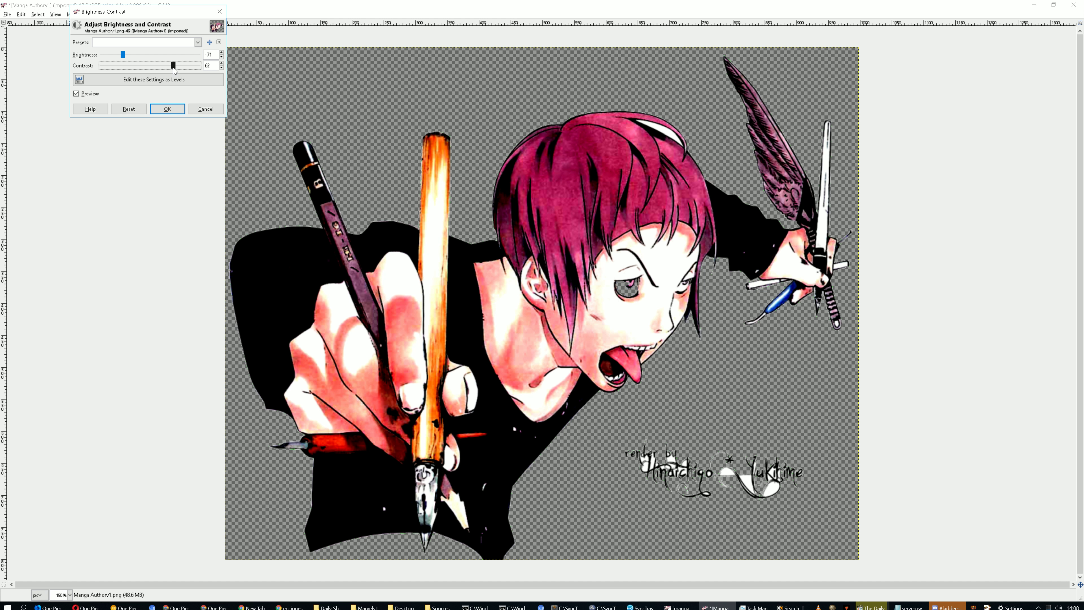
pyautogui.click(201, 109)
pyautogui.click(112, 15)
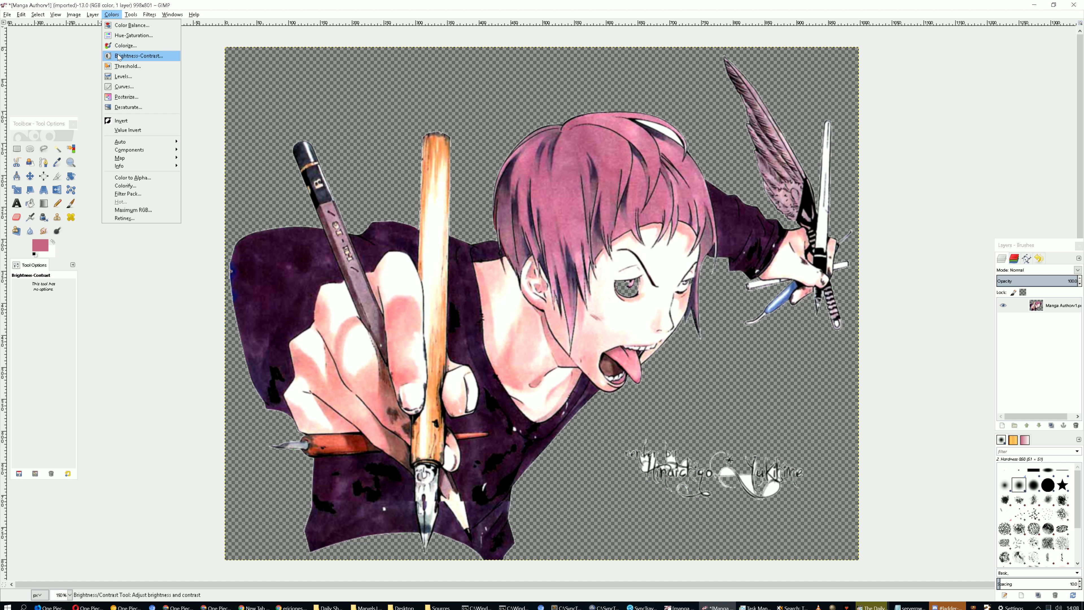
pyautogui.click(123, 77)
pyautogui.click(197, 7)
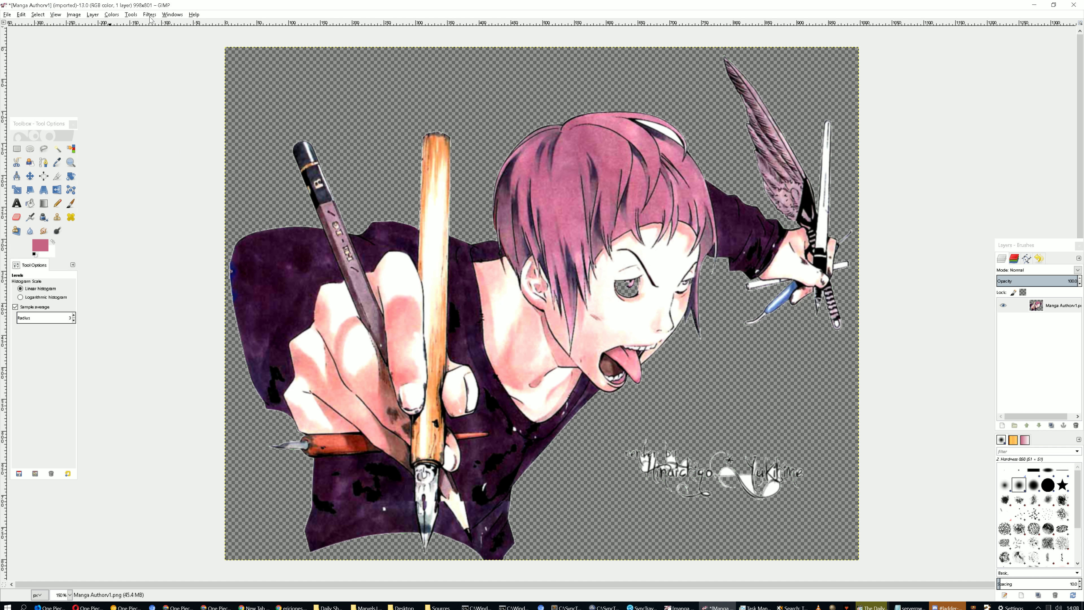
# Try Posterize on the manga author image with 16, 9 and 21 levels, and cancel it
pyautogui.click(112, 14)
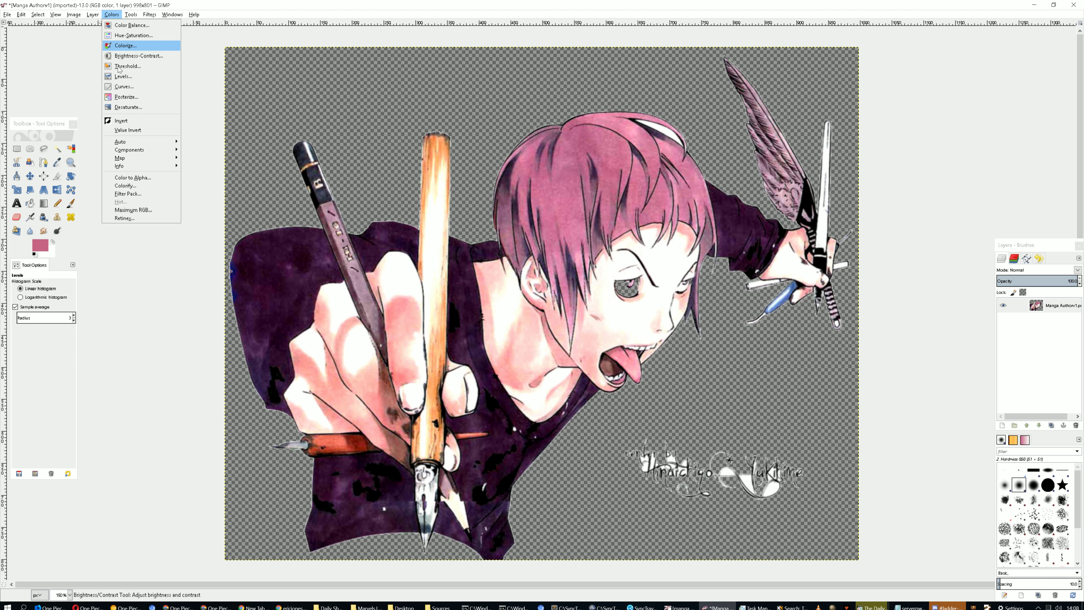
pyautogui.click(128, 97)
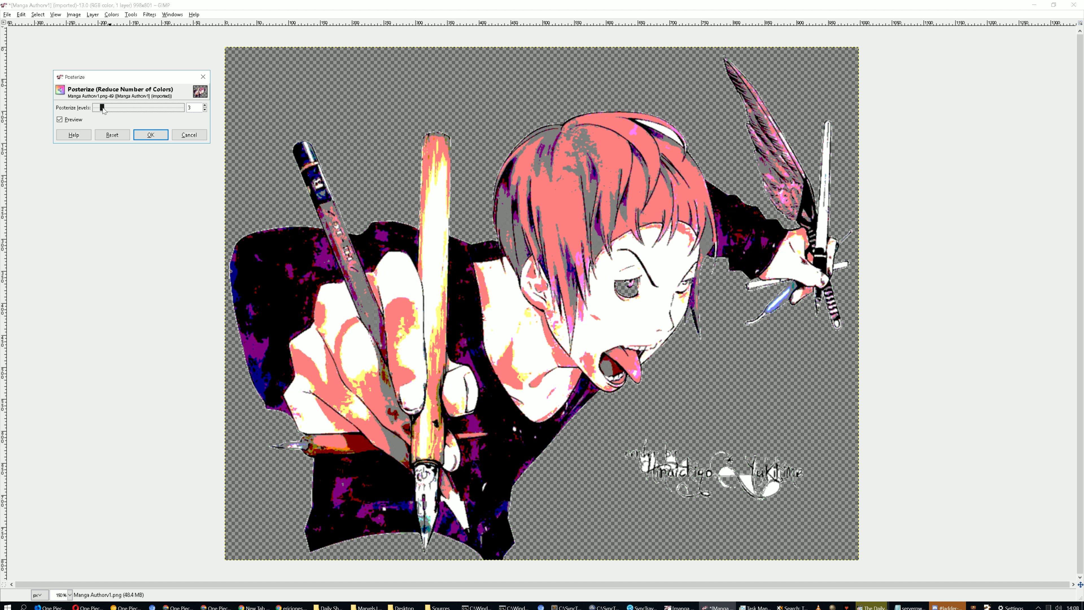
pyautogui.moveTo(103, 110); pyautogui.dragTo(128, 111)
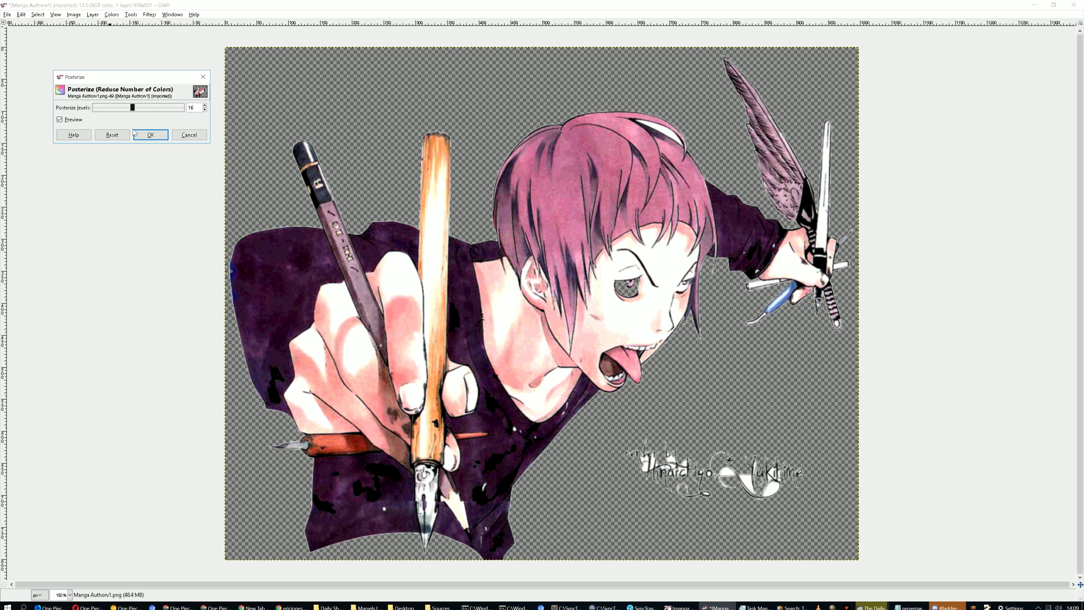
pyautogui.moveTo(134, 129); pyautogui.dragTo(124, 136)
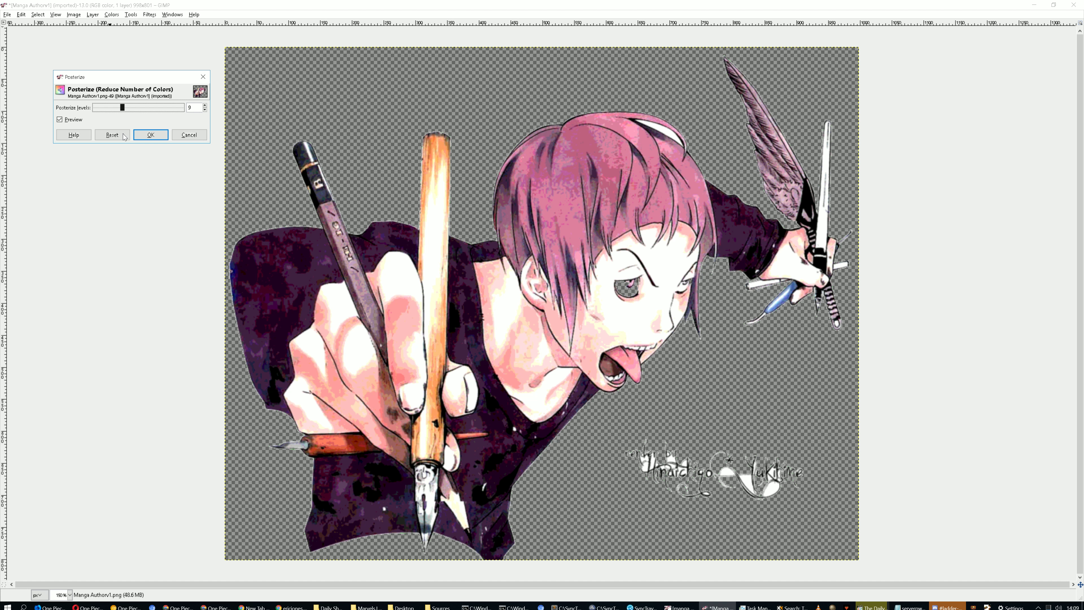
pyautogui.moveTo(124, 136); pyautogui.dragTo(136, 110)
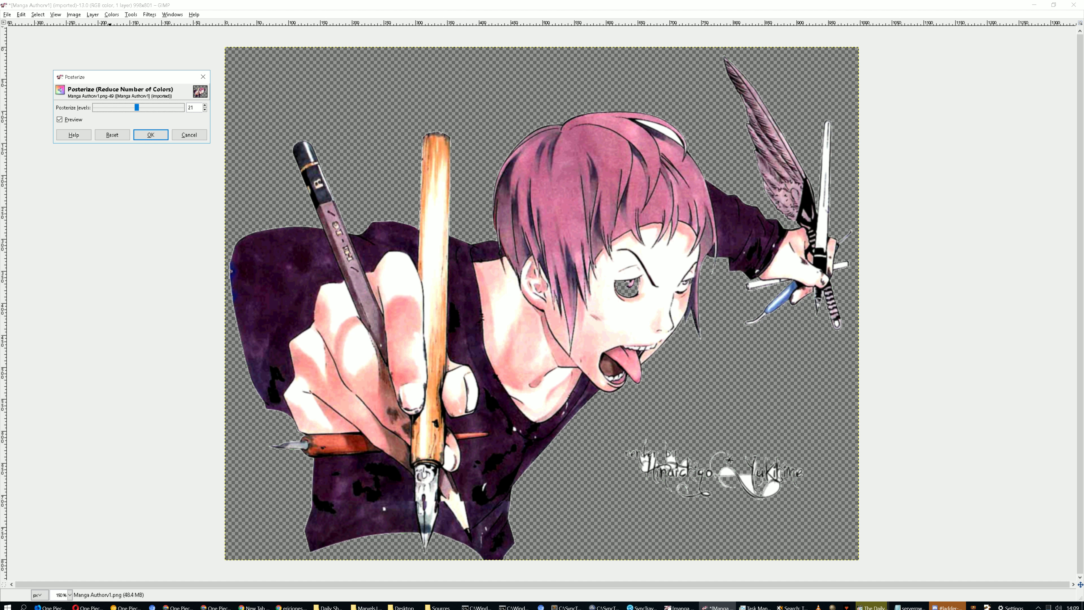
pyautogui.click(189, 134)
# Try Desaturate with the shade of gray based on luminosity and on average, and cancel it
pyautogui.click(112, 14)
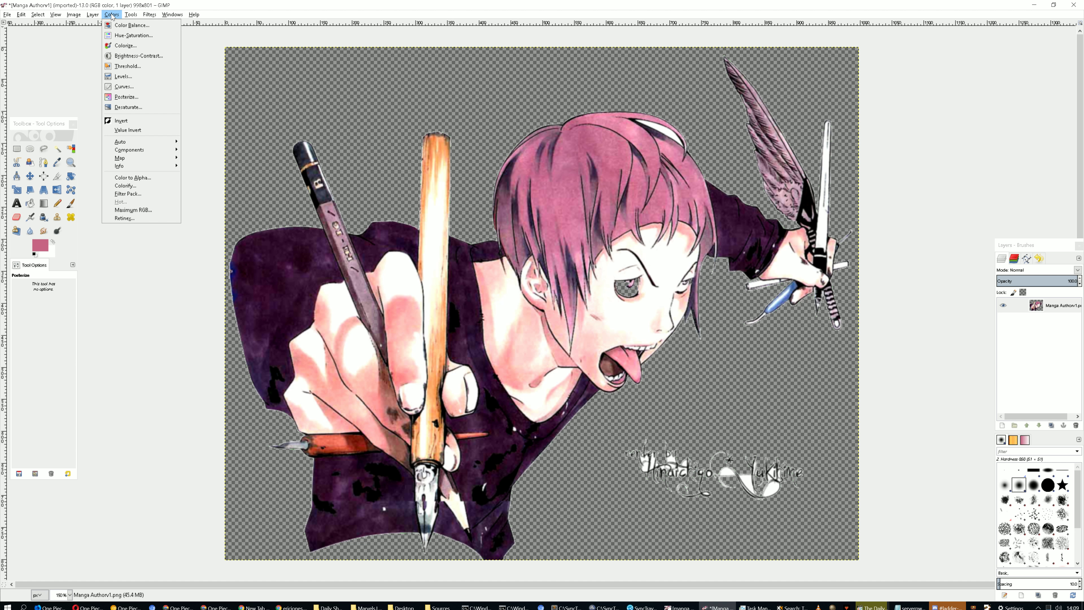
pyautogui.click(147, 108)
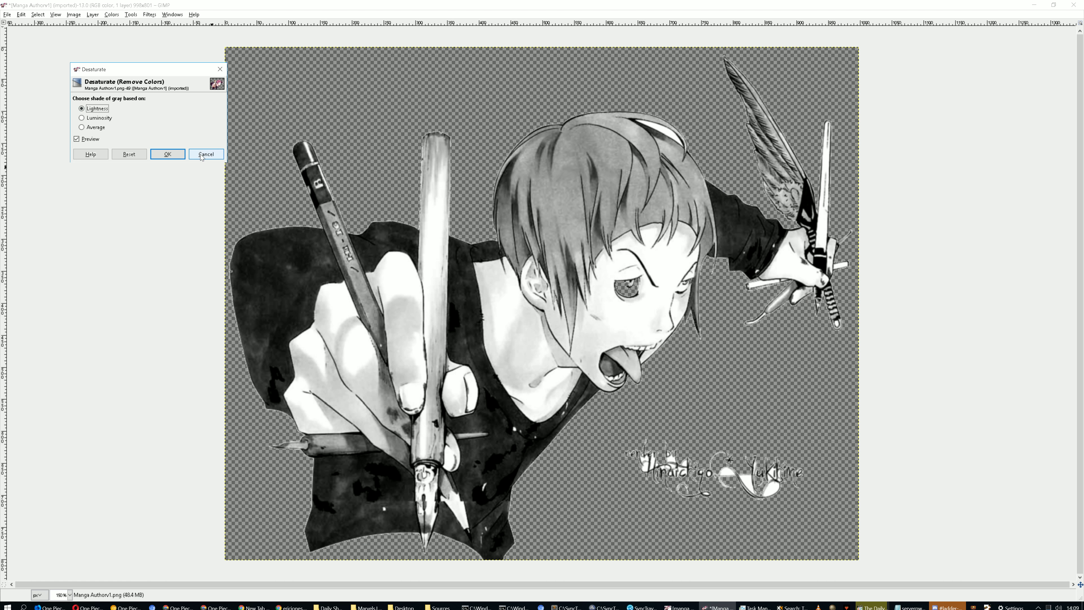
pyautogui.click(106, 119)
pyautogui.click(102, 127)
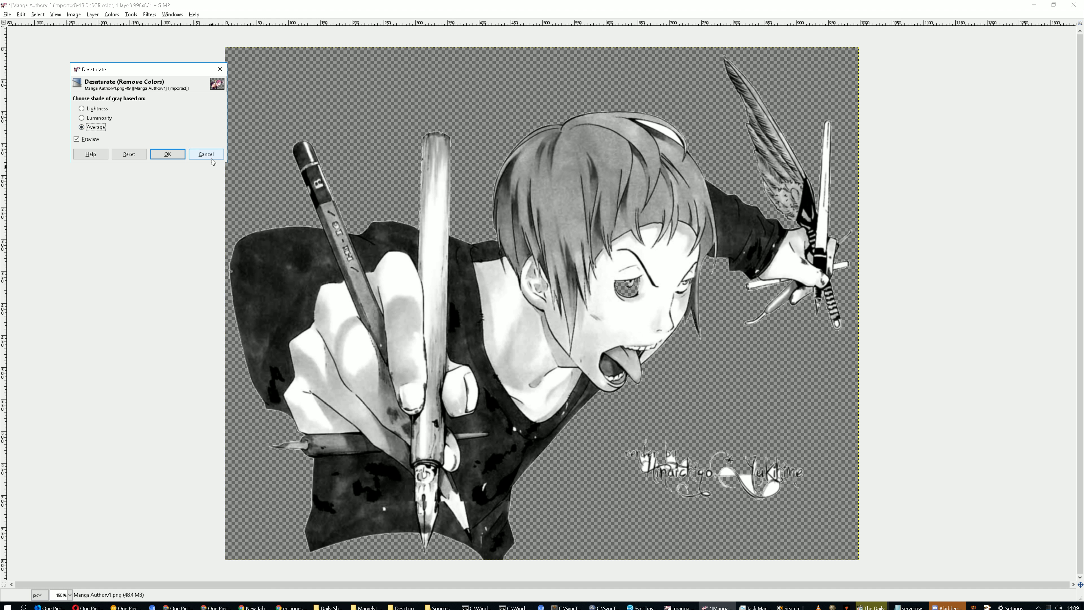
pyautogui.click(206, 154)
# Invert the colours of the manga author image and invert them back
pyautogui.click(112, 15)
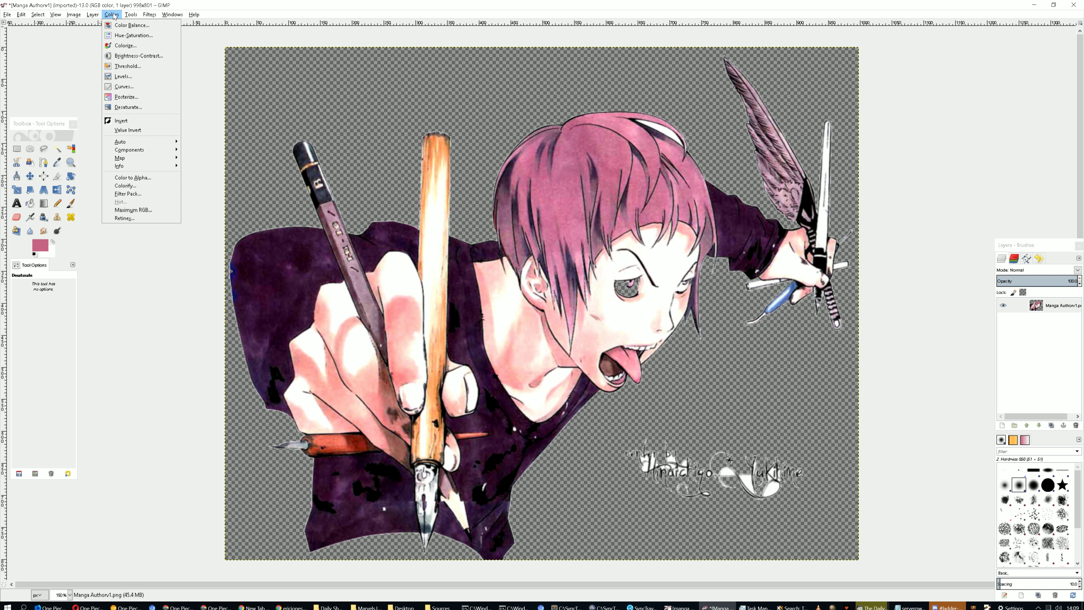
pyautogui.click(143, 124)
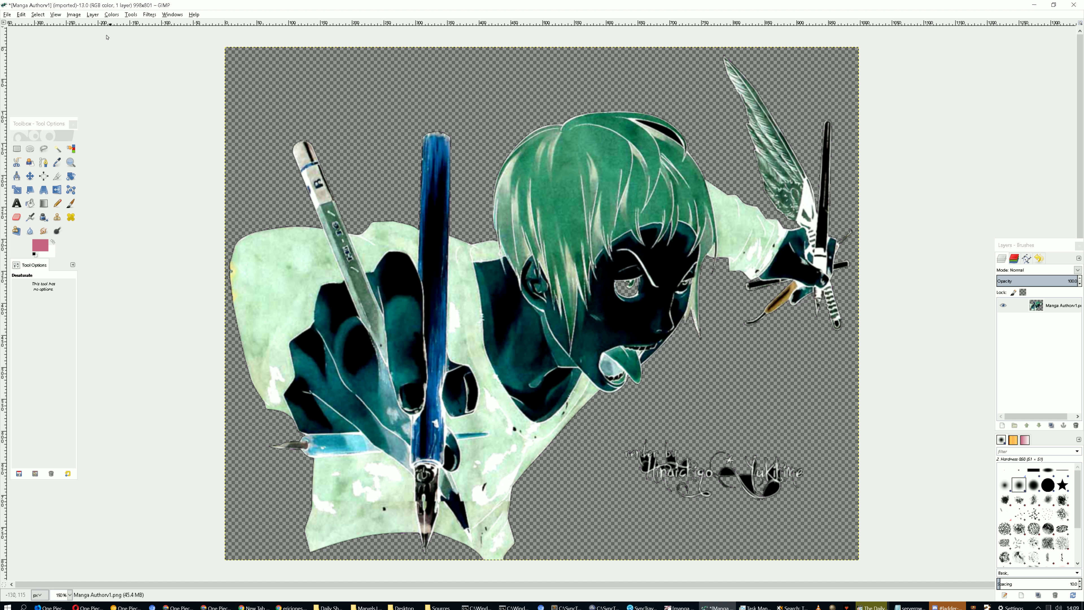
pyautogui.click(110, 14)
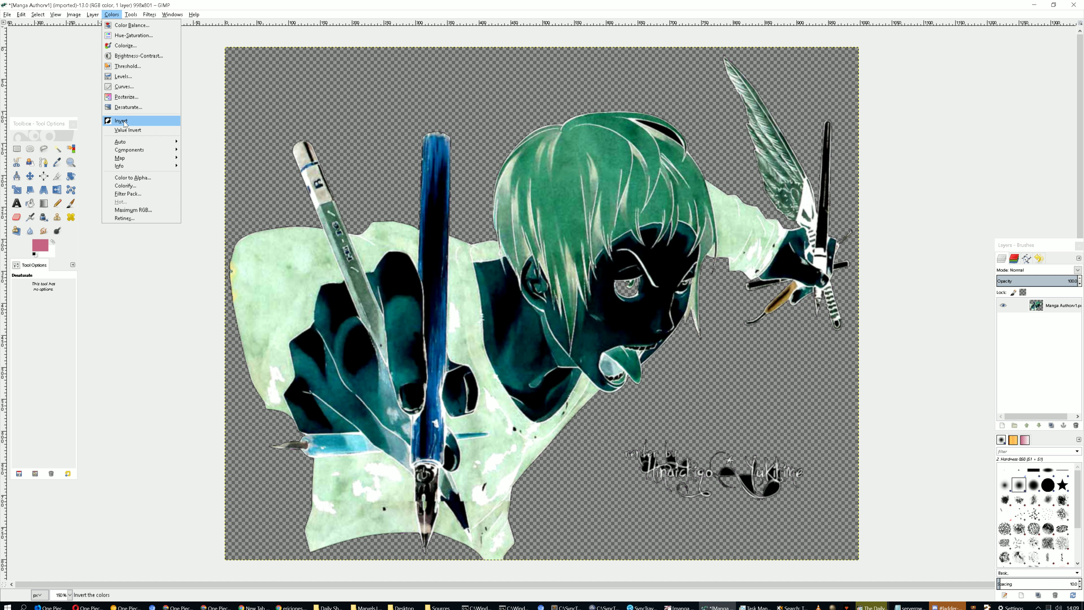
pyautogui.click(137, 124)
# Value-invert the manga author image, invert its colours twice, and apply Value Invert again
pyautogui.click(112, 15)
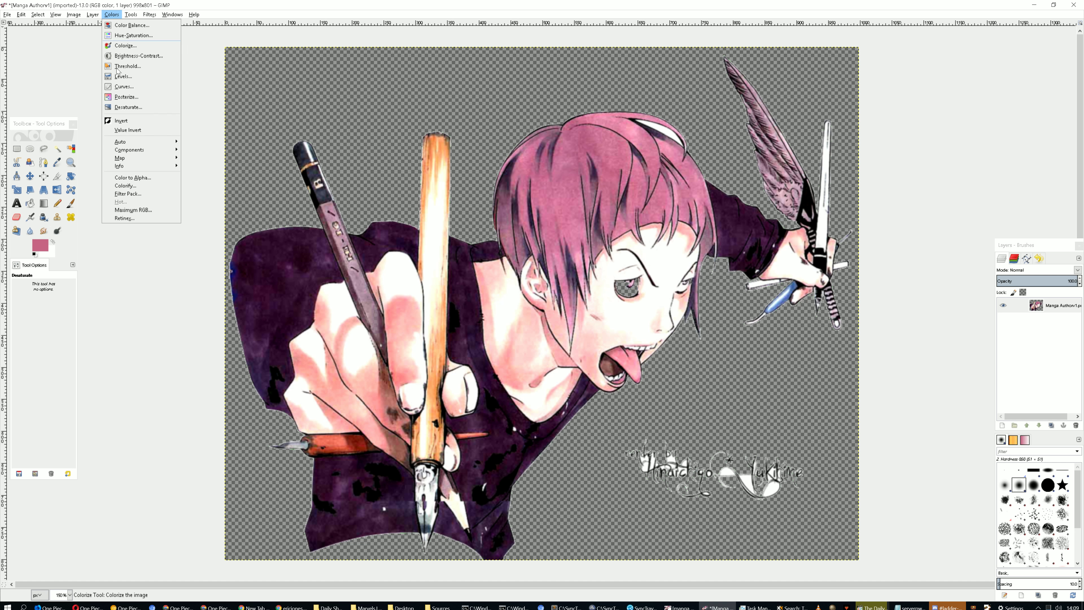
pyautogui.click(126, 135)
pyautogui.click(112, 15)
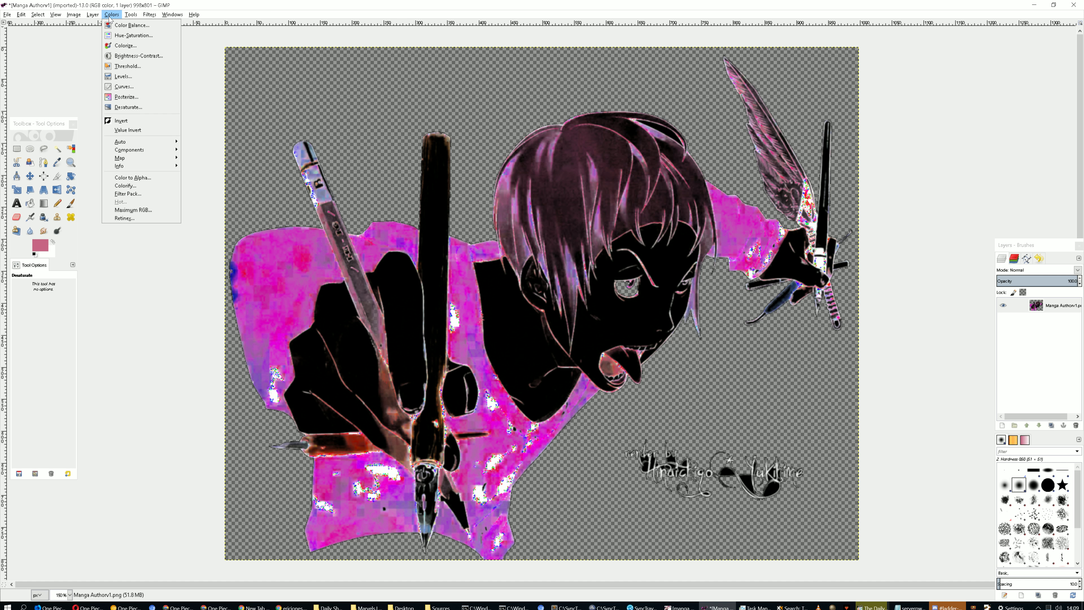
pyautogui.click(128, 123)
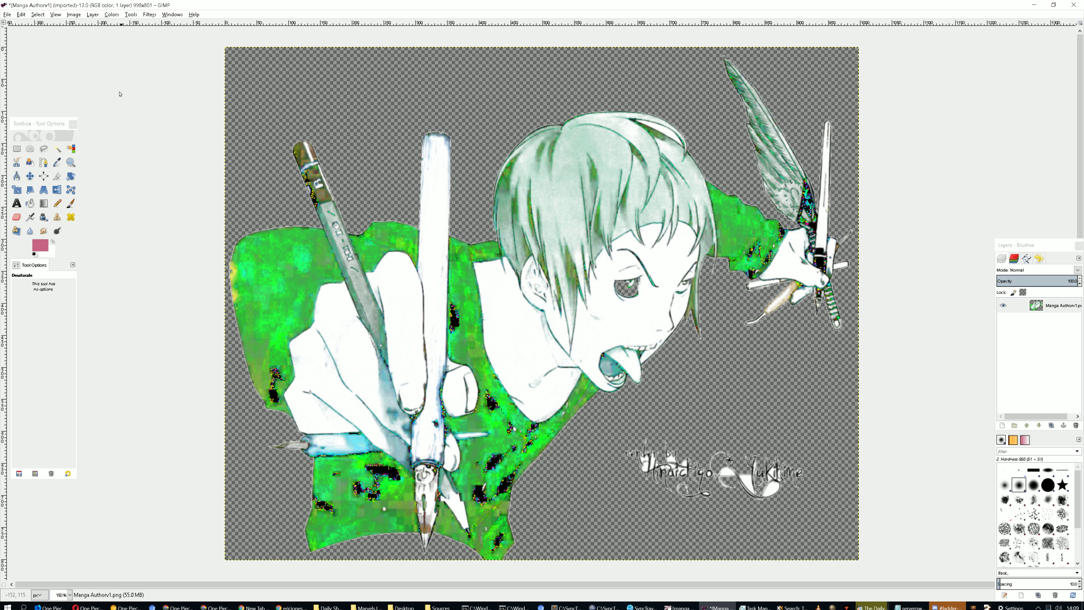
pyautogui.click(111, 15)
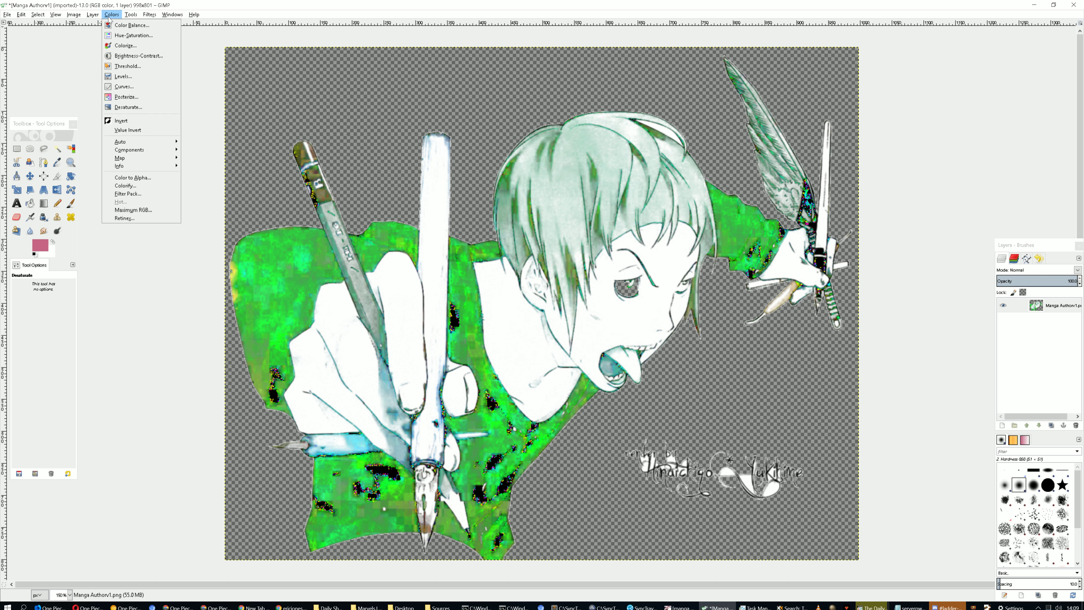
pyautogui.click(122, 121)
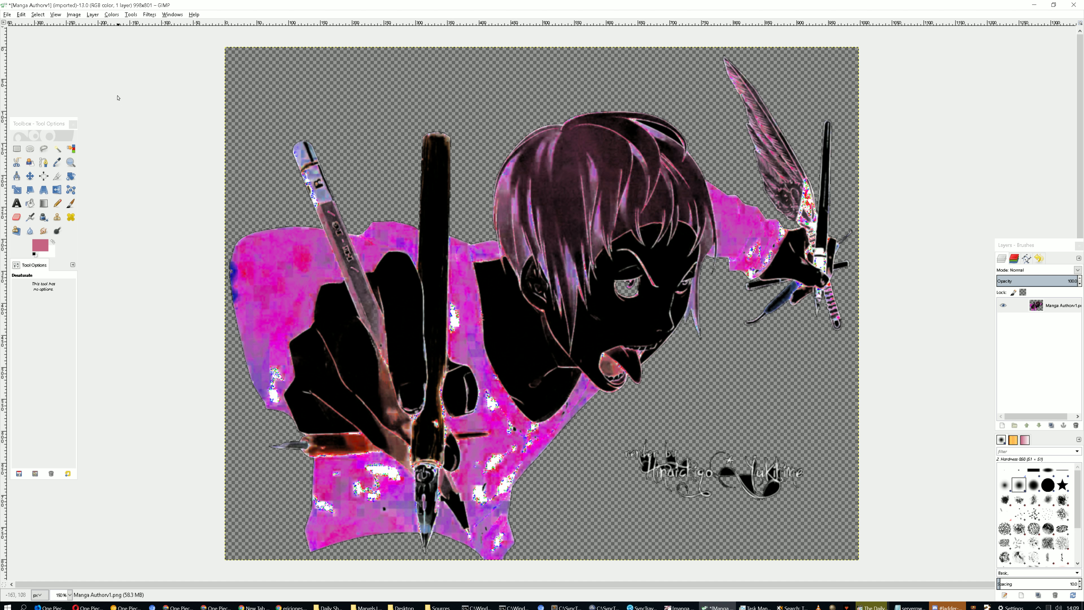
pyautogui.click(111, 14)
pyautogui.click(122, 121)
pyautogui.click(111, 15)
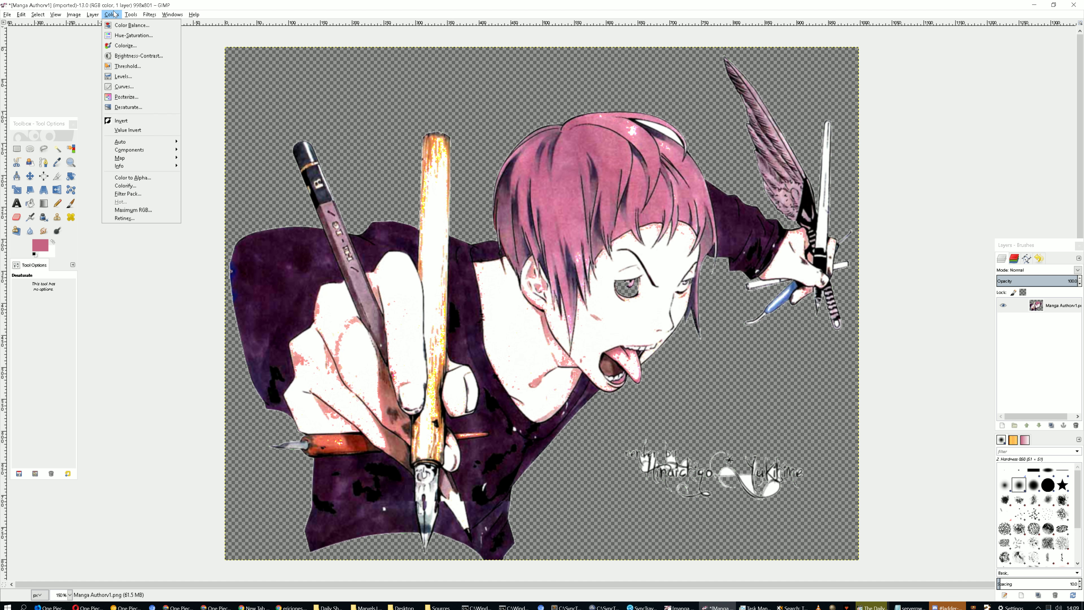
pyautogui.moveTo(143, 160)
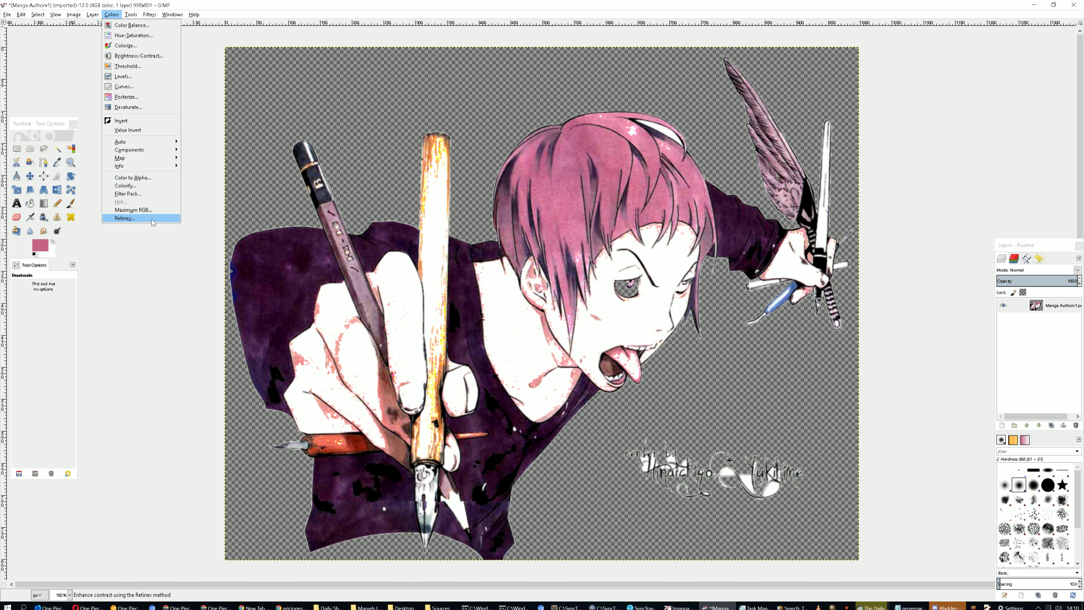
pyautogui.click(754, 2)
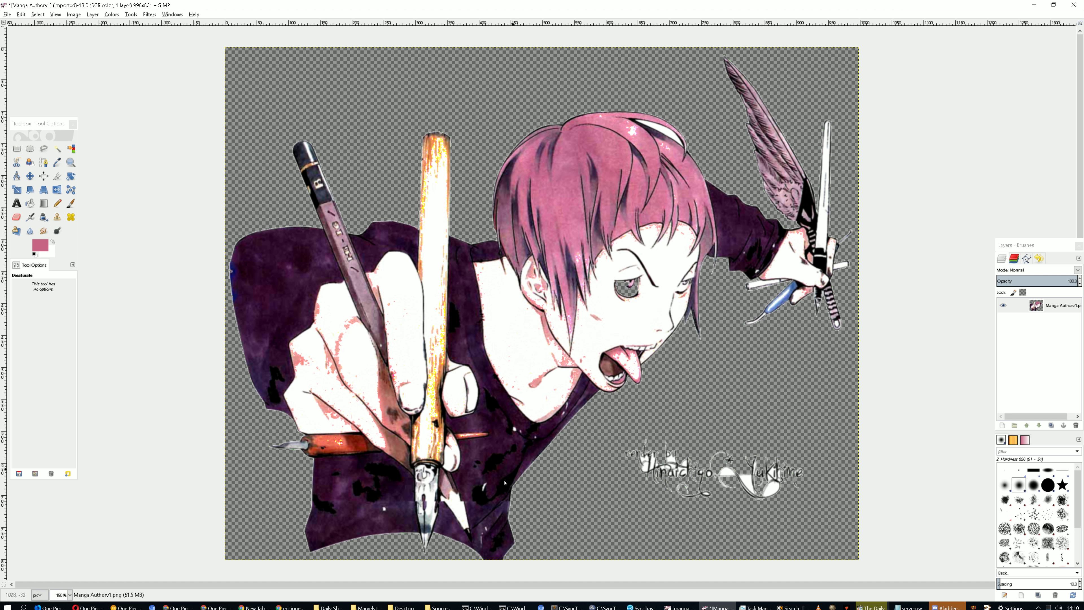
# Switch to File Explorer and search the Sources folder for "kitty"
pyautogui.click(440, 607)
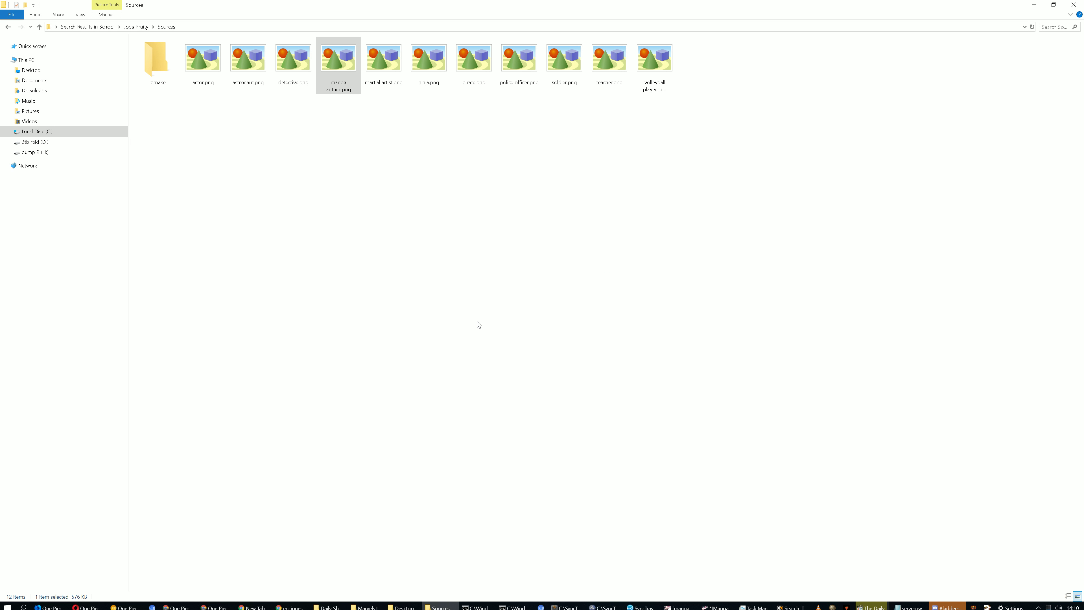
pyautogui.click(1055, 26)
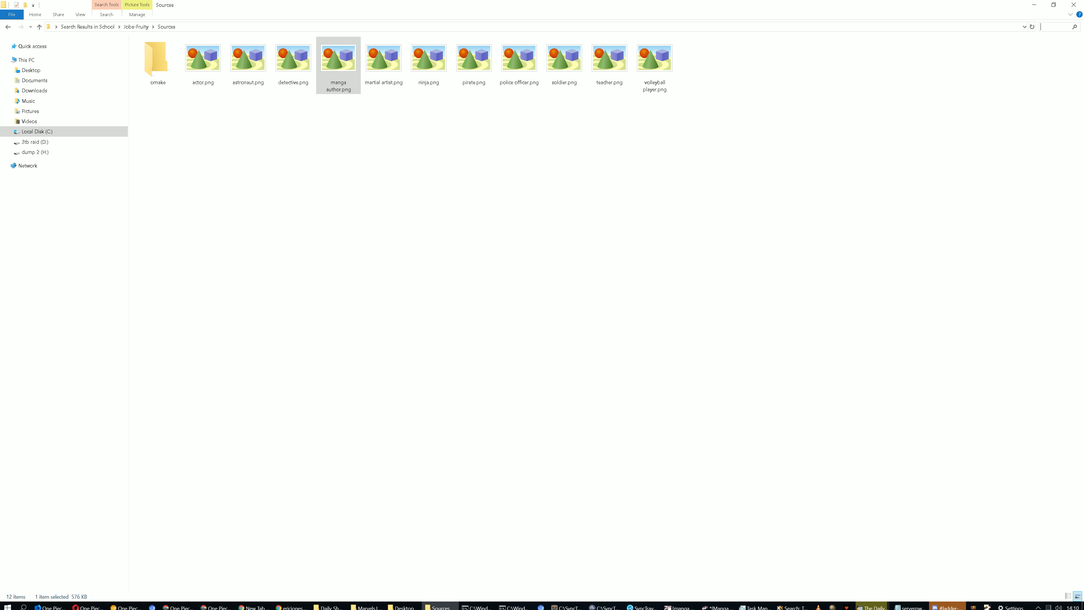
pyautogui.write('kitty')
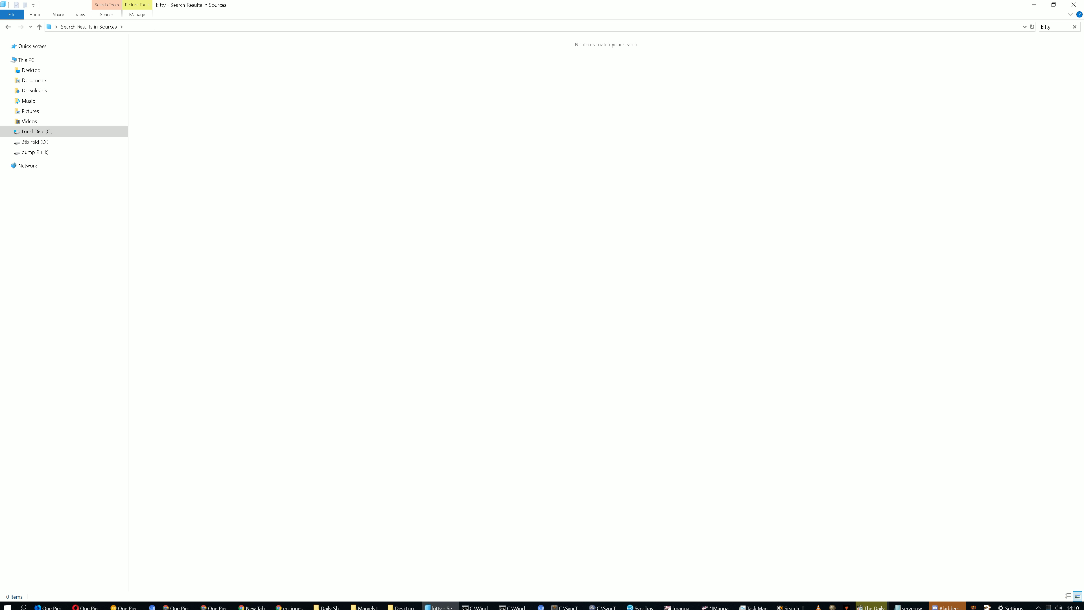
# Open the Laptop folder inside SyncThing on Local Disk (C:)
pyautogui.click(48, 133)
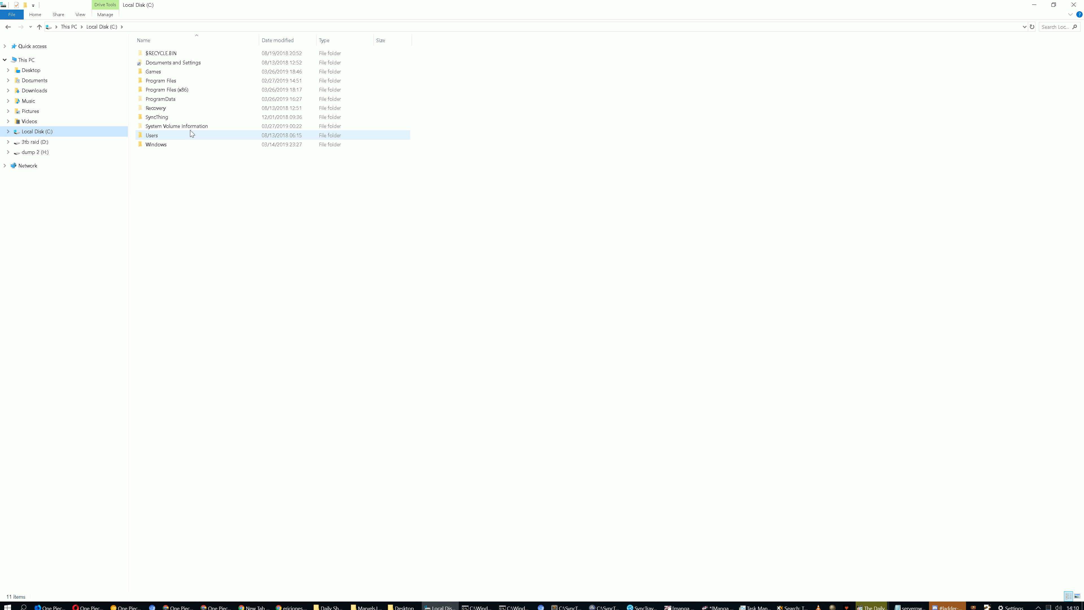
pyautogui.doubleClick(184, 117)
pyautogui.doubleClick(175, 54)
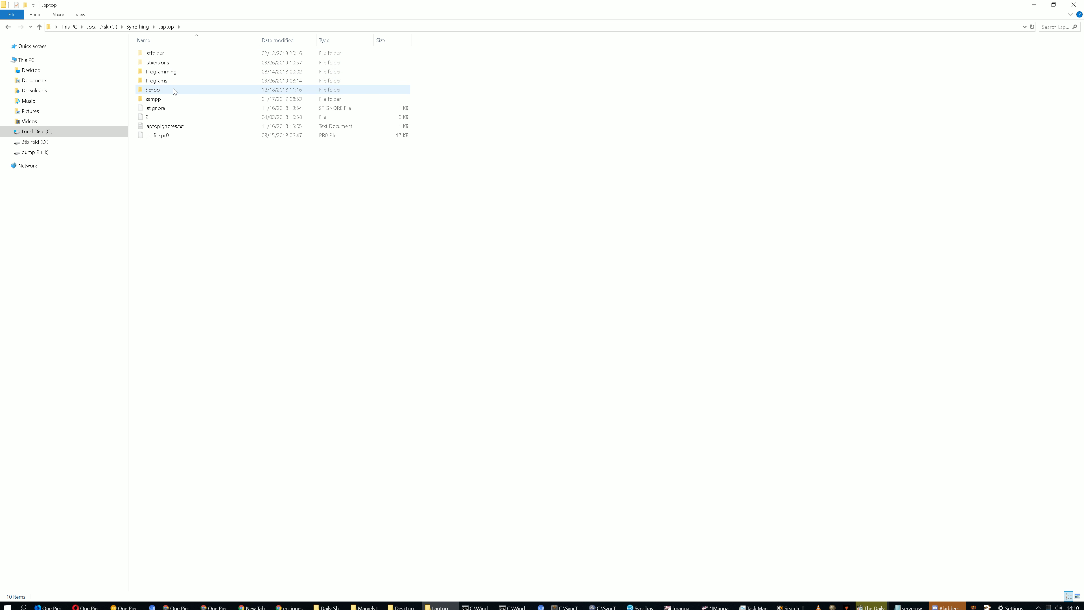
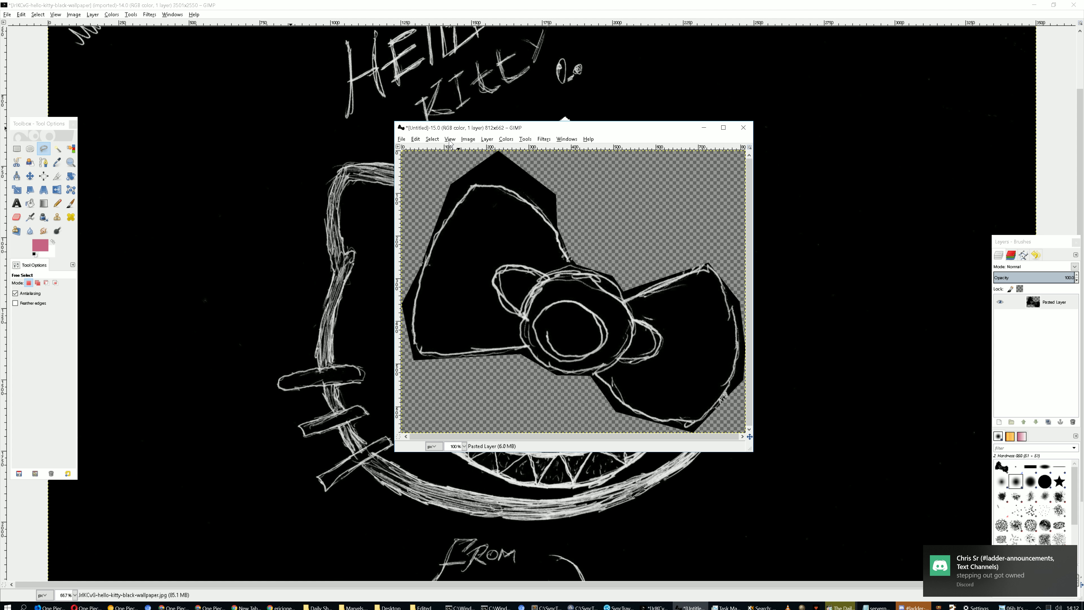
# Move the pasted bow's image window aside and invert the bow's colours
pyautogui.moveTo(518, 132); pyautogui.dragTo(376, 174)
pyautogui.click(325, 181)
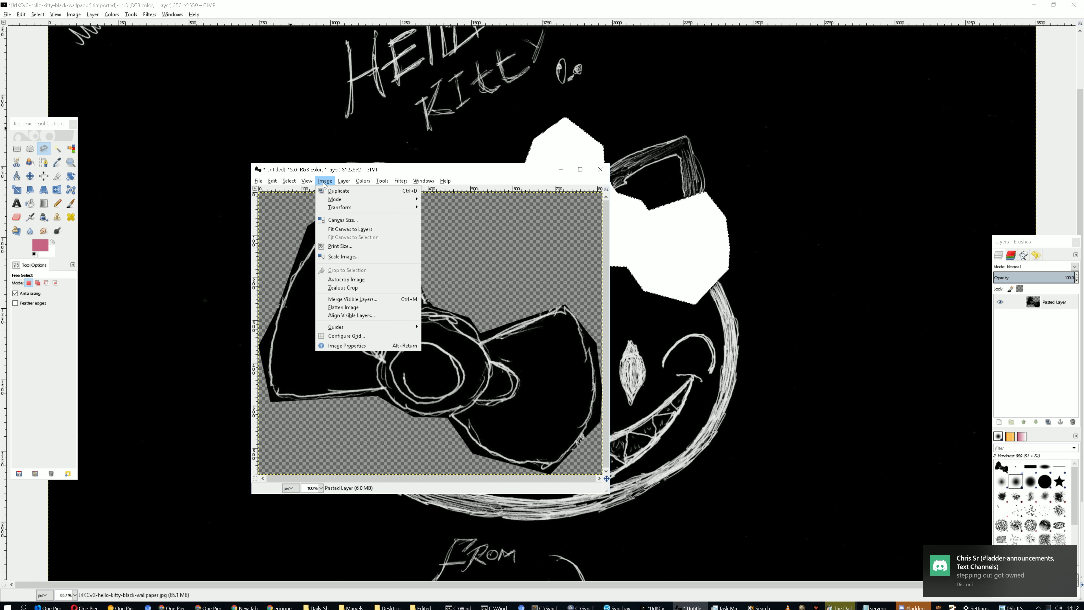
pyautogui.click(374, 185)
pyautogui.click(364, 181)
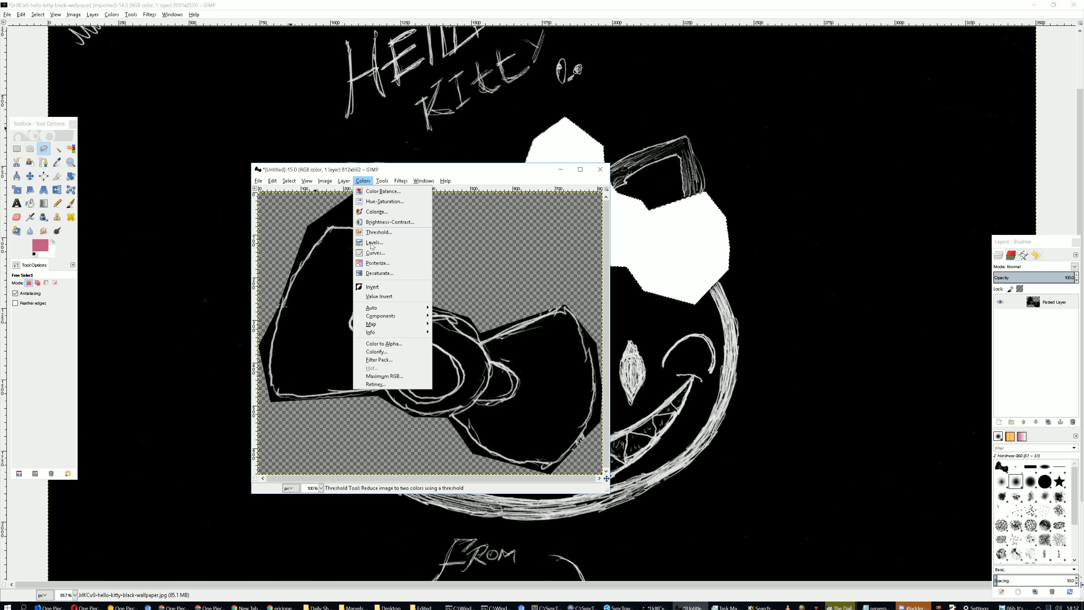
pyautogui.click(377, 287)
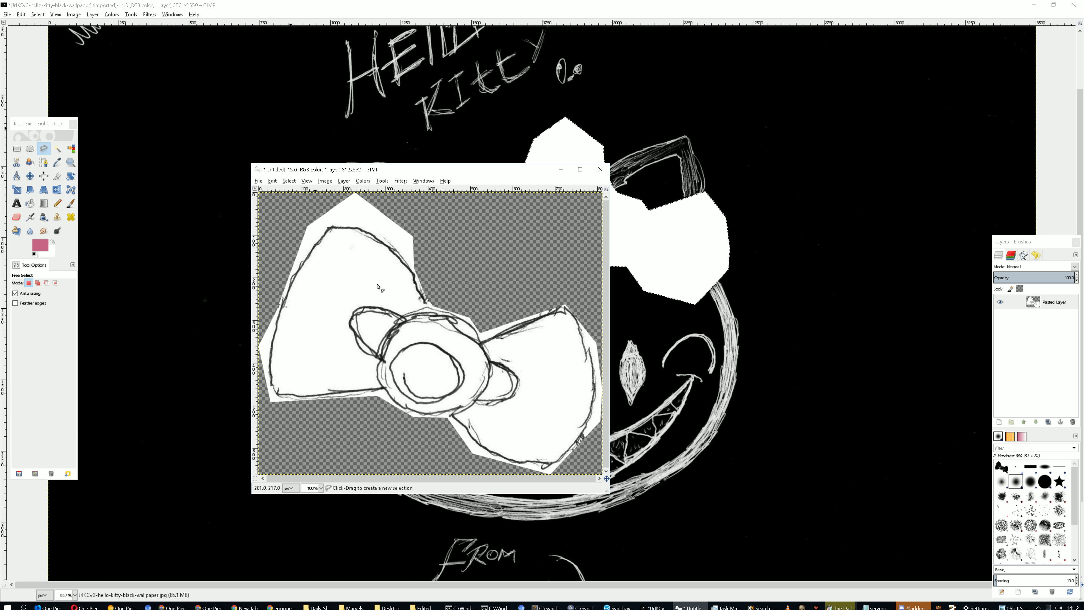
# Check the finished red-ribbon picture in Windows Photo Viewer, and make white (ffffff) transparent in GIMP's bow image with Color to Alpha
pyautogui.click(1014, 607)
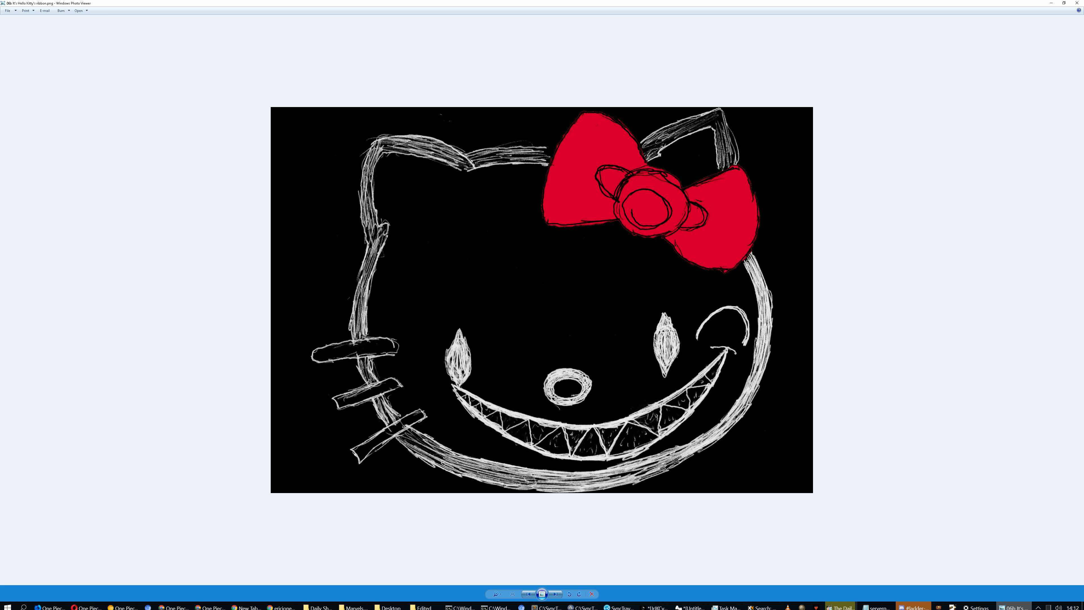
pyautogui.hotkey('alt', 'Tab')
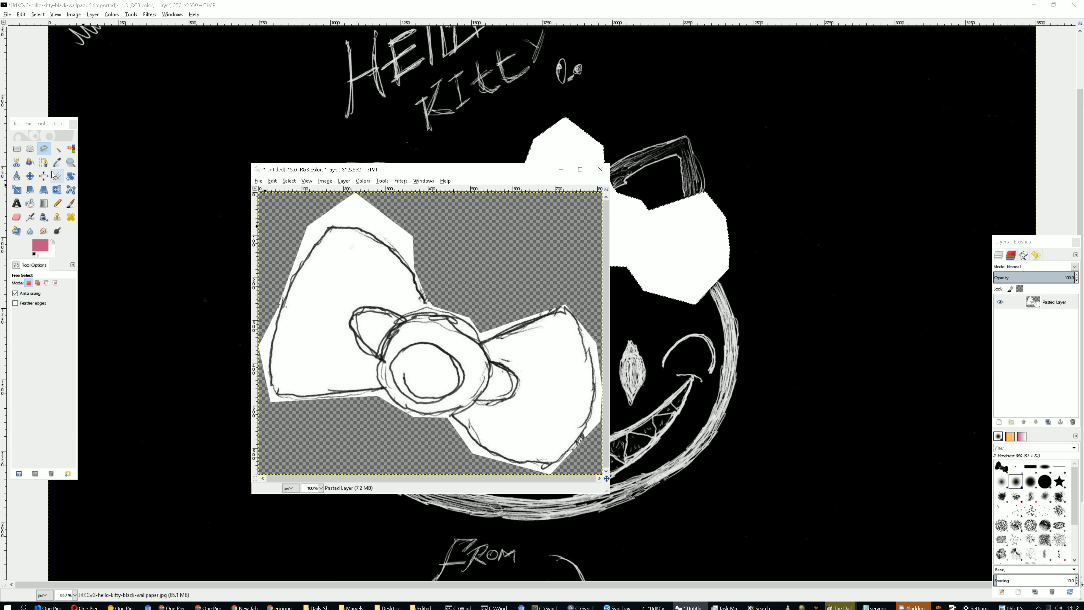
pyautogui.click(368, 183)
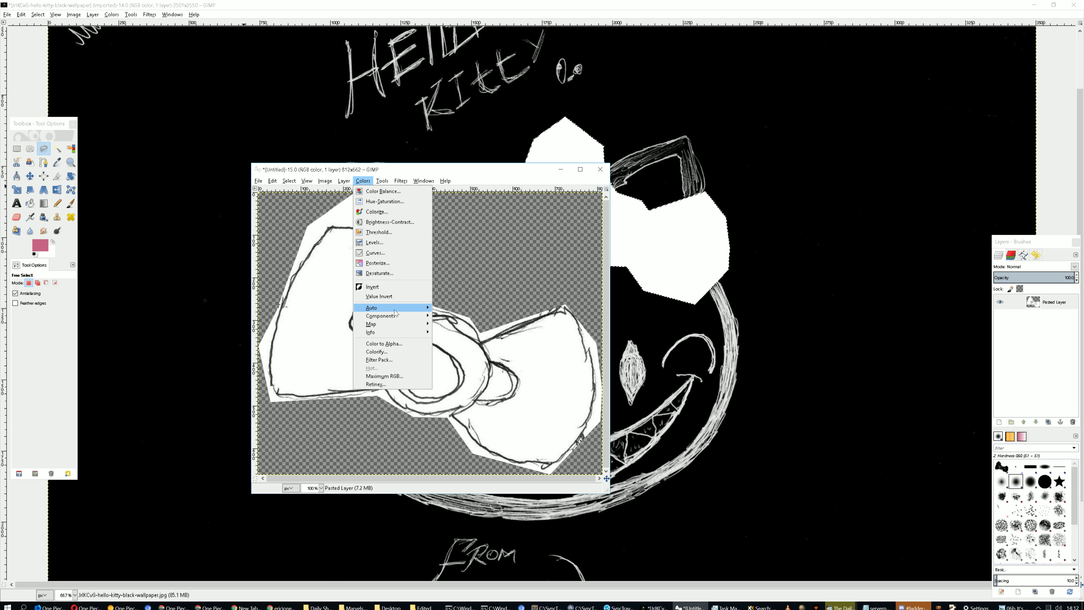
pyautogui.click(397, 346)
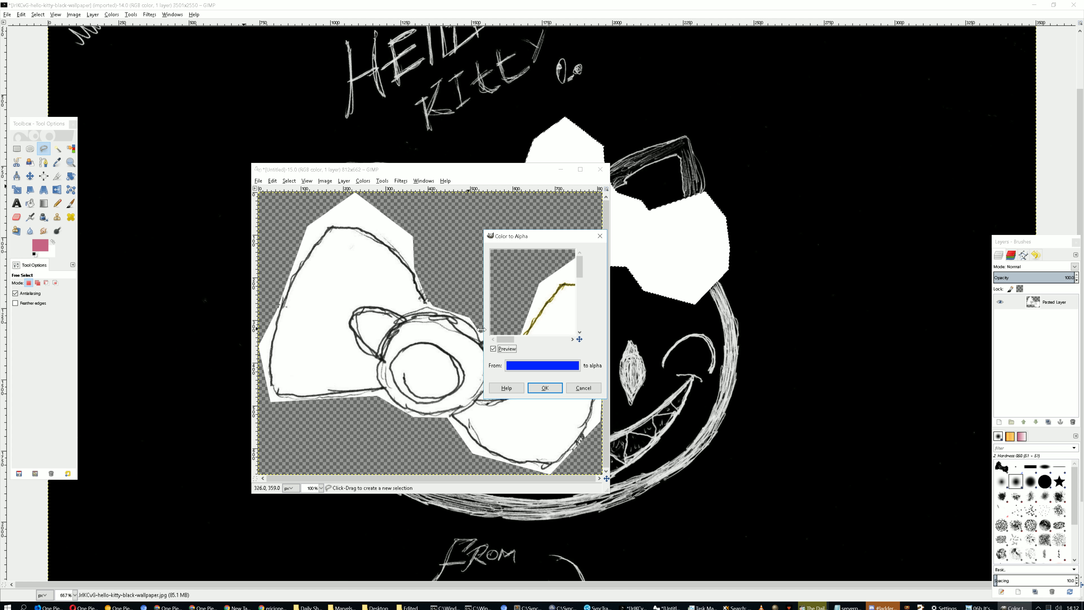
pyautogui.click(547, 366)
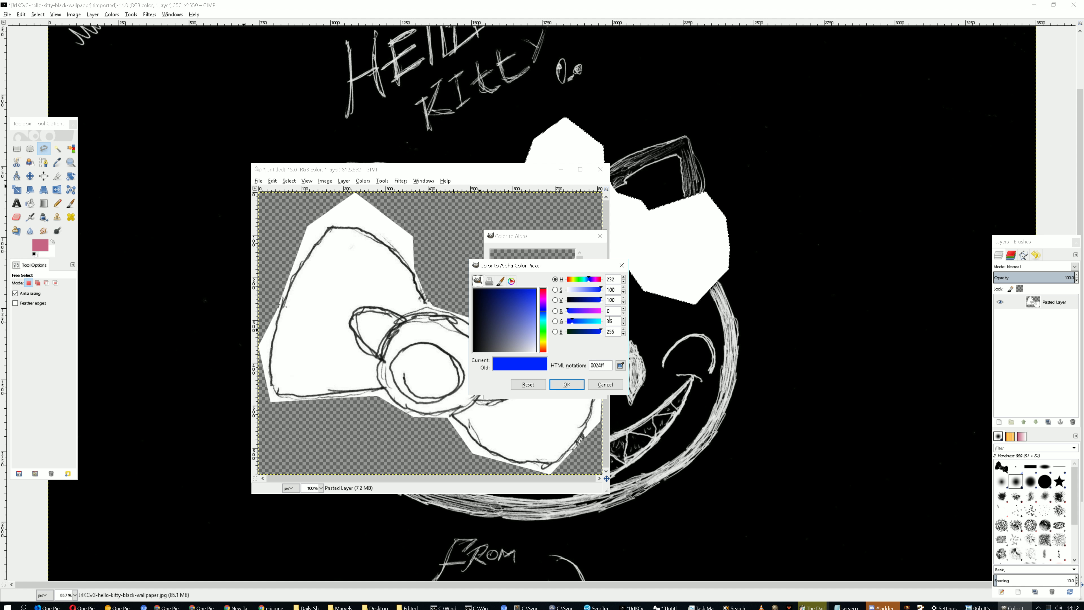
pyautogui.click(544, 311)
pyautogui.moveTo(544, 311); pyautogui.dragTo(545, 410)
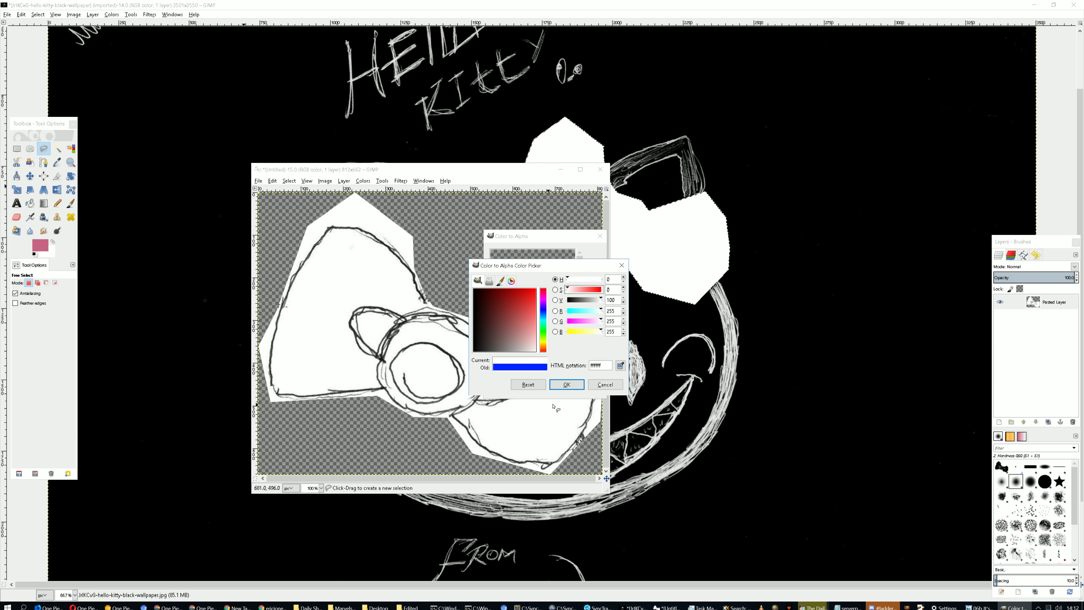
pyautogui.click(567, 385)
pyautogui.click(545, 388)
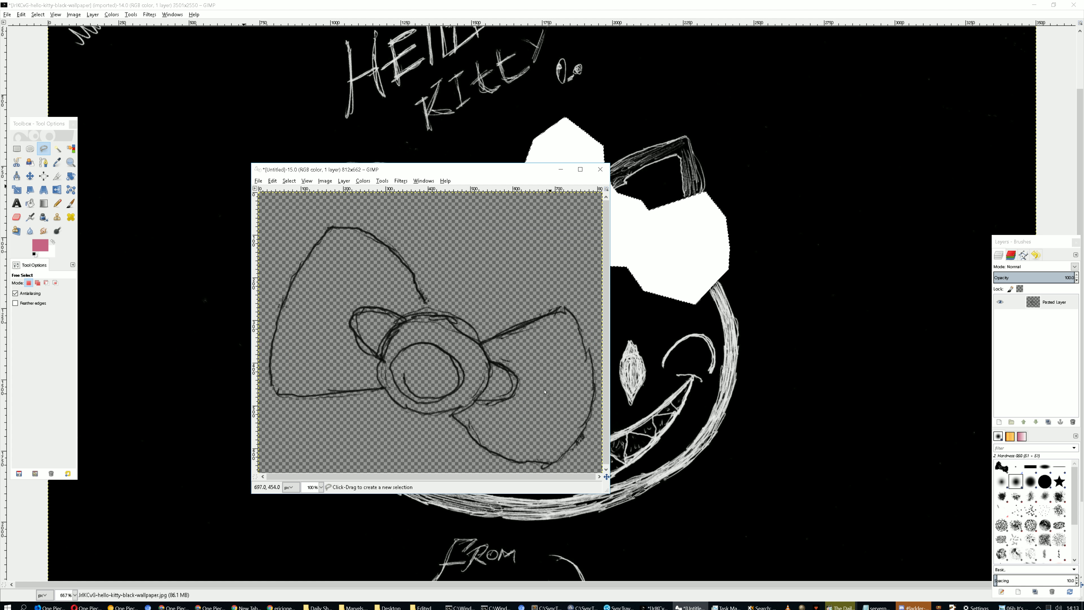
# Try Zealous Crop on the bow image to remove its unused space, and undo it
pyautogui.click(307, 181)
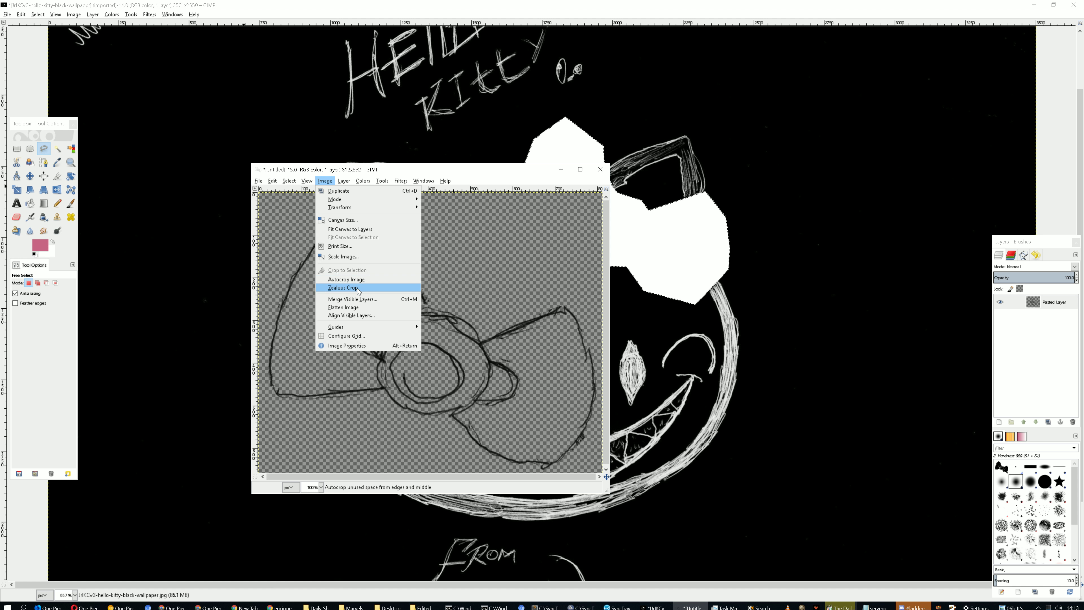
pyautogui.click(412, 289)
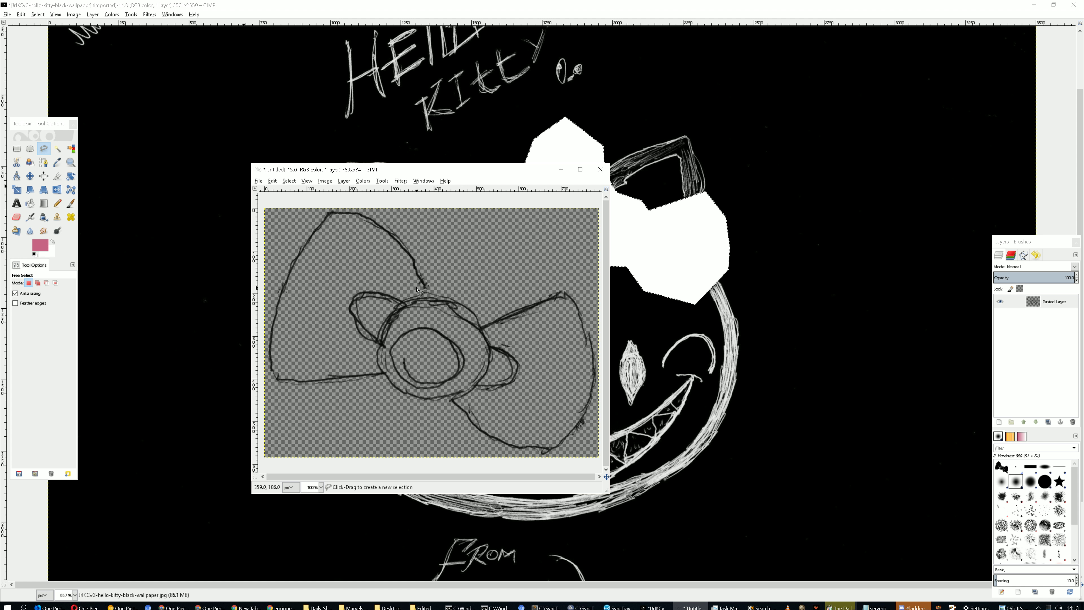
pyautogui.hotkey('ctrl', 'z')
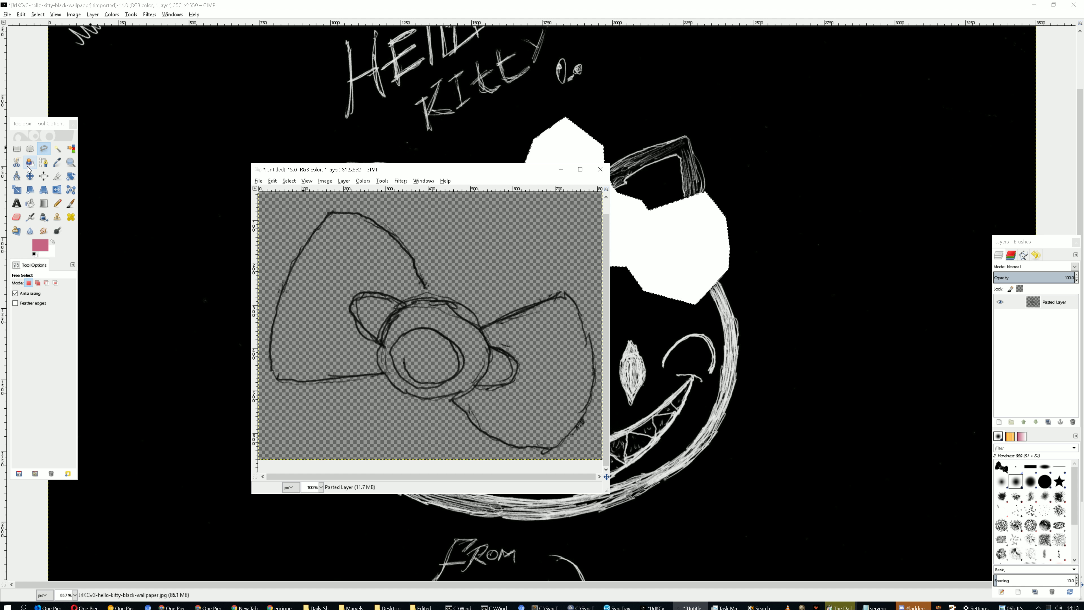
# Try to fill the transparent background around the bow with black using Bucket Fill, and undo the fill
pyautogui.click(35, 204)
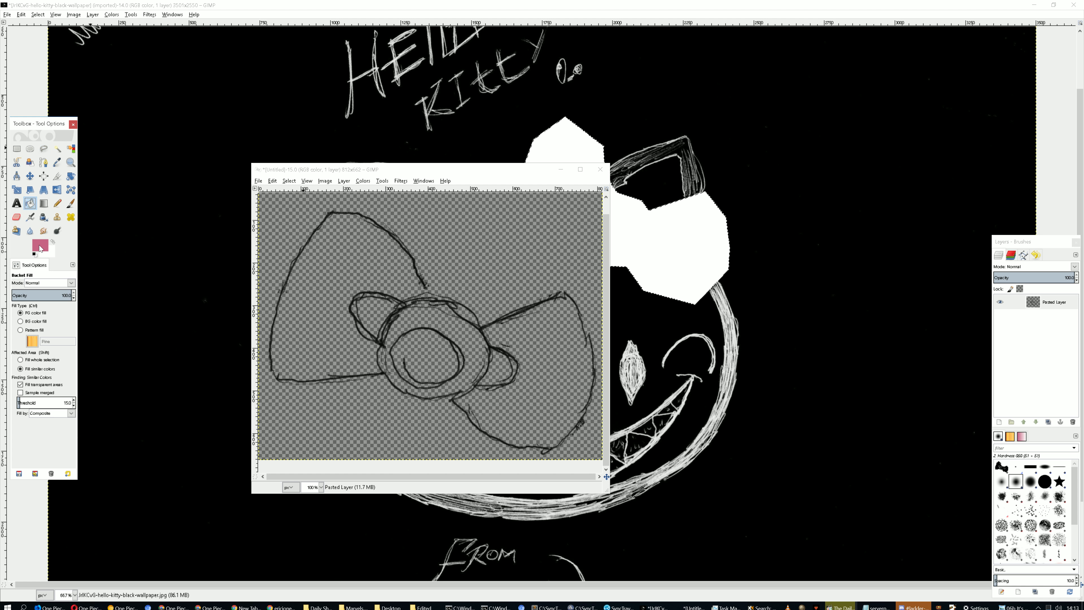
pyautogui.click(34, 254)
pyautogui.click(548, 241)
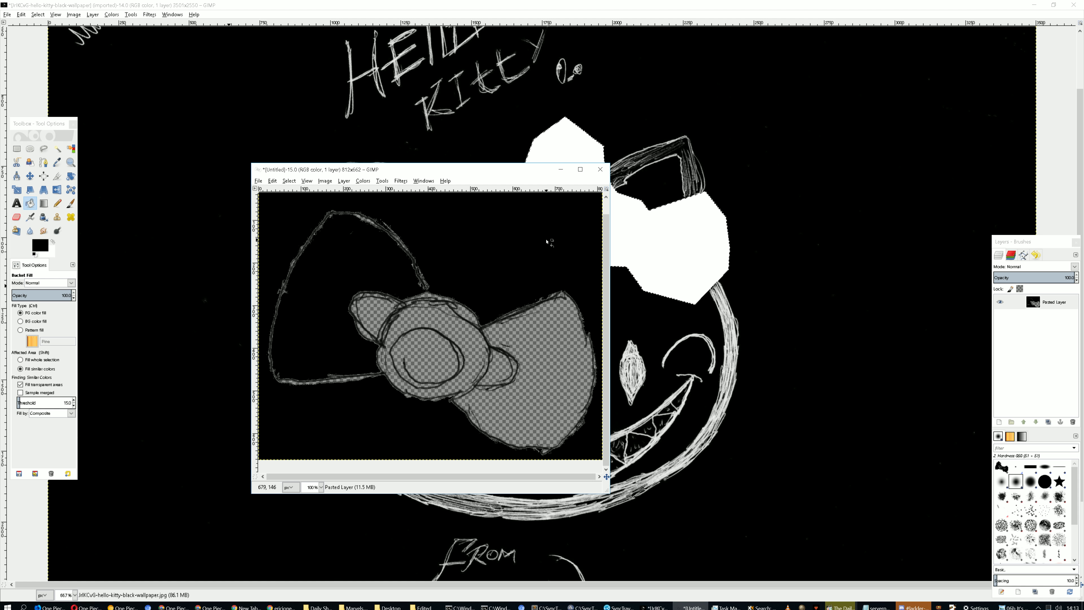
pyautogui.hotkey('ctrl', 'z')
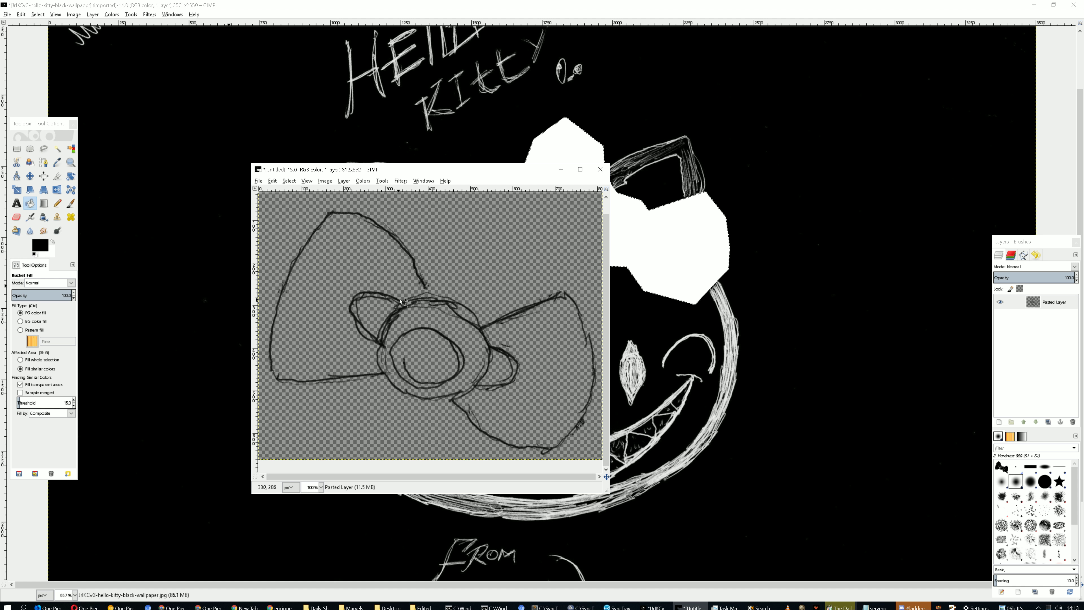
# Set the foreground to bright green and draw a short Pencil line closing the gap between the bow's upper loop and the central knot
pyautogui.scroll(4, 400, 301)
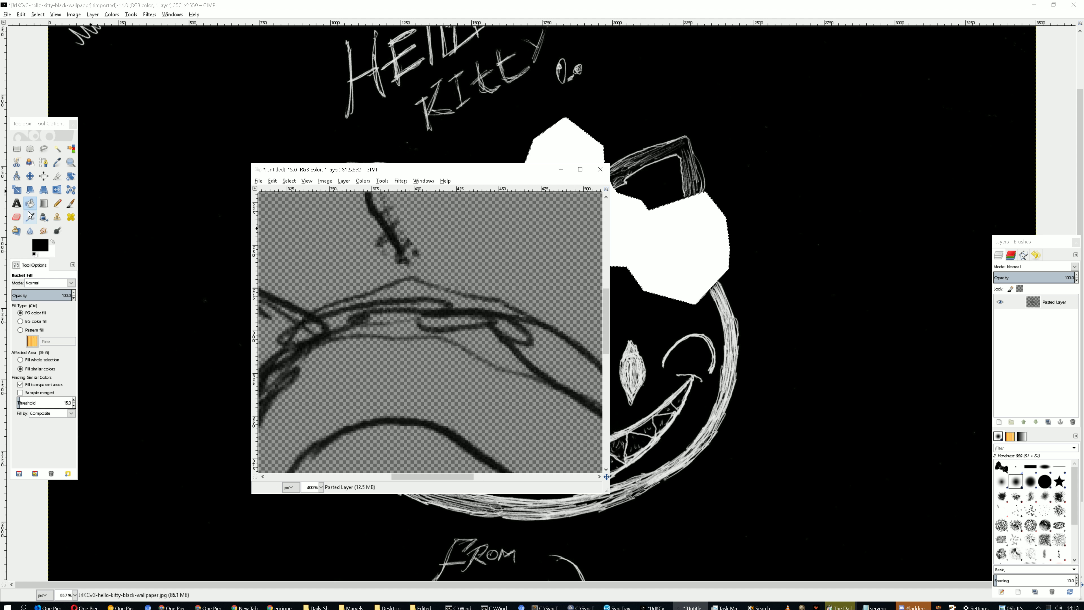
pyautogui.click(49, 250)
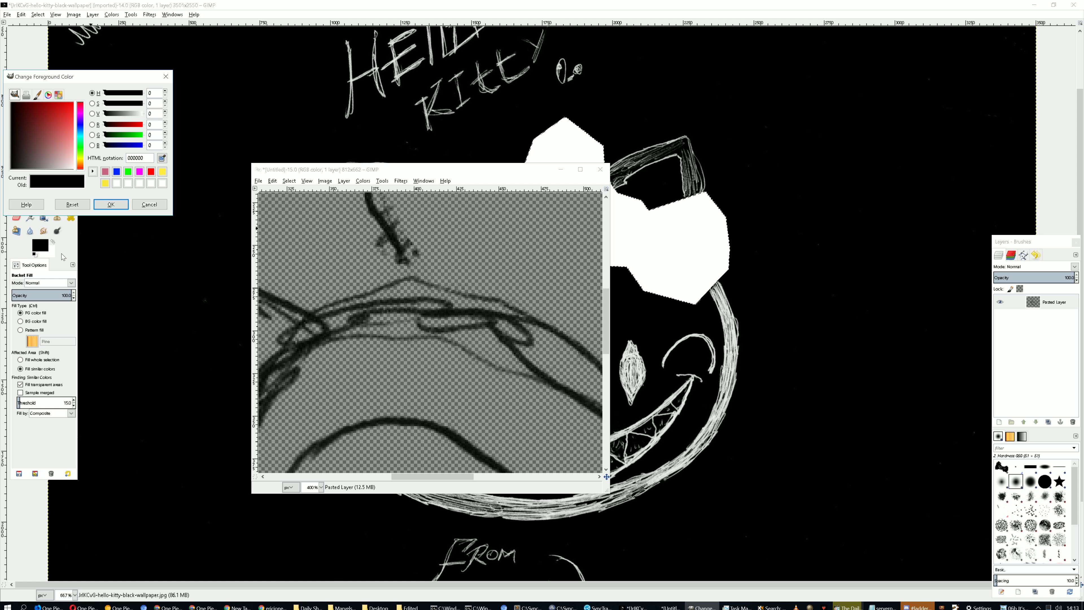
pyautogui.click(128, 171)
pyautogui.click(111, 204)
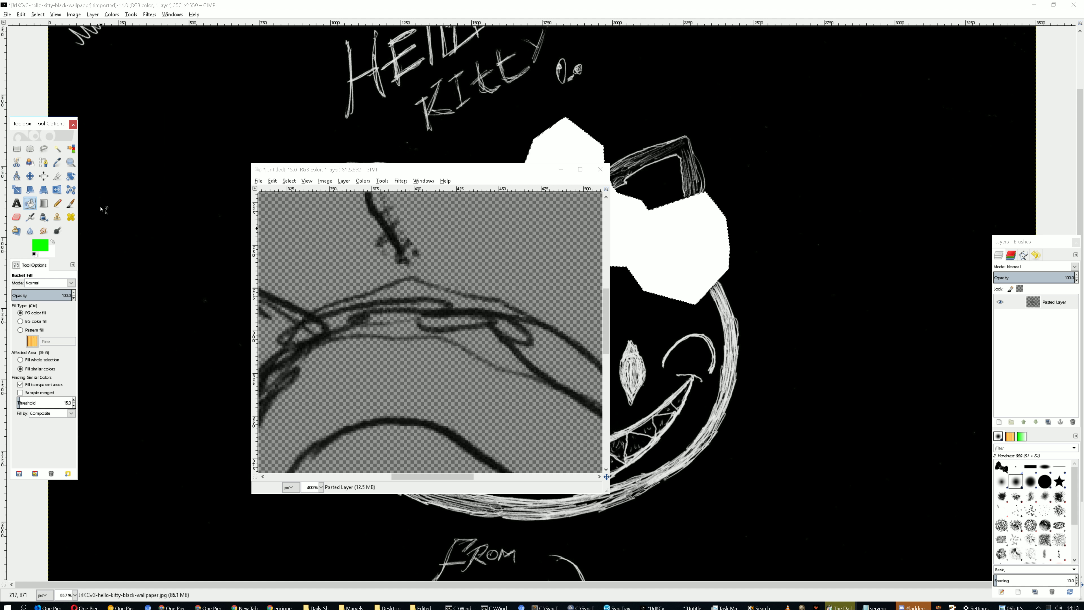
pyautogui.click(57, 203)
pyautogui.scroll(4, 414, 270)
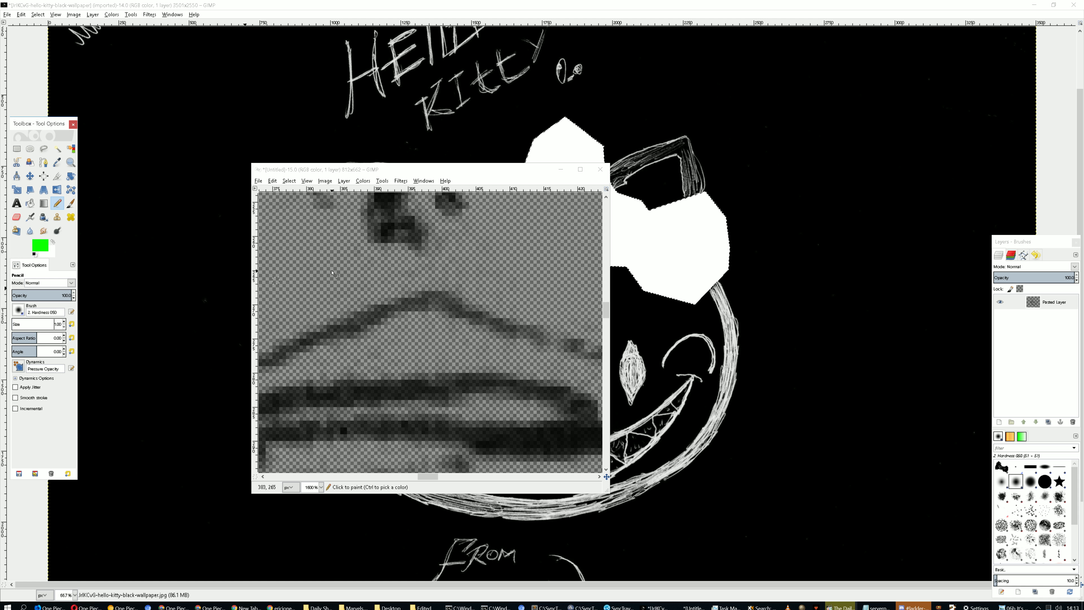
pyautogui.click(398, 246)
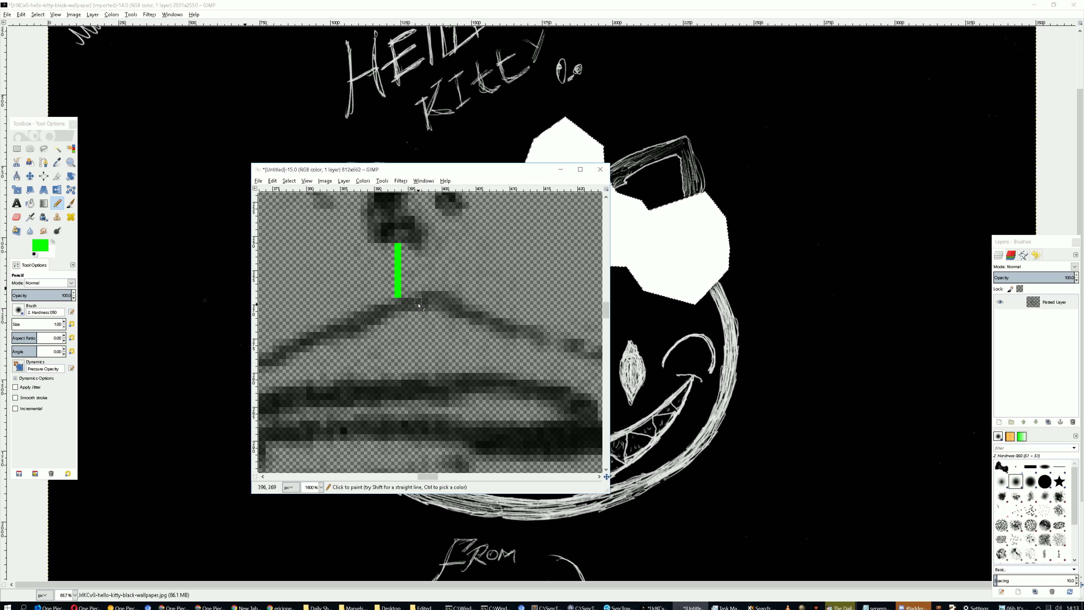
# Restore the default black foreground colour and fill the transparent area outside the closed bow outline with Bucket Fill
pyautogui.keyDown('ctrl'); pyautogui.scroll(-10, 419, 305); pyautogui.keyUp('ctrl')
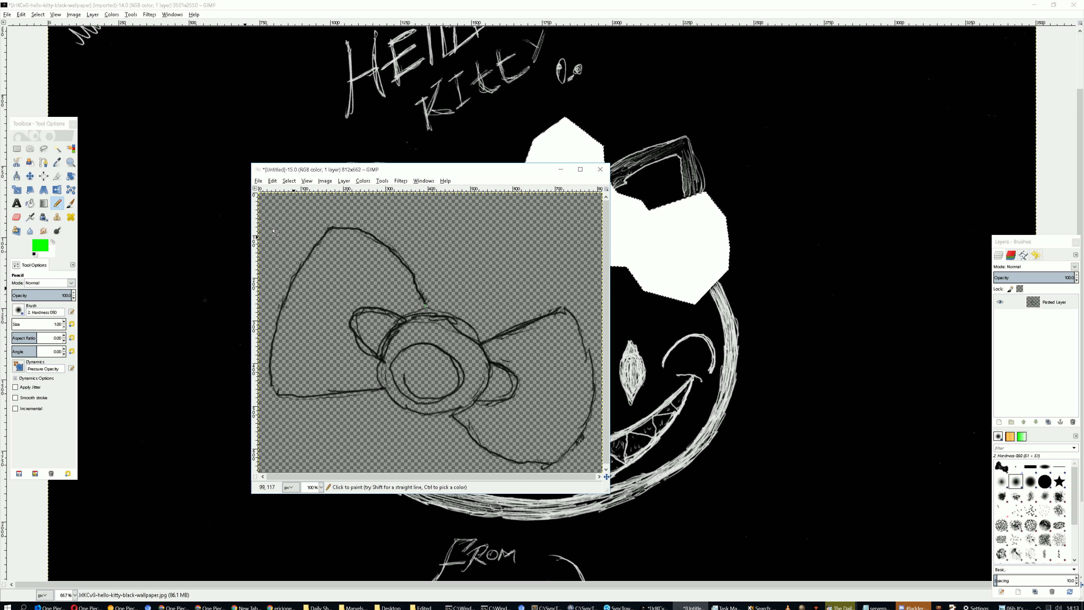
pyautogui.click(30, 207)
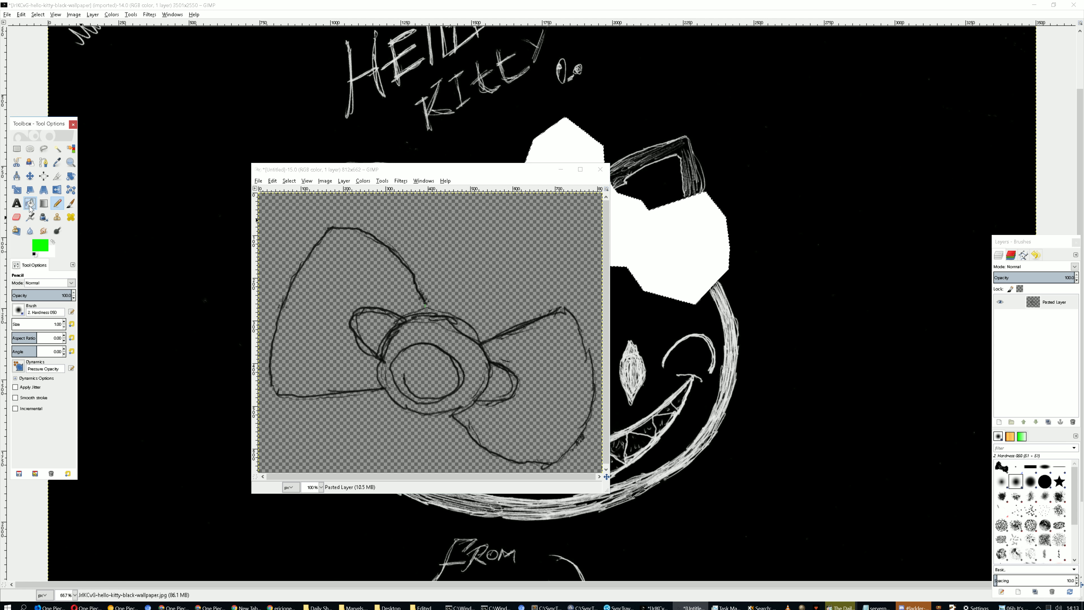
pyautogui.click(36, 255)
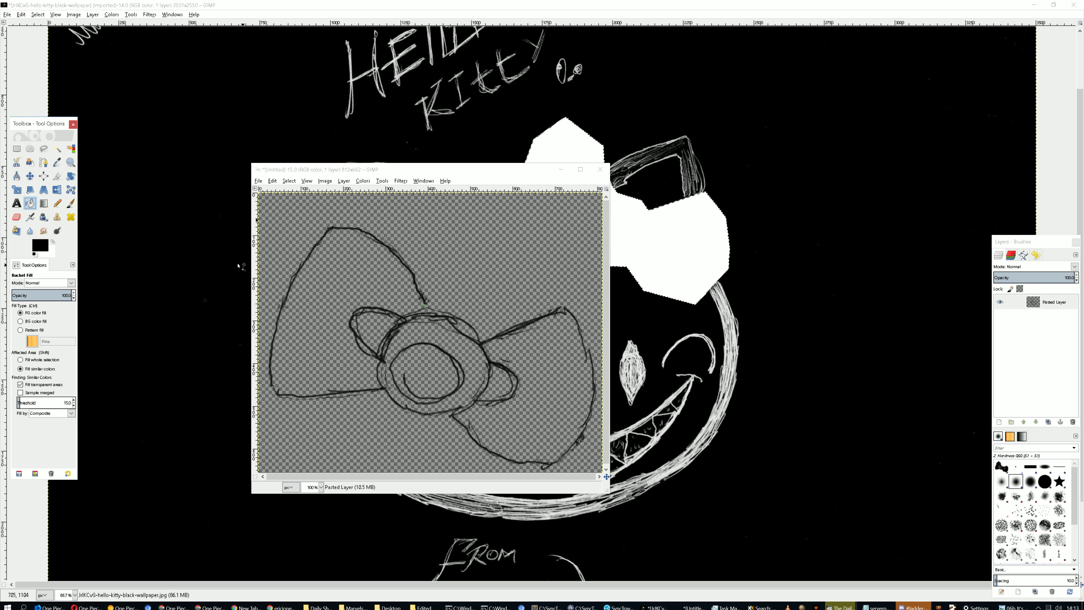
pyautogui.click(558, 233)
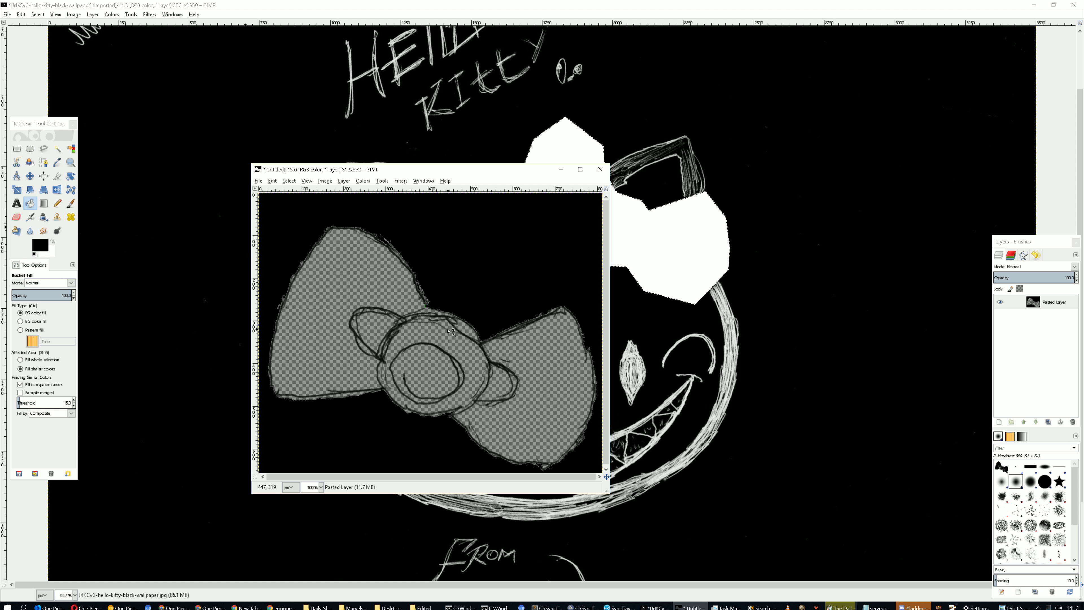
# Set the background colour to red and flatten the bow image so its transparent areas take that colour
pyautogui.click(53, 243)
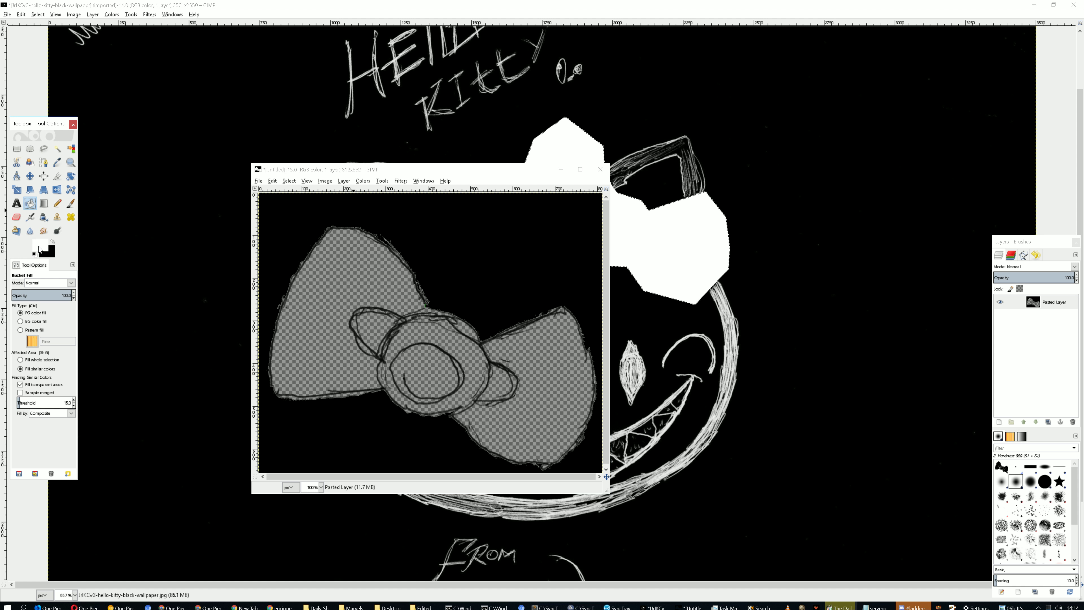
pyautogui.click(53, 244)
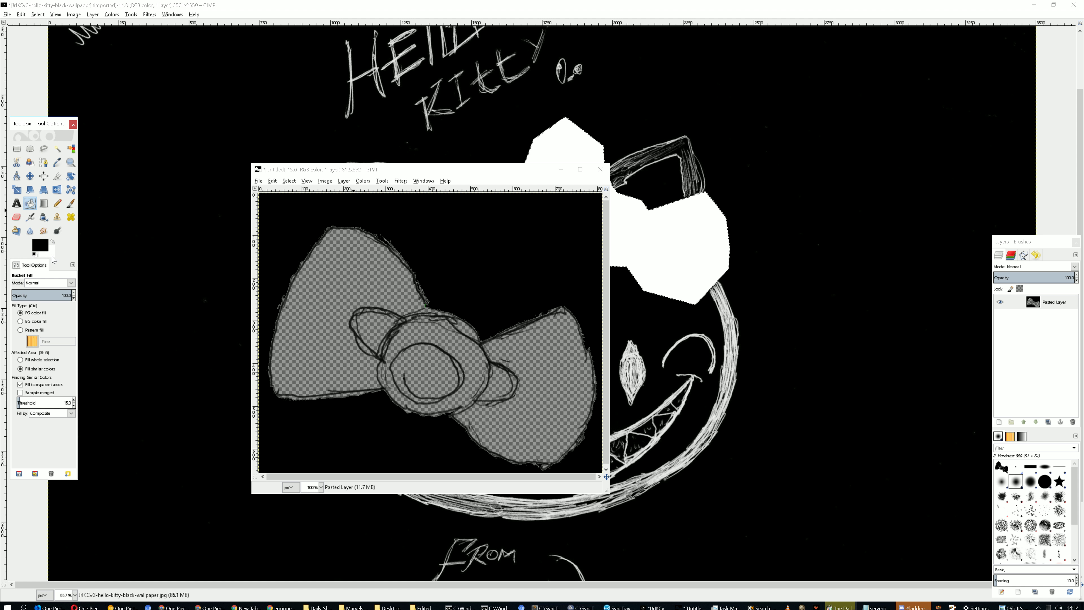
pyautogui.click(52, 256)
pyautogui.moveTo(126, 103); pyautogui.dragTo(231, 103)
pyautogui.click(111, 204)
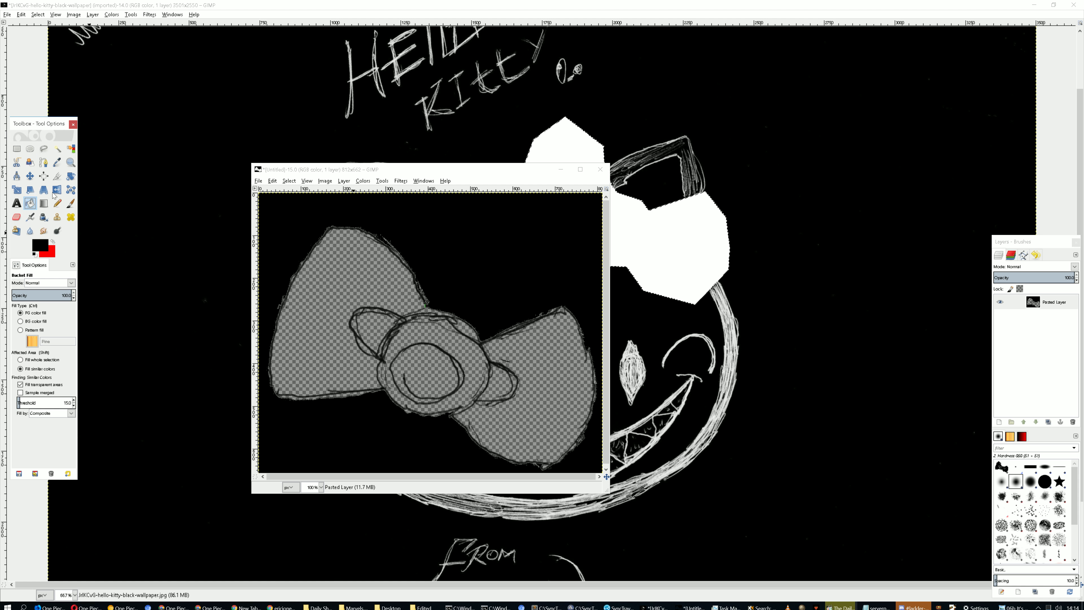
pyautogui.click(325, 181)
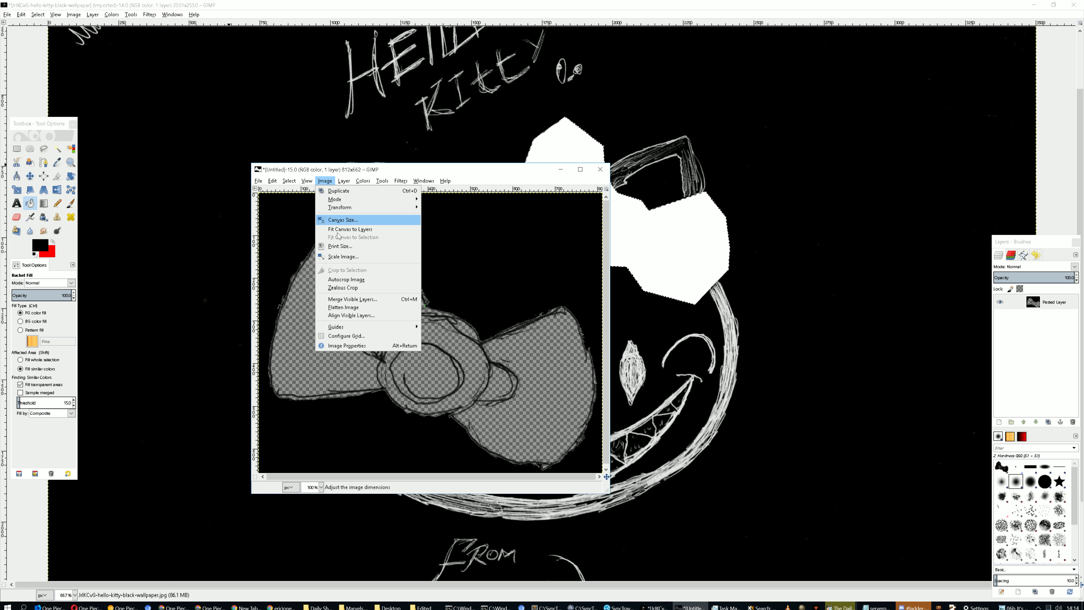
pyautogui.click(363, 301)
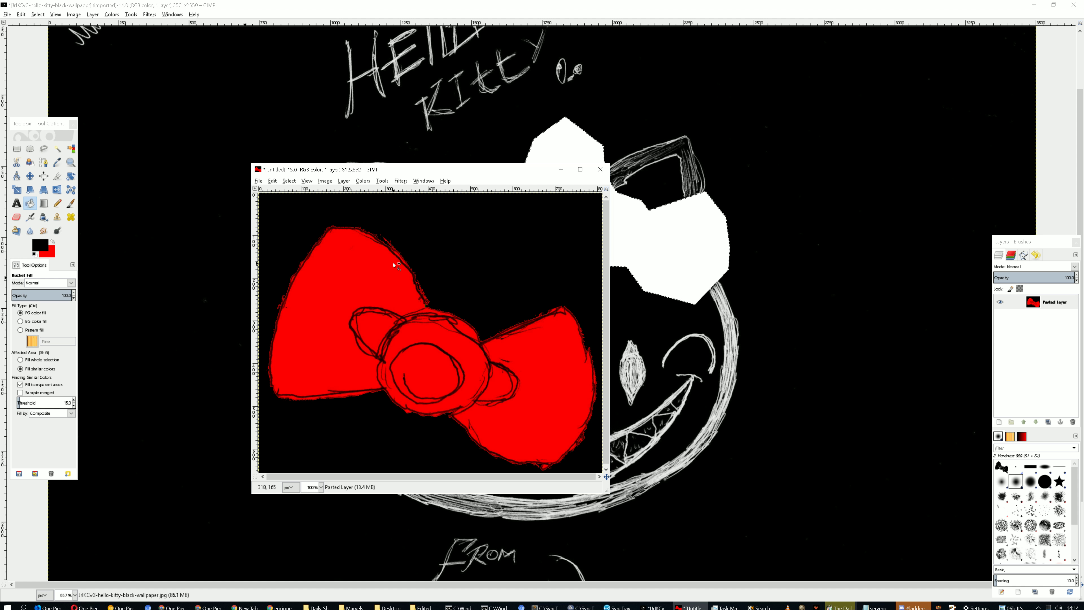
# Try to paint over the green gap-closing line in black with the Pencil tool, and undo the stroke
pyautogui.scroll(8, 412, 308)
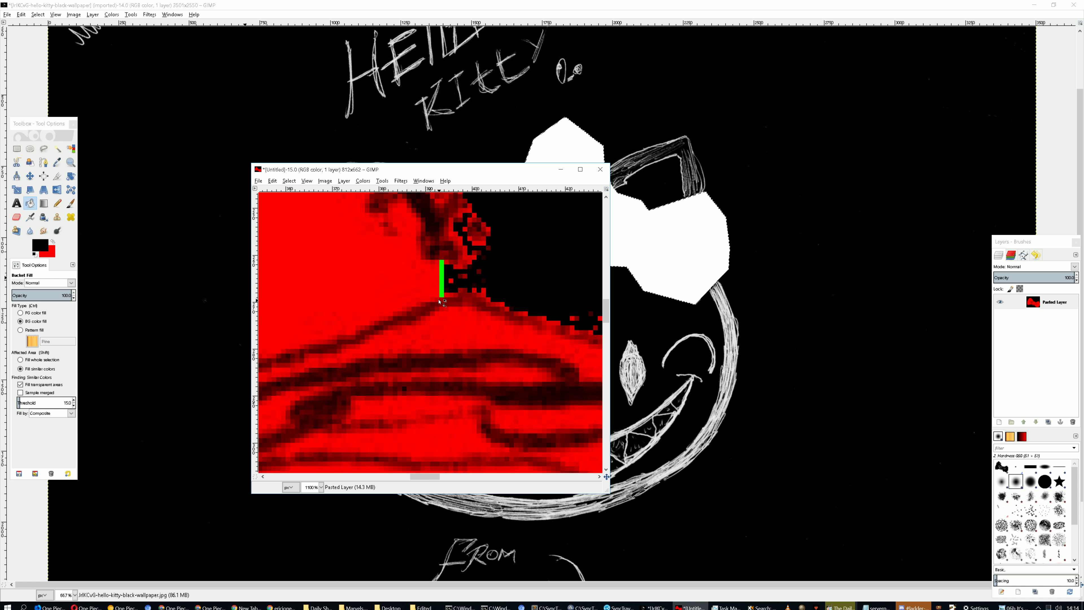
pyautogui.scroll(2, 442, 302)
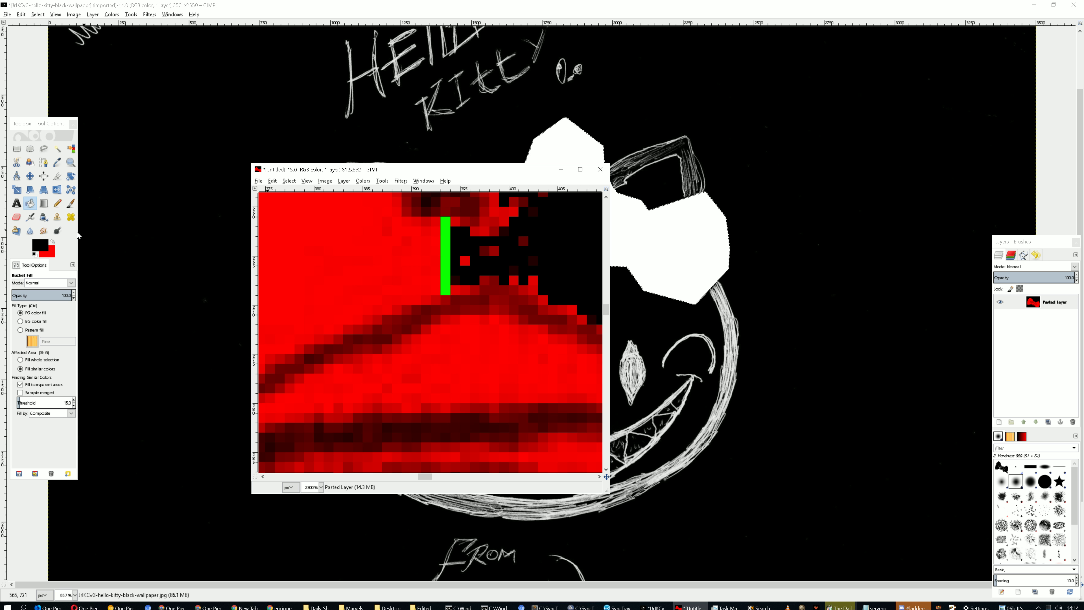
pyautogui.click(58, 204)
pyautogui.moveTo(445, 221); pyautogui.dragTo(445, 233)
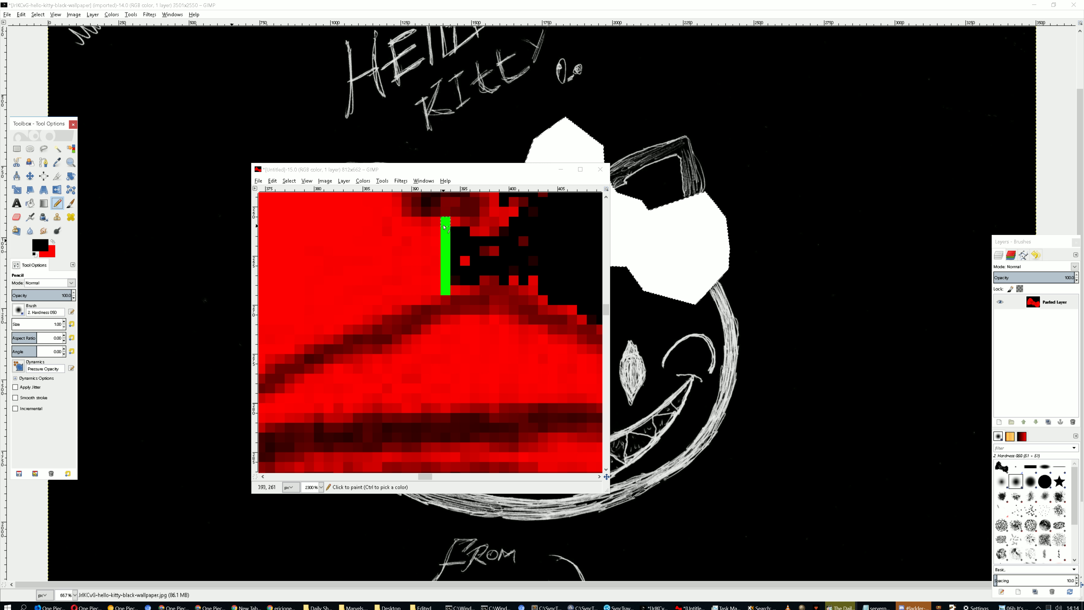
pyautogui.press('ctrl')
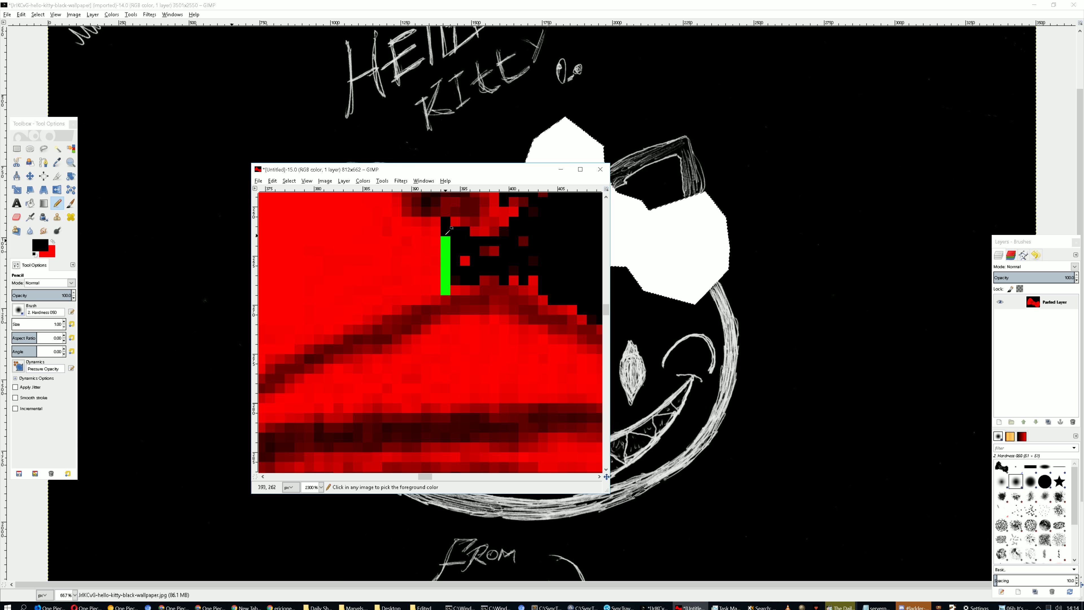
pyautogui.hotkey('ctrl', 'z')
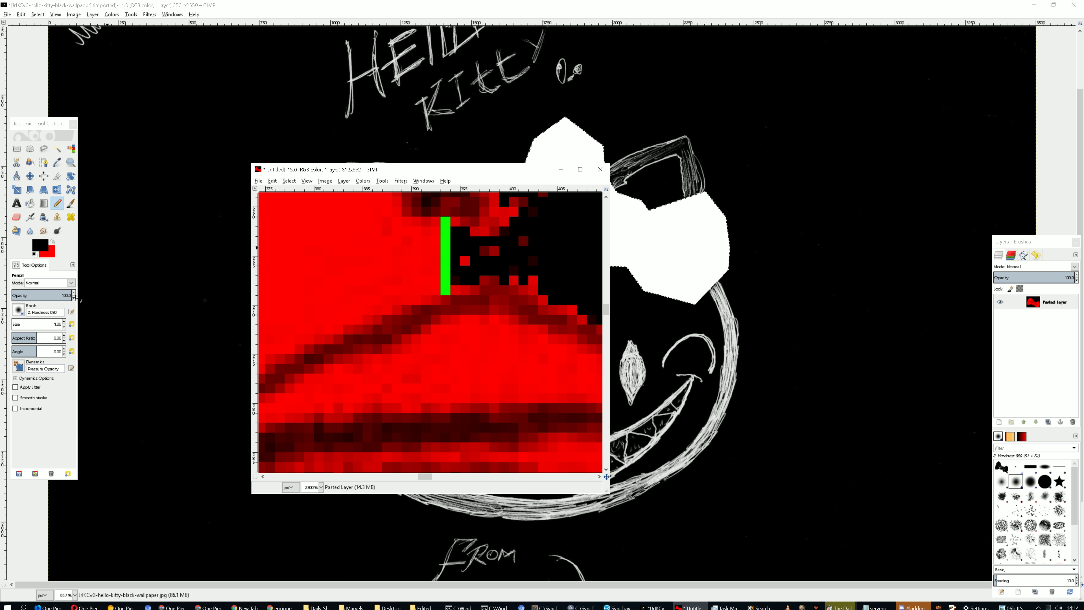
# Swap the foreground and background colours and paint over the green line in red with the Pencil tool
pyautogui.click(52, 242)
pyautogui.moveTo(445, 221); pyautogui.dragTo(446, 293)
pyautogui.scroll(-5, 397, 291)
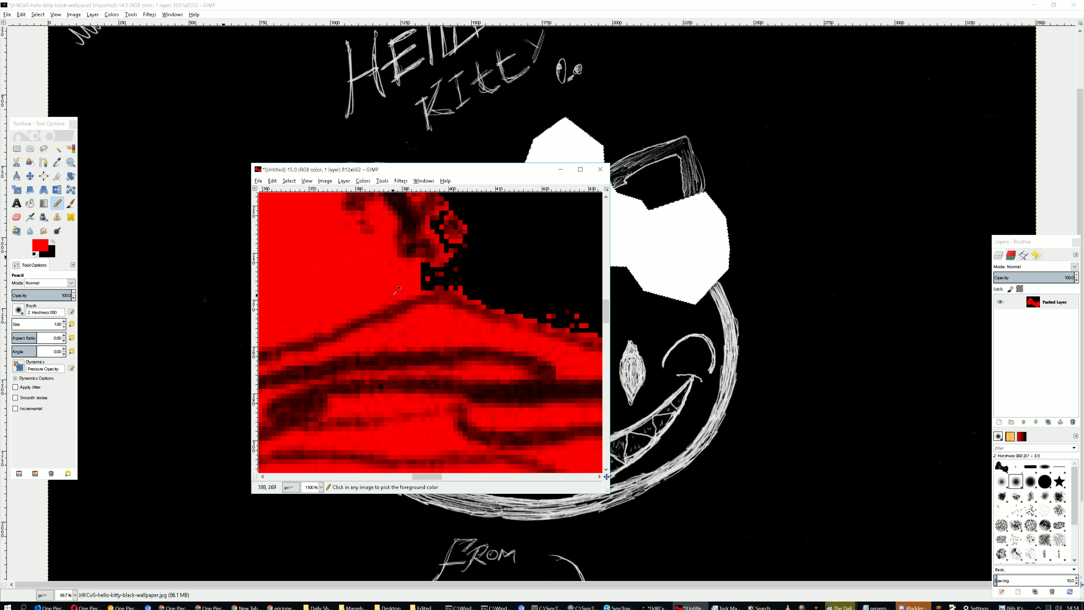
pyautogui.scroll(-3, 397, 292)
pyautogui.scroll(-2, 408, 350)
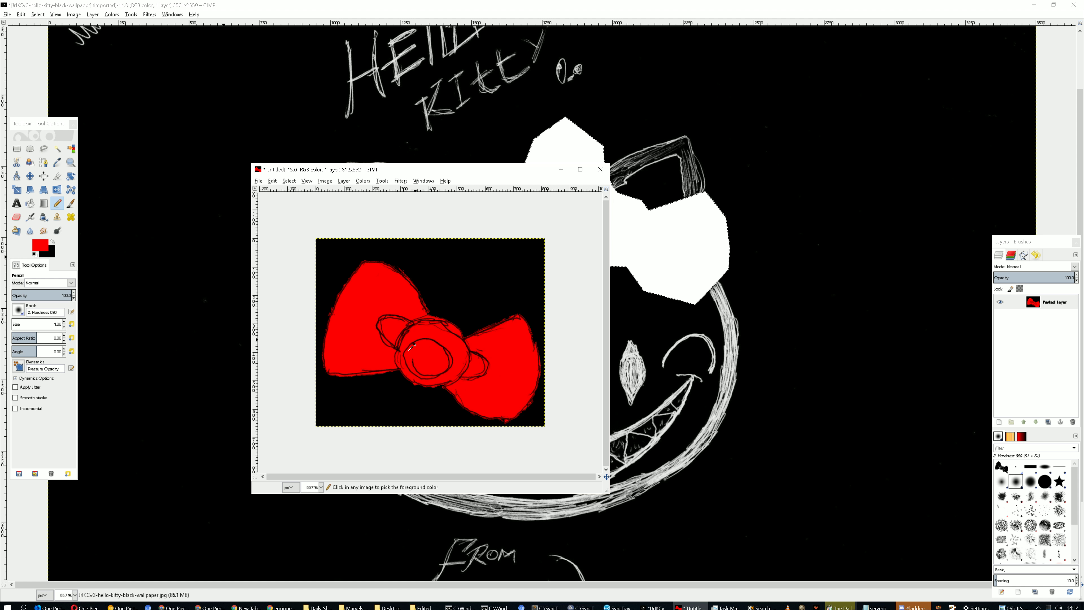
# Try pasting a copy of the red bow over the white cut-out in the Hello Kitty wallpaper image, and undo the paste
pyautogui.hotkey('ctrl', 'c')
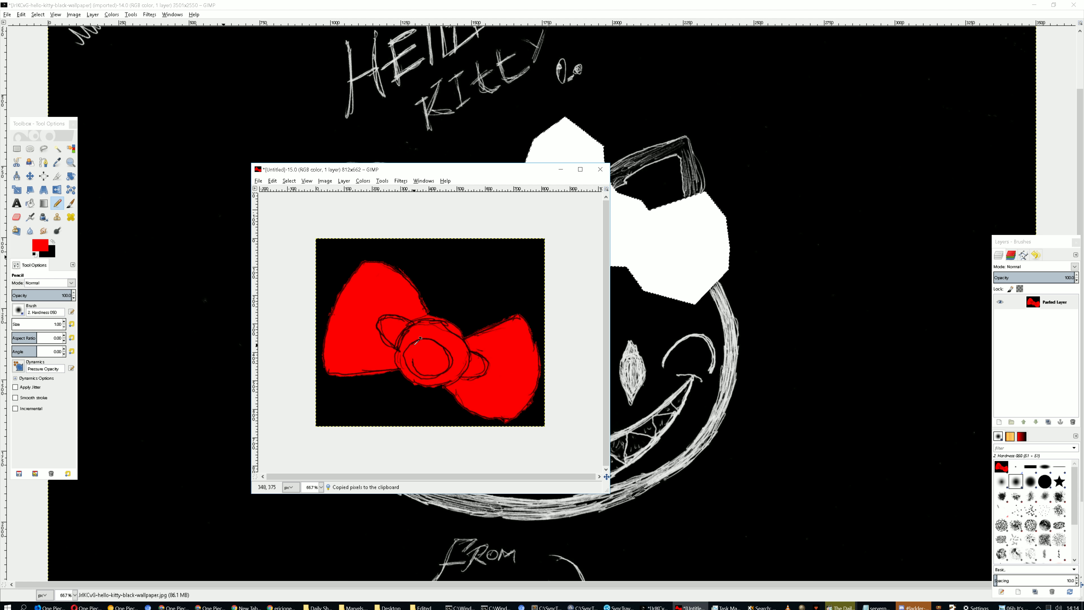
pyautogui.click(639, 79)
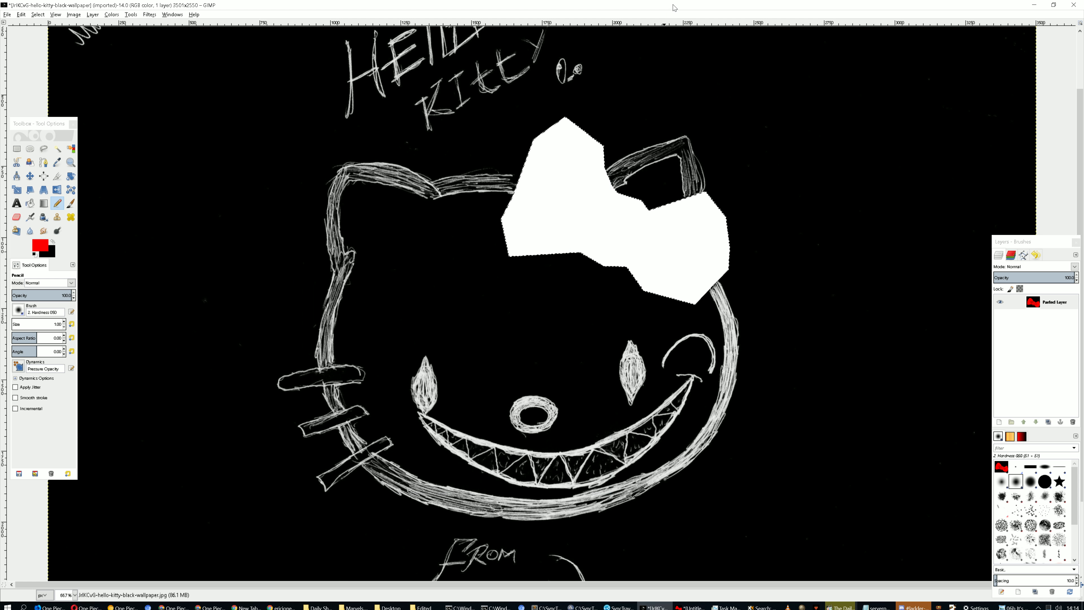
pyautogui.hotkey('ctrl', 'v')
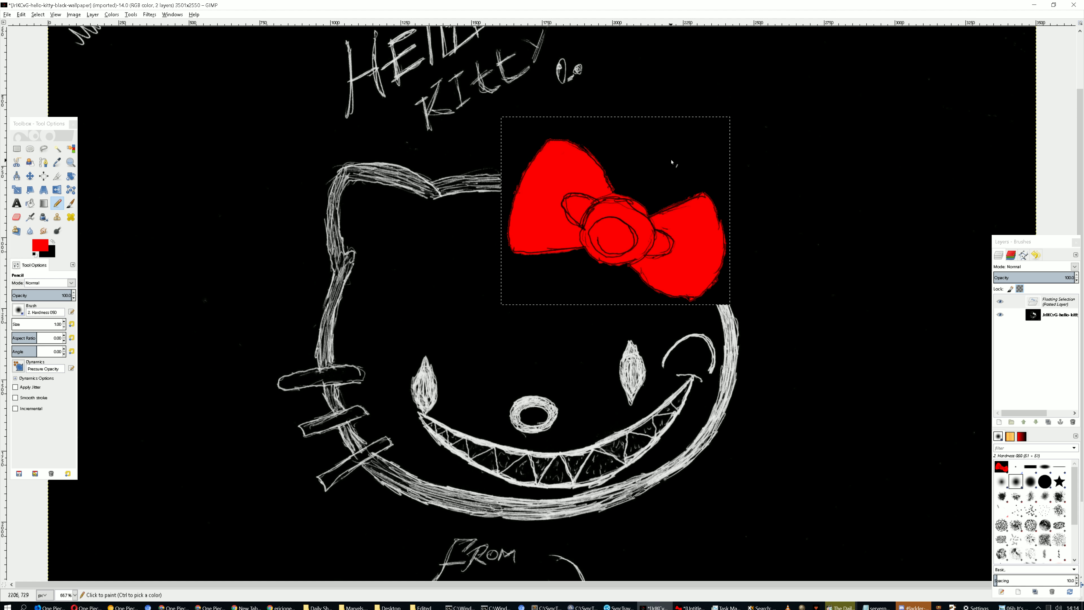
pyautogui.hotkey('ctrl', 'z')
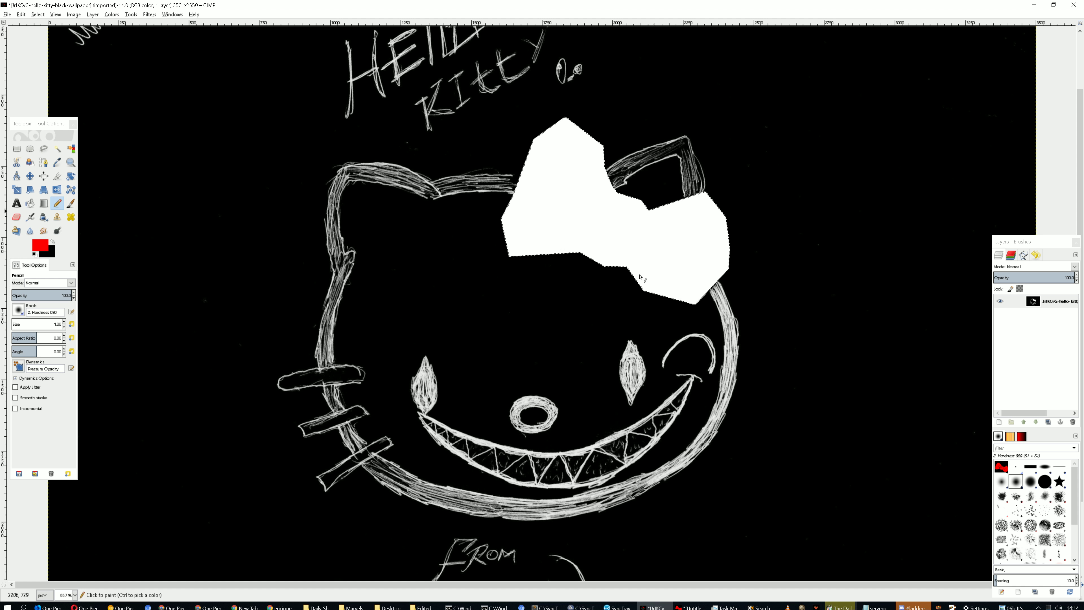
# Return to the separate bow image and undo its red and black colouring back to the transparent outline drawing
pyautogui.click(547, 606)
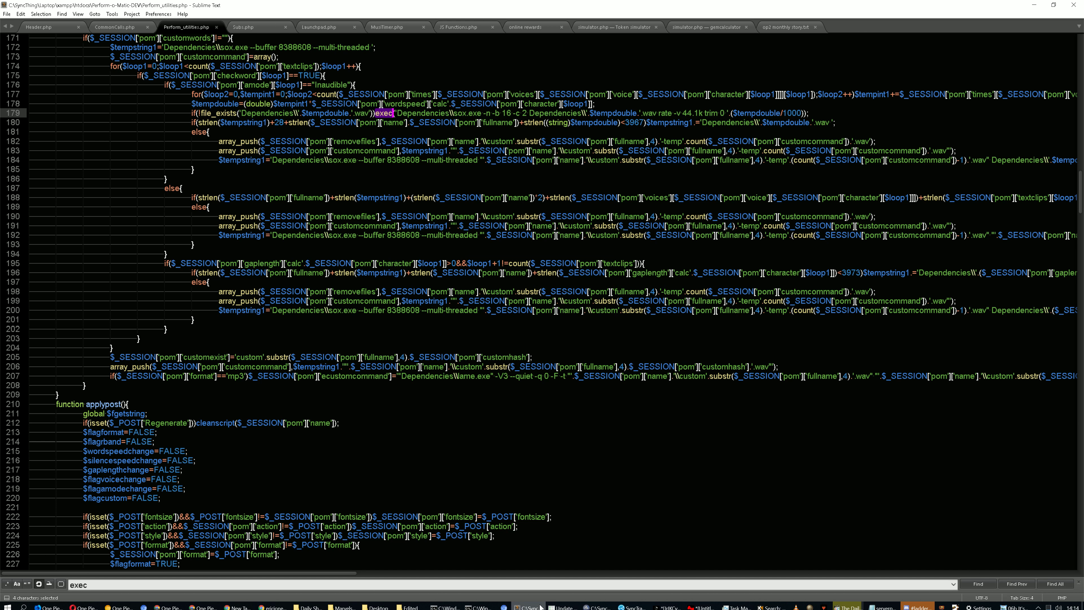
pyautogui.click(538, 606)
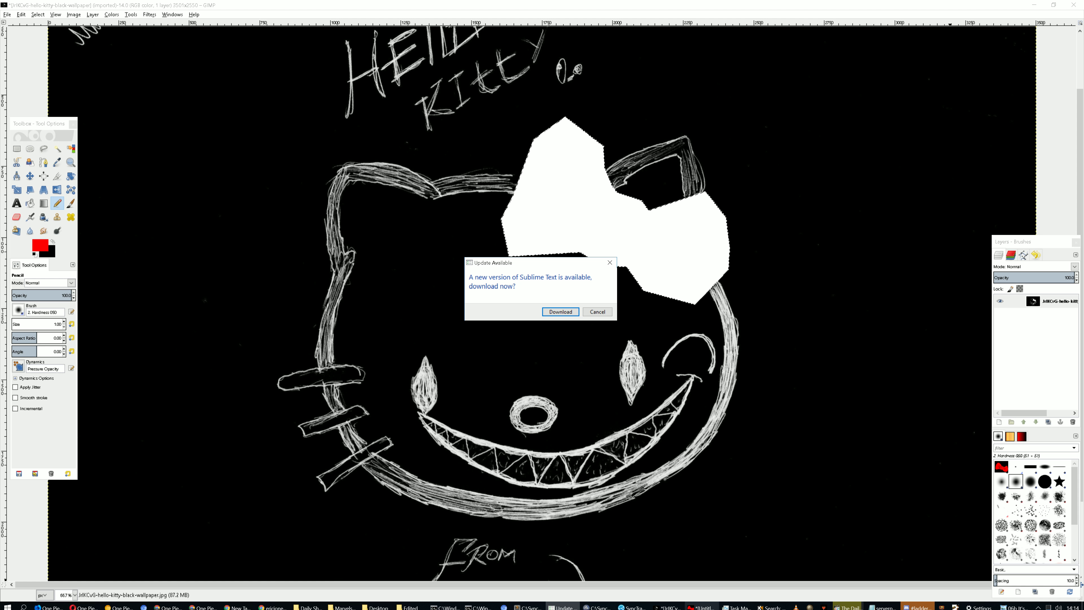
pyautogui.click(702, 607)
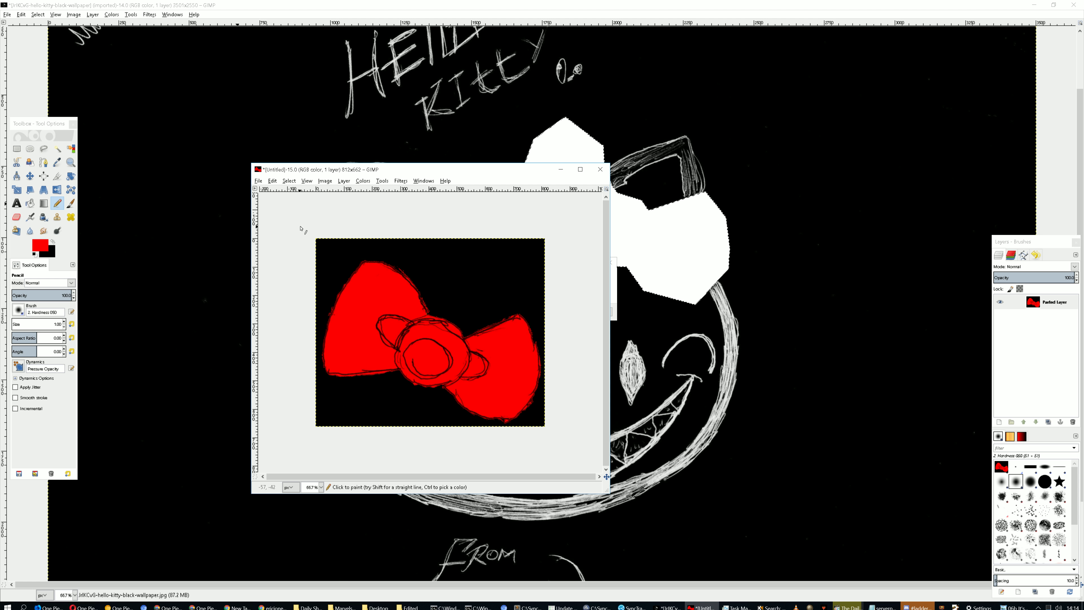
pyautogui.hotkey('ctrl', 'z')
pyautogui.hotkey('ctrl', 'z')
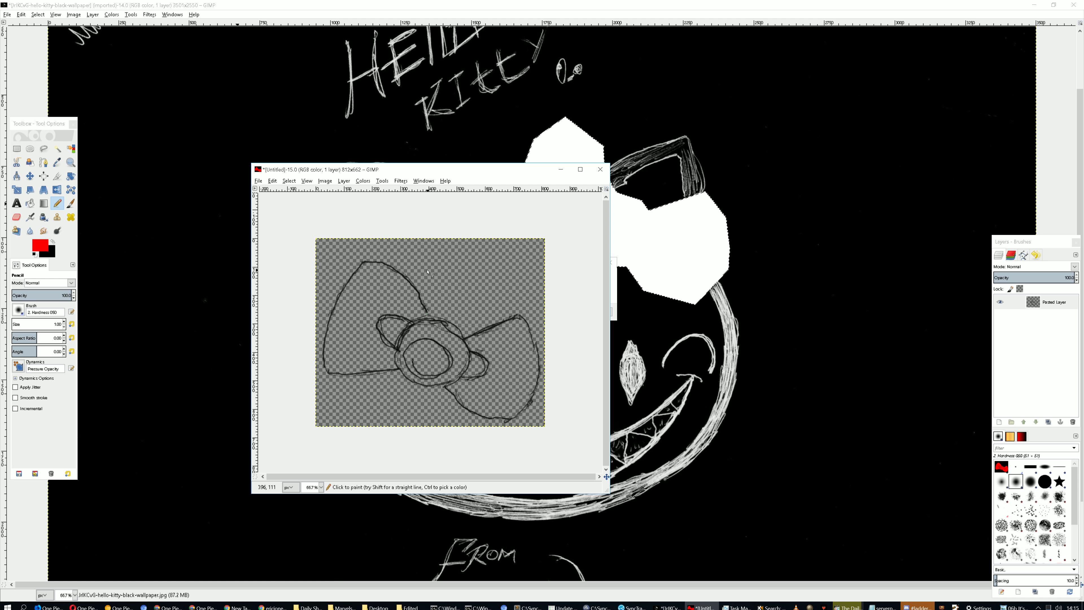
# Set the foreground colour to green and Bucket Fill the transparent area surrounding the bow outline
pyautogui.click(40, 245)
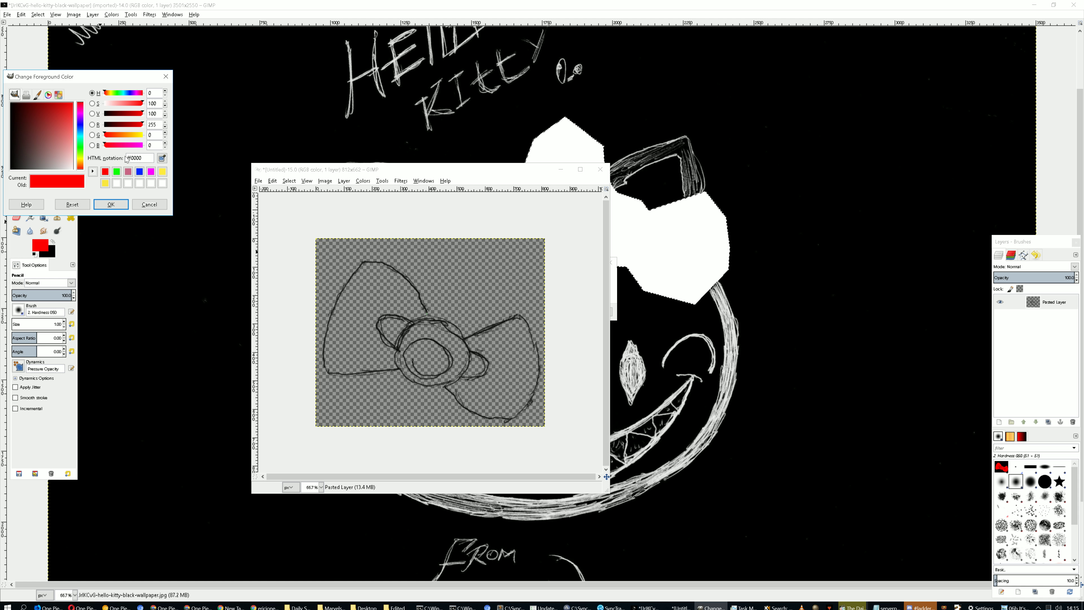
pyautogui.click(117, 171)
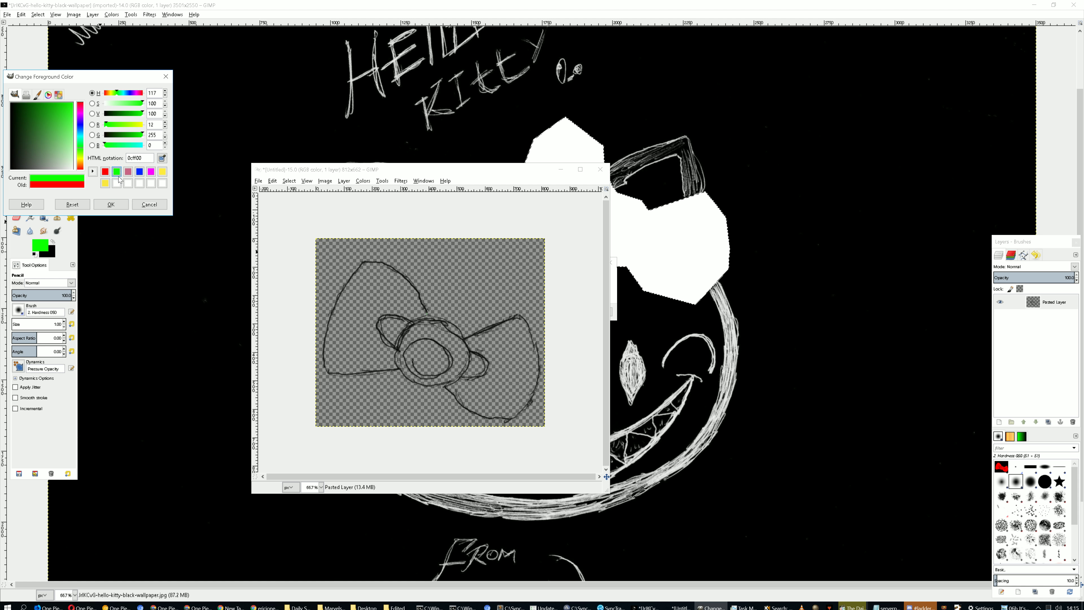
pyautogui.click(116, 207)
pyautogui.click(30, 203)
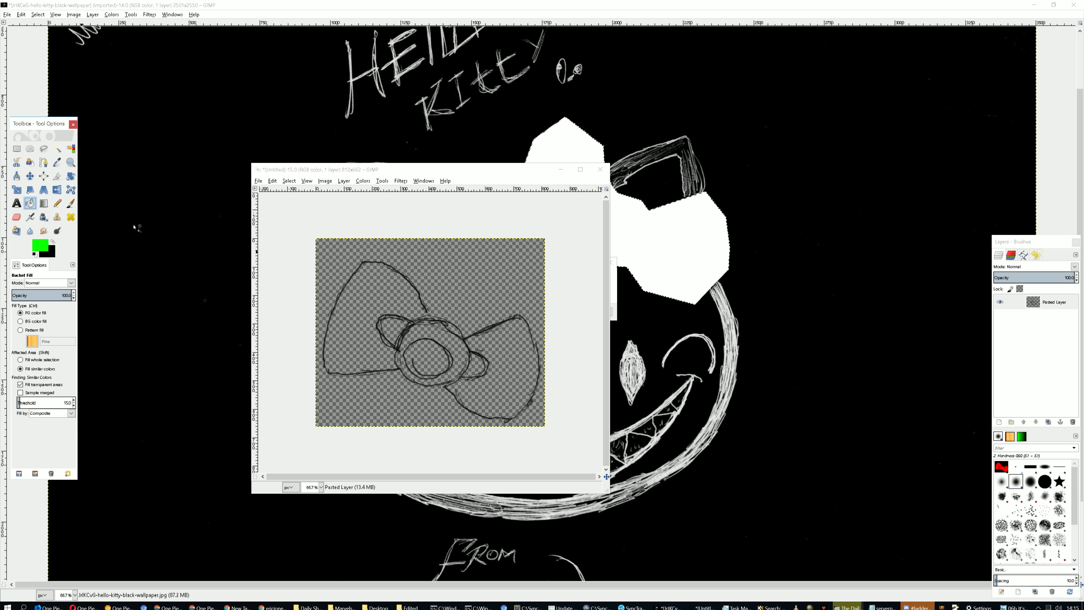
pyautogui.click(478, 274)
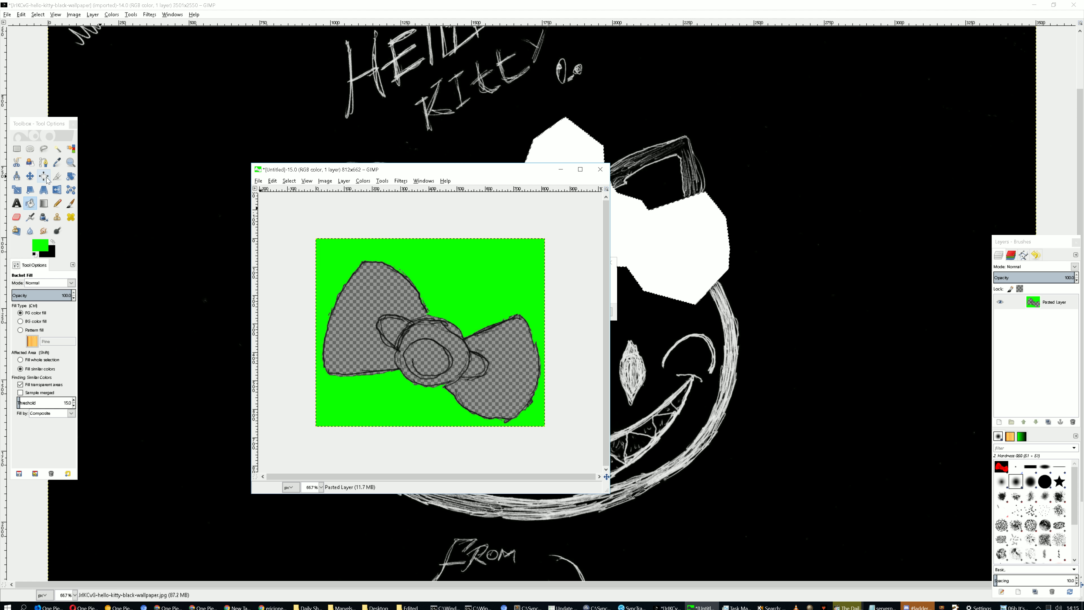
# Set the background colour to red and flatten the bow image so the transparent bow interior becomes red
pyautogui.click(53, 255)
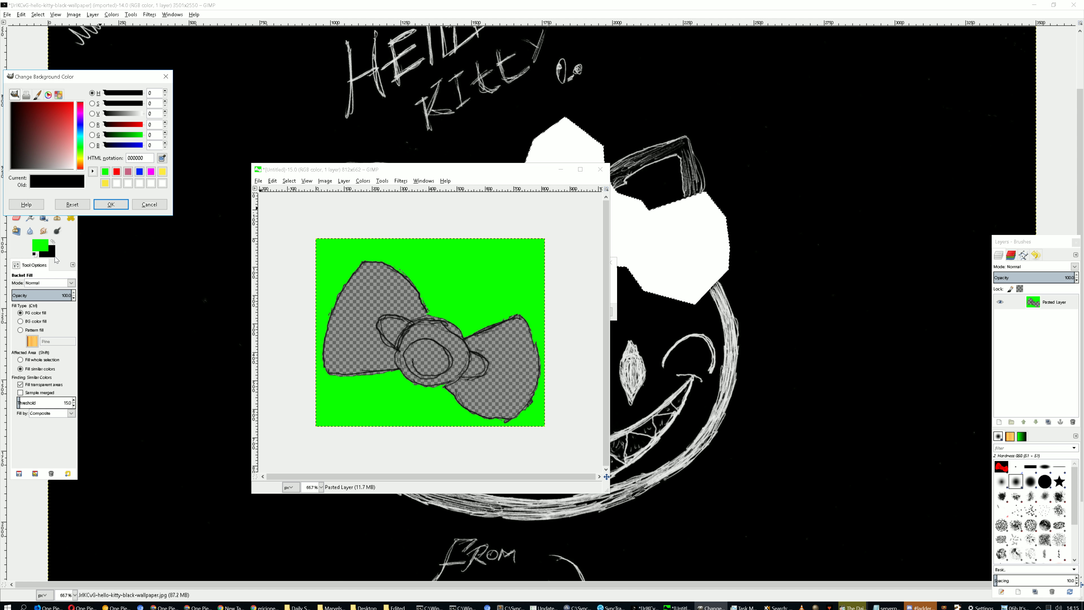
pyautogui.click(117, 171)
pyautogui.click(111, 204)
pyautogui.click(334, 182)
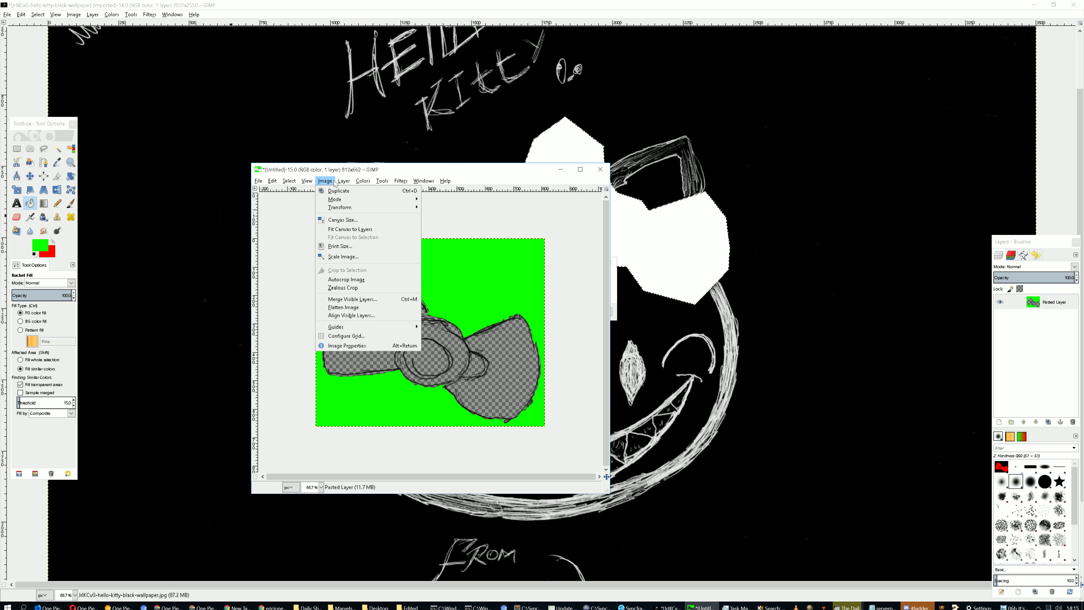
pyautogui.click(343, 307)
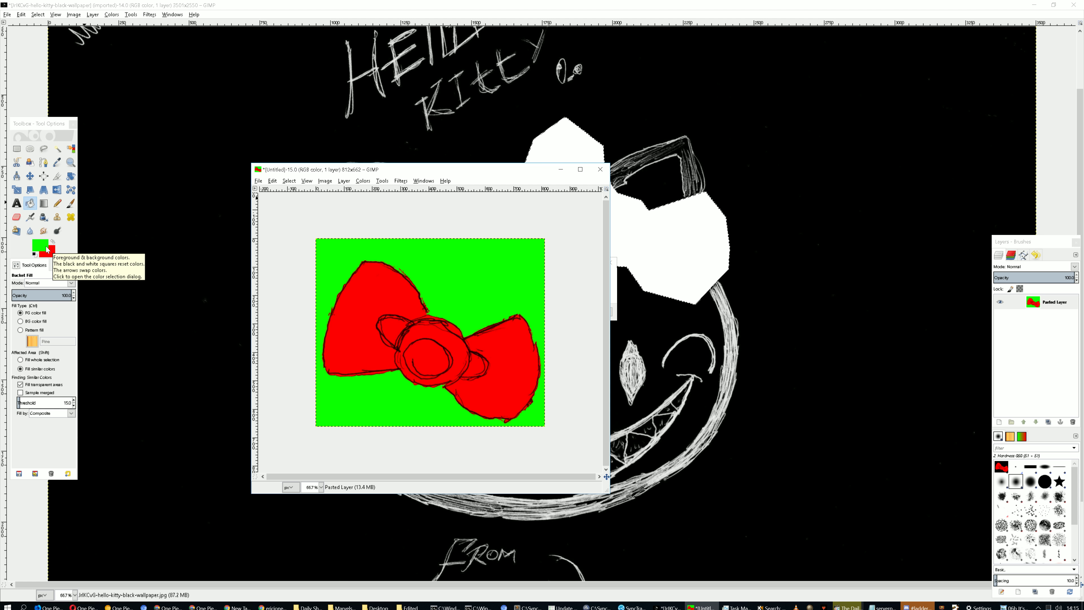
pyautogui.click(325, 181)
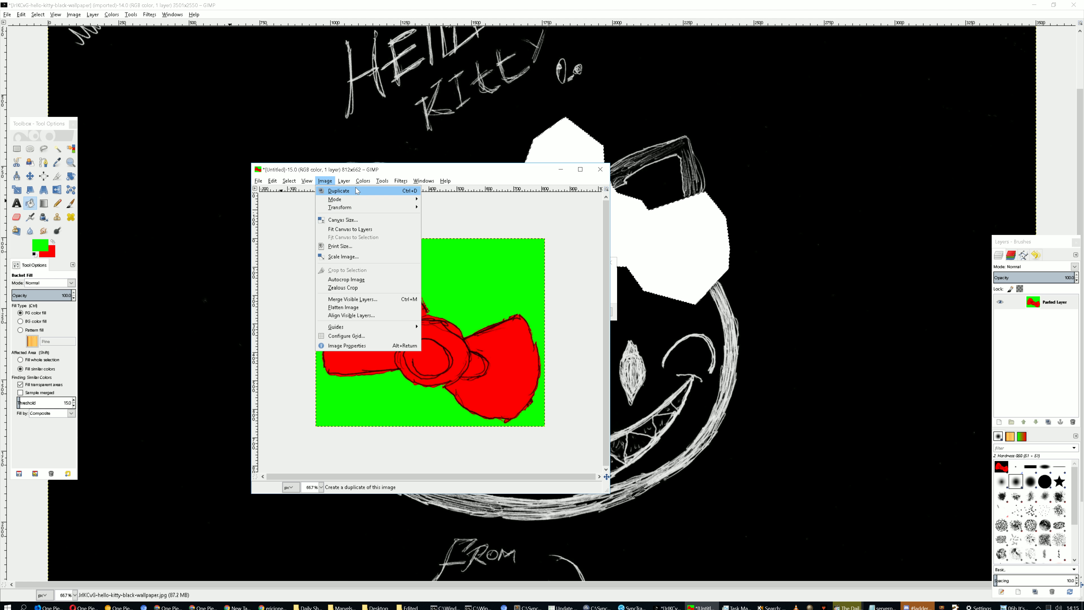
pyautogui.moveTo(363, 181)
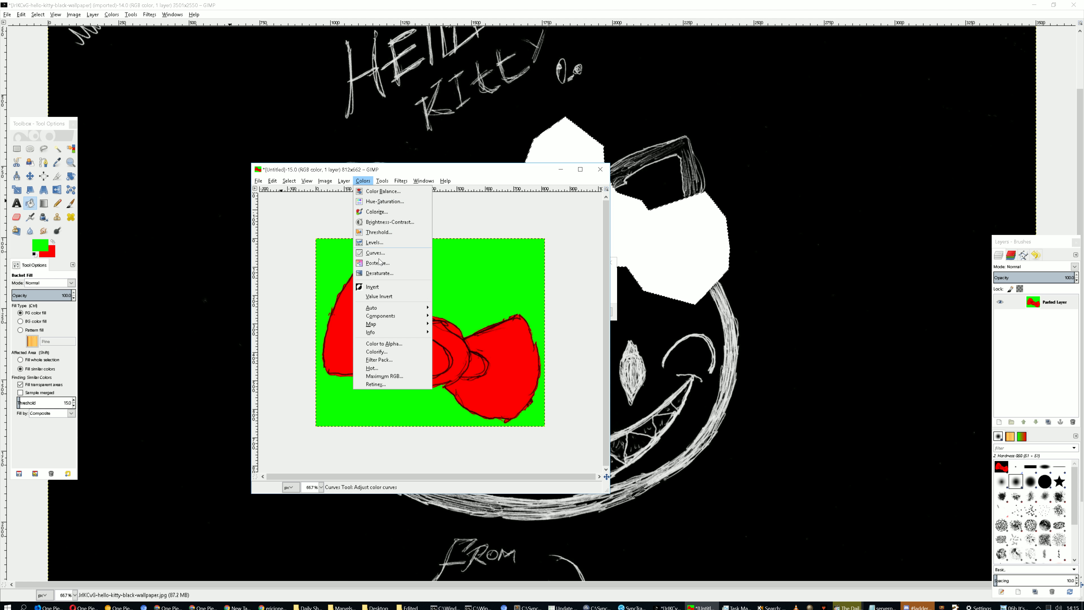
pyautogui.click(397, 344)
pyautogui.click(560, 367)
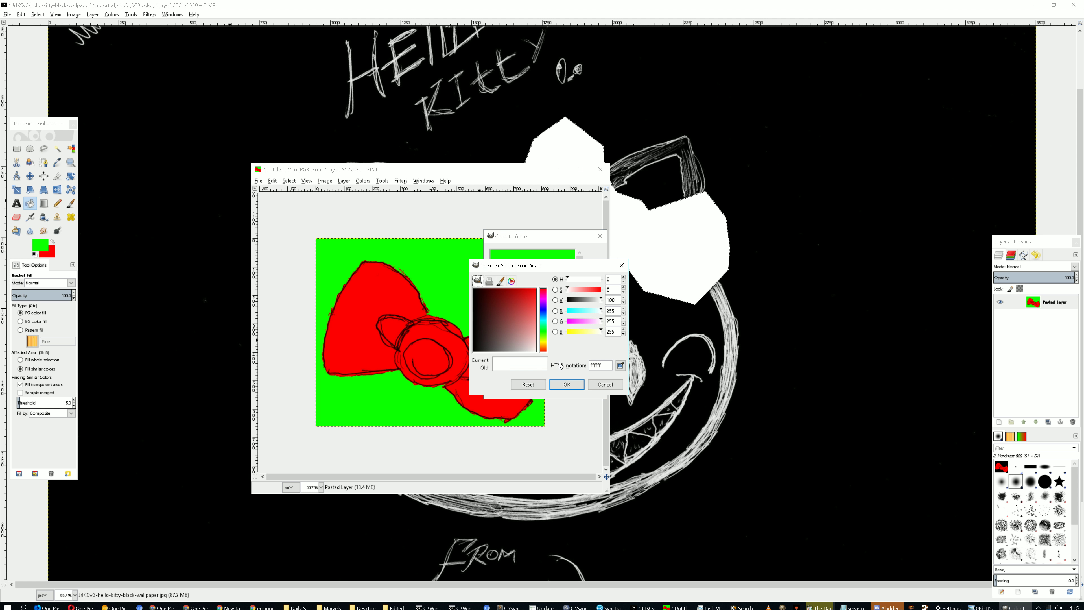
pyautogui.click(568, 384)
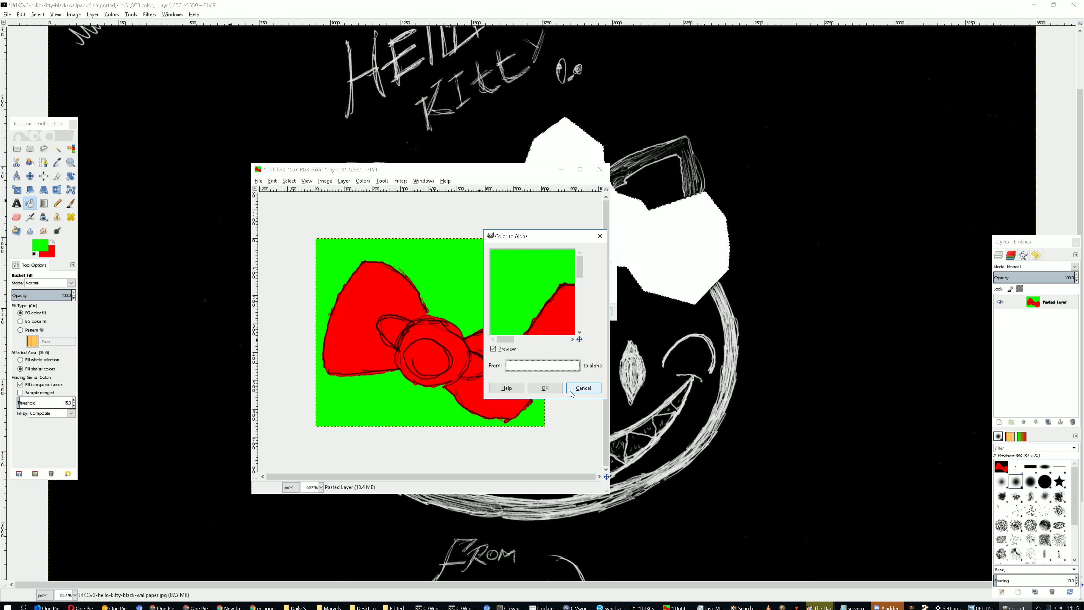
pyautogui.click(583, 391)
# Make the green area around the bow transparent with Color to Alpha, entering the HTML code of the green
pyautogui.click(44, 250)
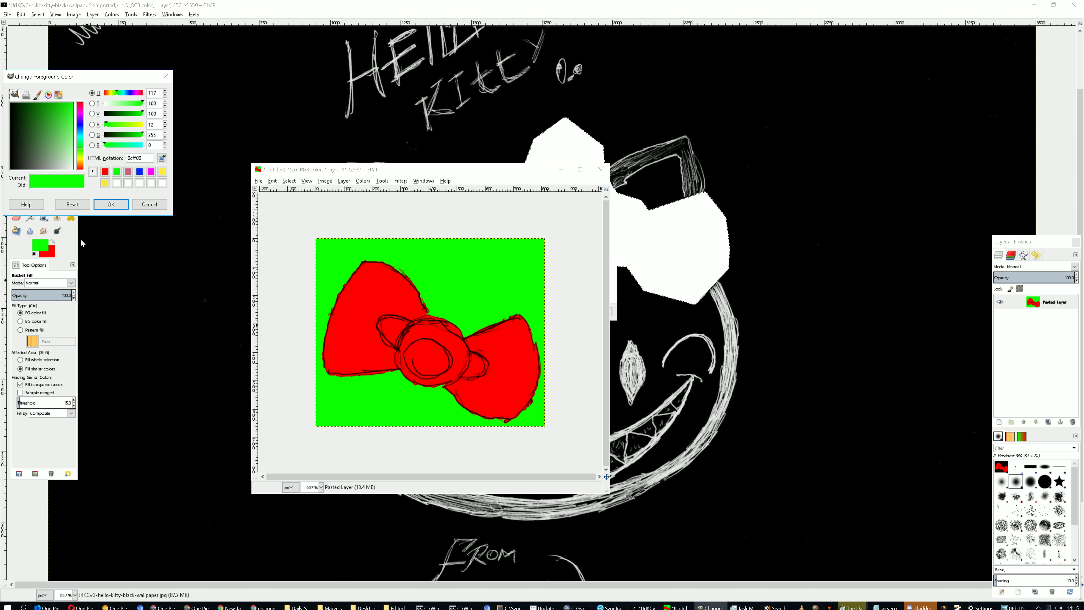
pyautogui.click(111, 204)
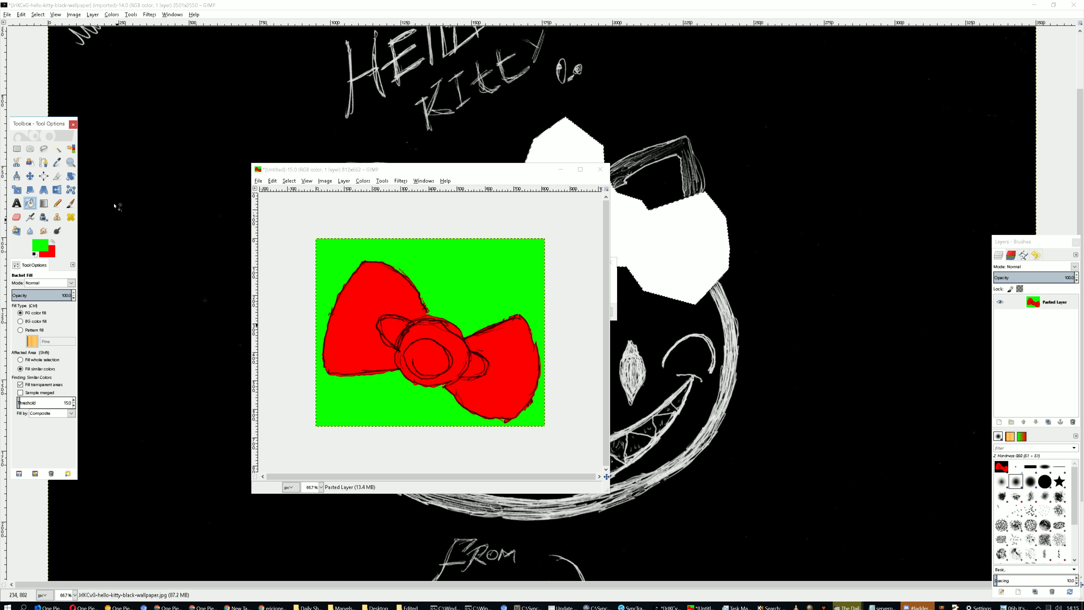
pyautogui.click(363, 180)
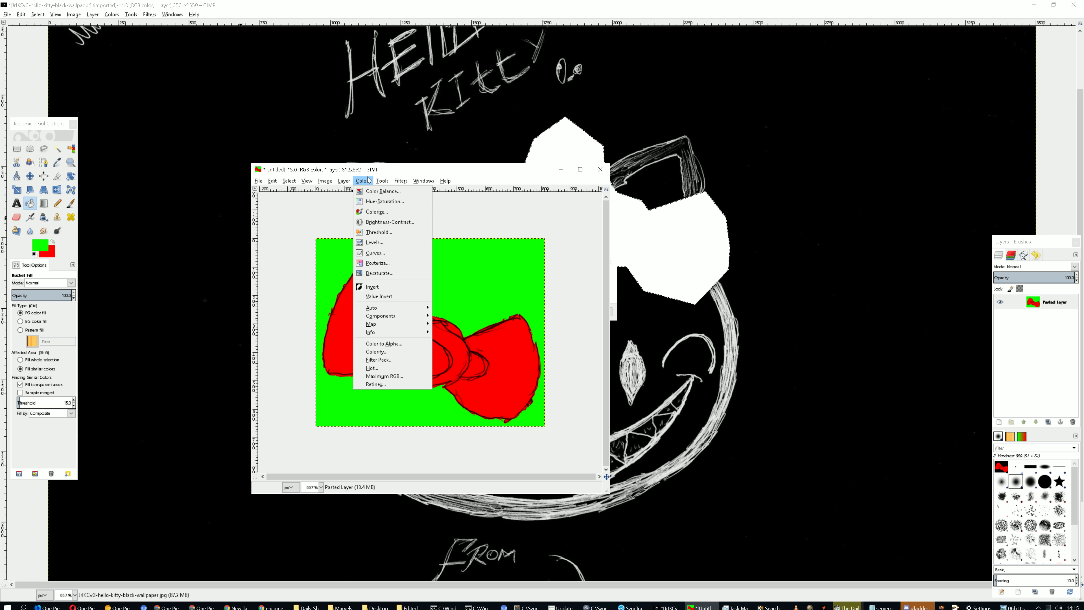
pyautogui.click(384, 343)
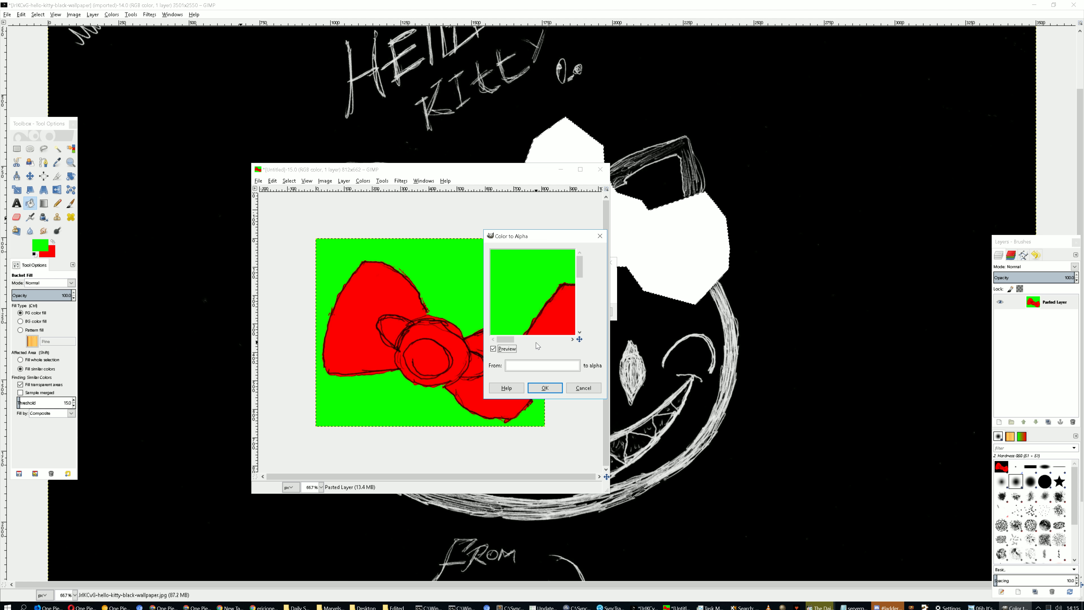
pyautogui.click(557, 371)
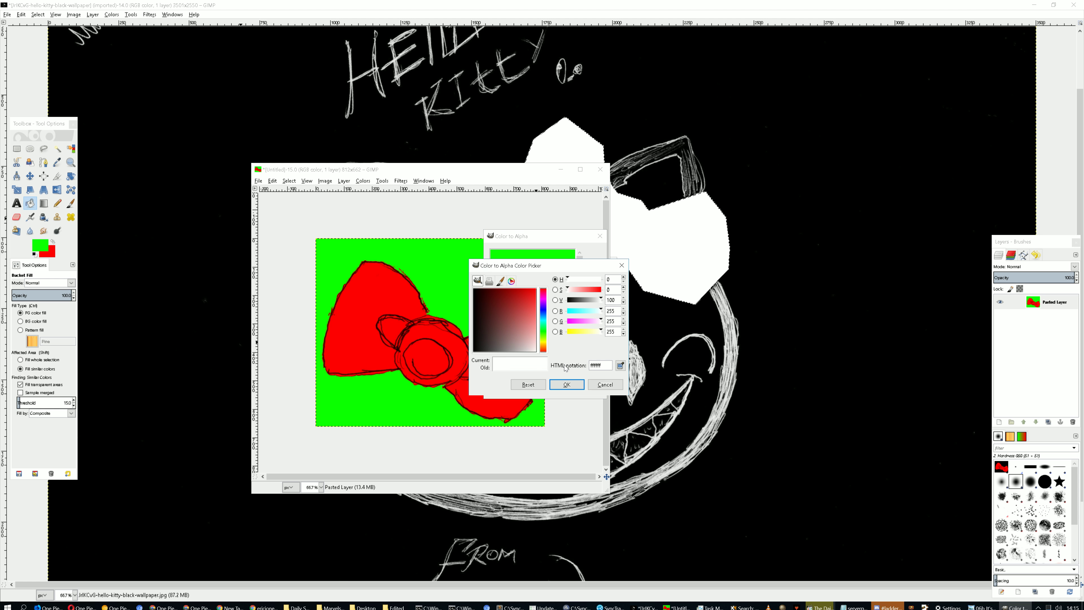
pyautogui.doubleClick(600, 365)
pyautogui.write('00ff00')
pyautogui.click(568, 386)
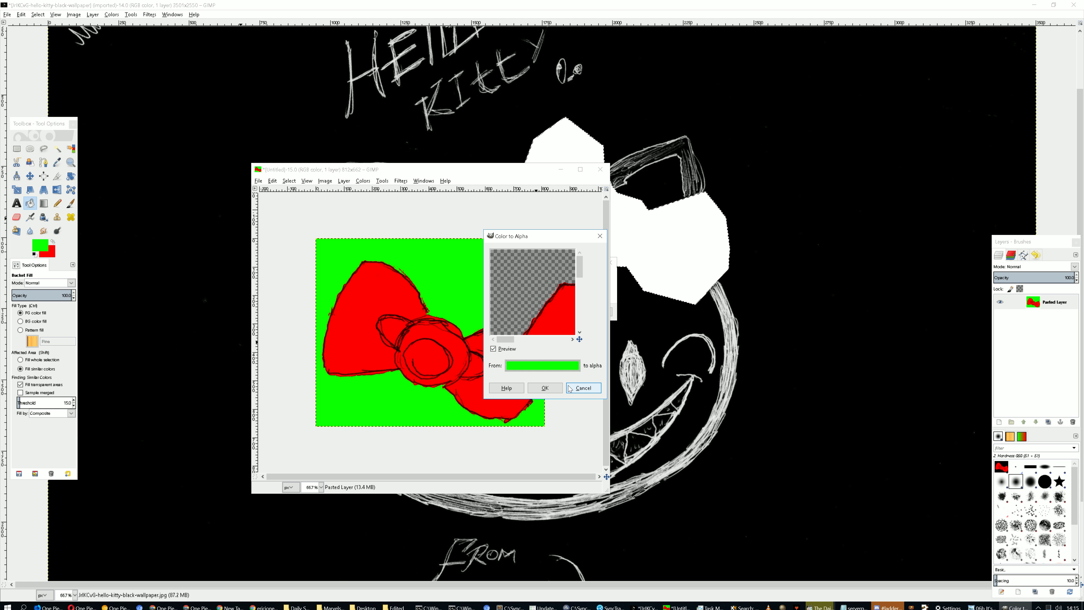
pyautogui.click(548, 388)
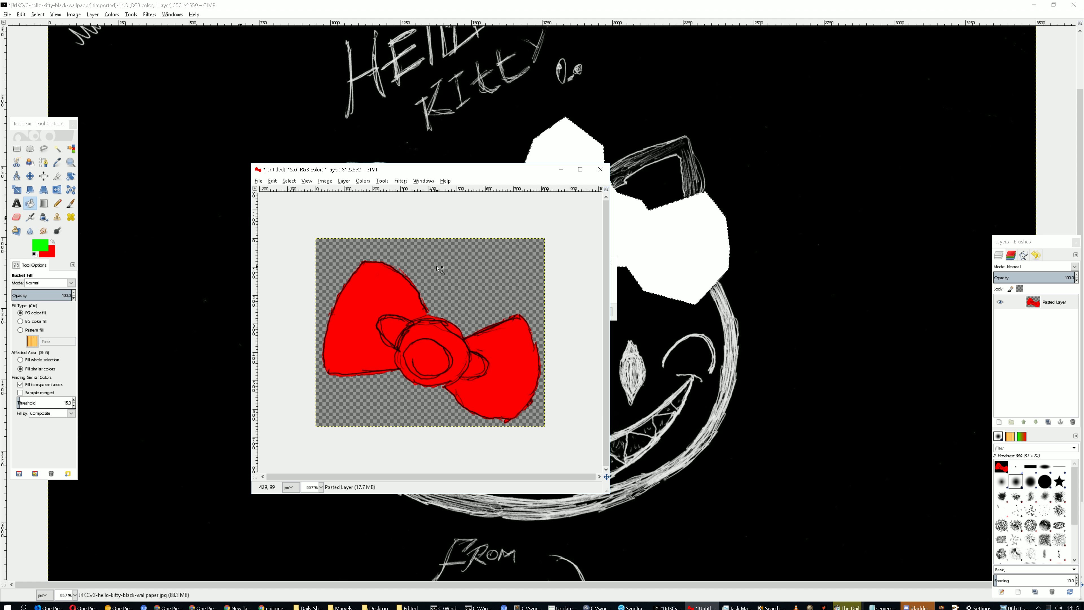
# Copy the red bow, paste it over the white cut-out in the Hello Kitty wallpaper image, and flatten that image
pyautogui.hotkey('ctrl', 'c')
pyautogui.click(561, 169)
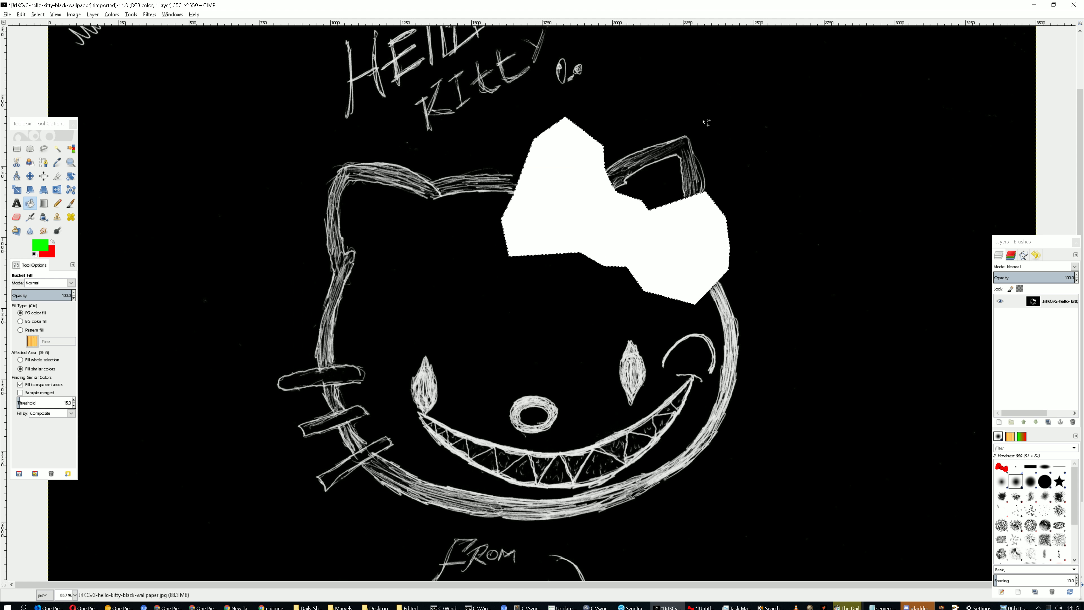
pyautogui.hotkey('ctrl', 'v')
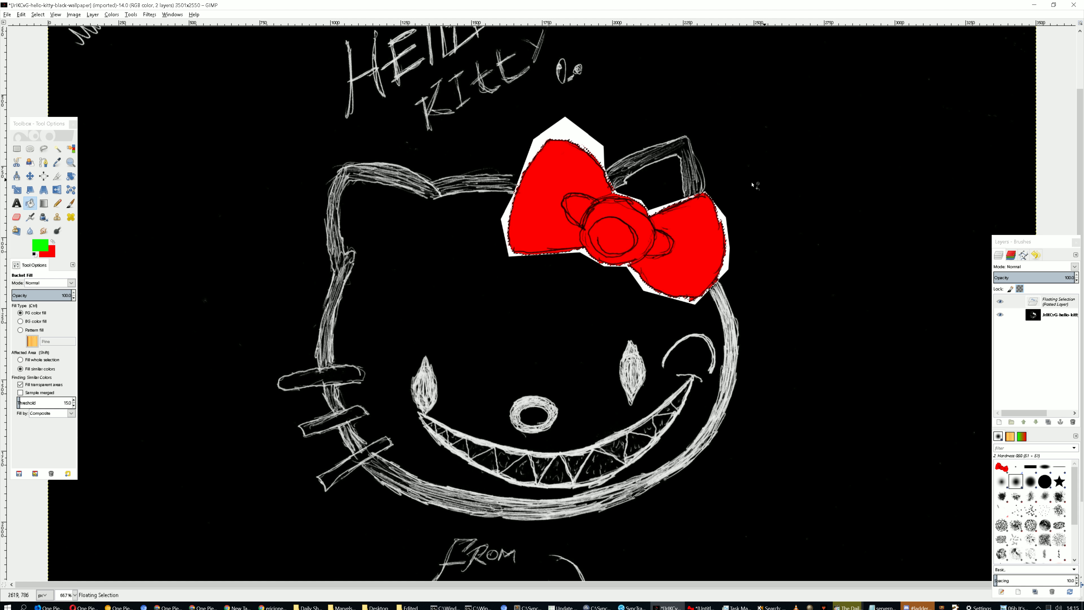
pyautogui.click(73, 15)
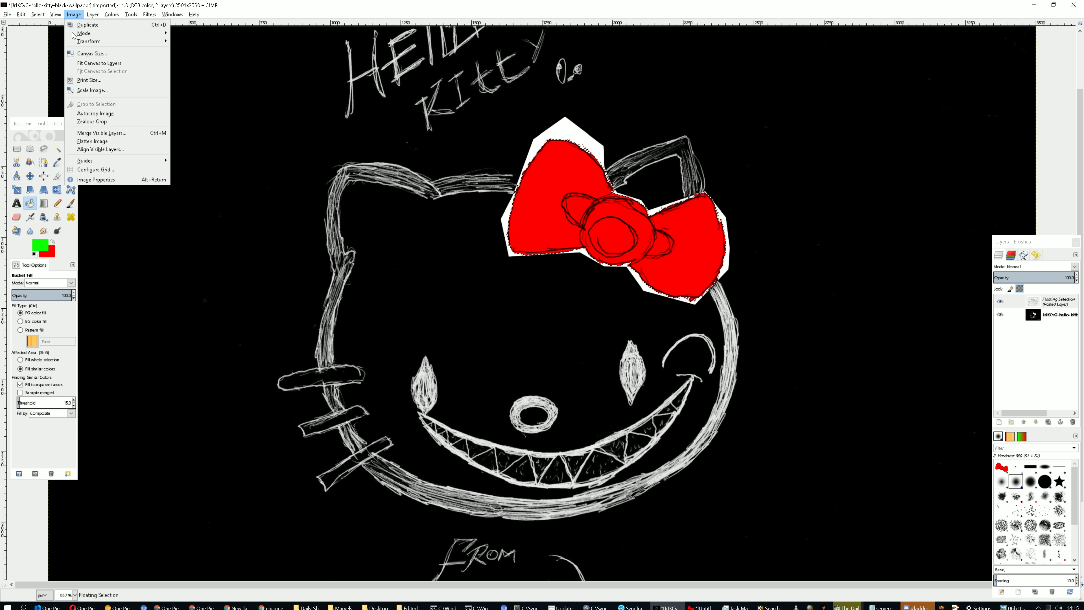
pyautogui.click(92, 141)
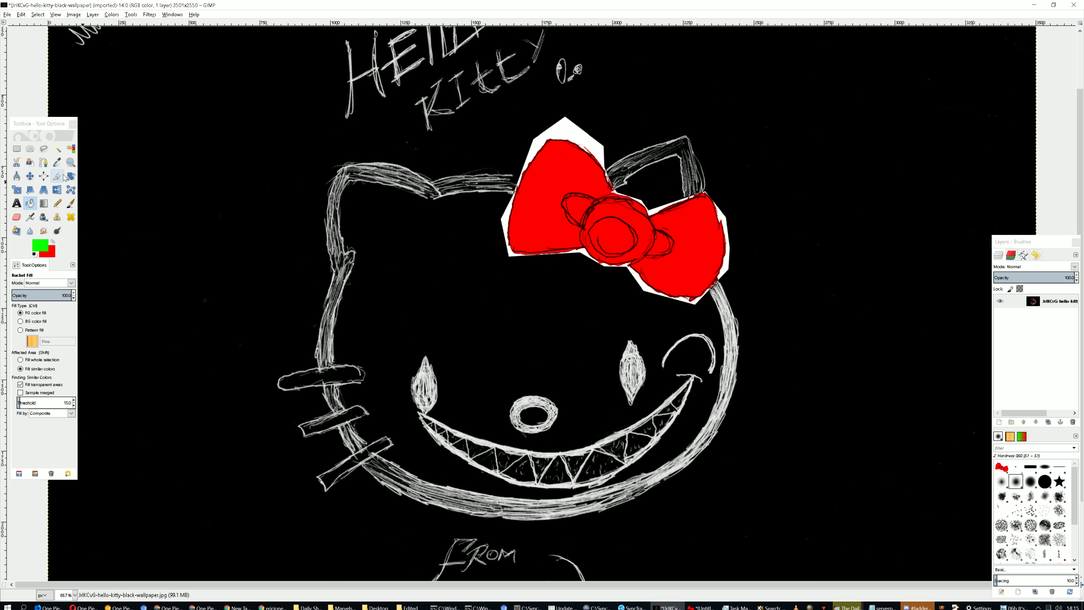
# Reset the foreground colour to black, try a Bucket Fill on the white area above the bow, and undo the fill
pyautogui.click(34, 255)
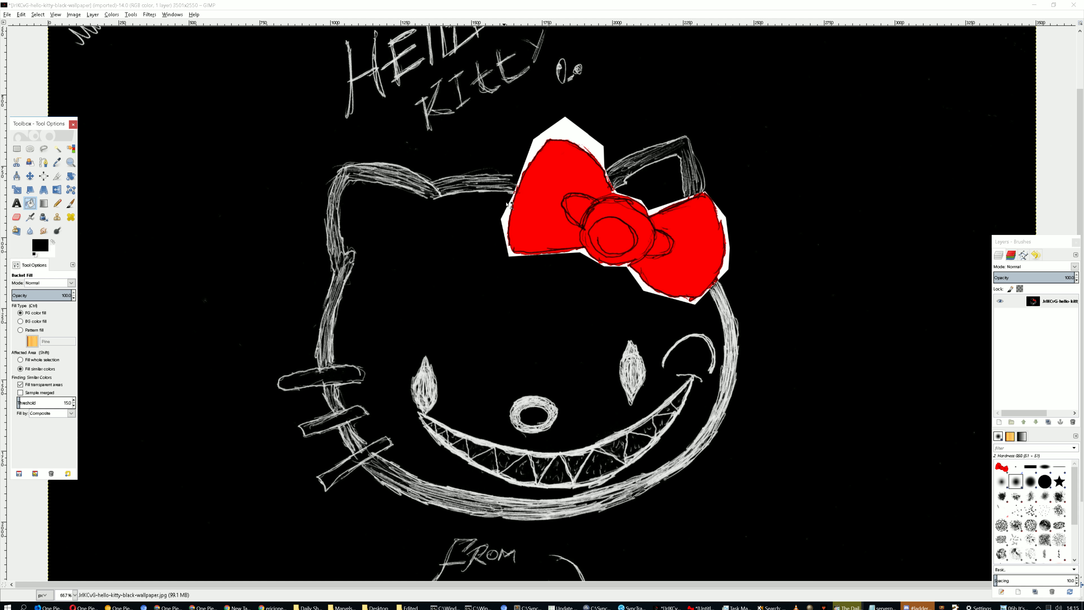
pyautogui.click(572, 125)
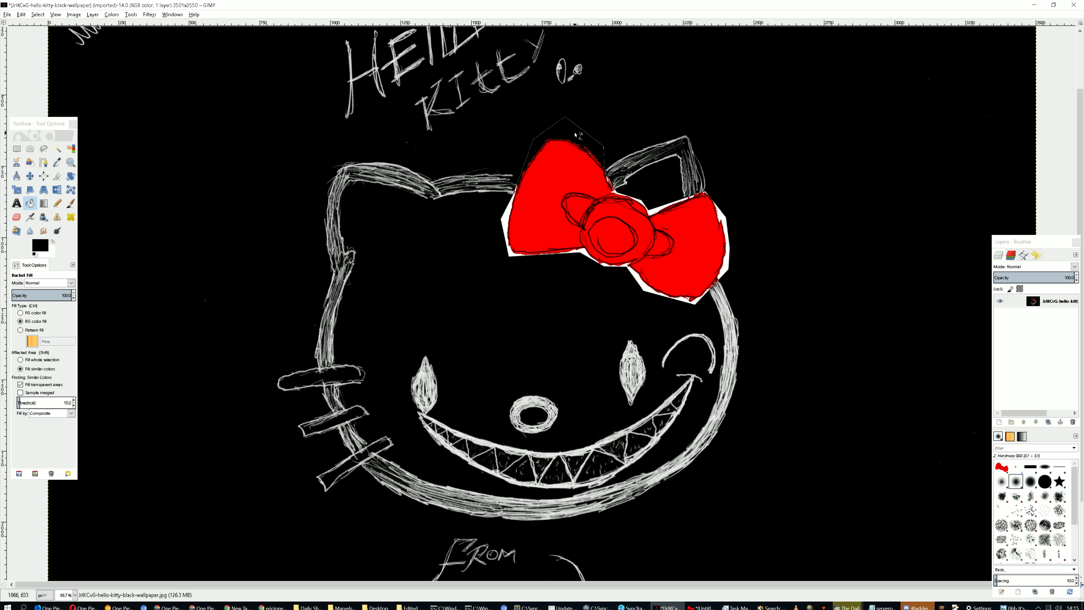
pyautogui.keyDown('ctrl'); pyautogui.click(576, 135); pyautogui.keyUp('ctrl')
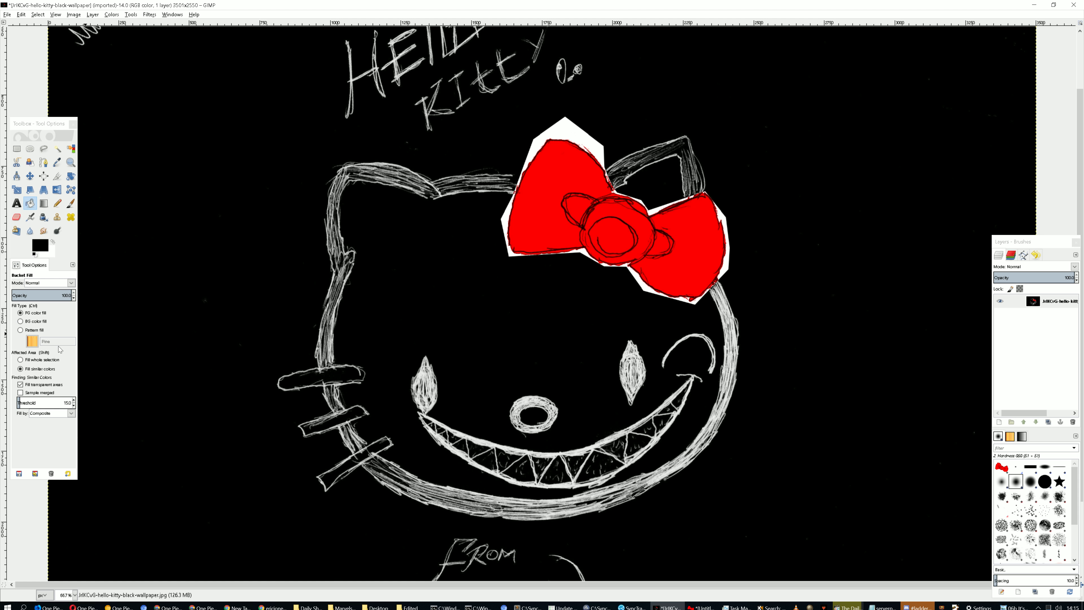
# Try filling the white area above the bow with black at Bucket Fill thresholds of about 35 and 79, undoing each fill
pyautogui.moveTo(20, 403); pyautogui.dragTo(51, 403)
pyautogui.click(570, 133)
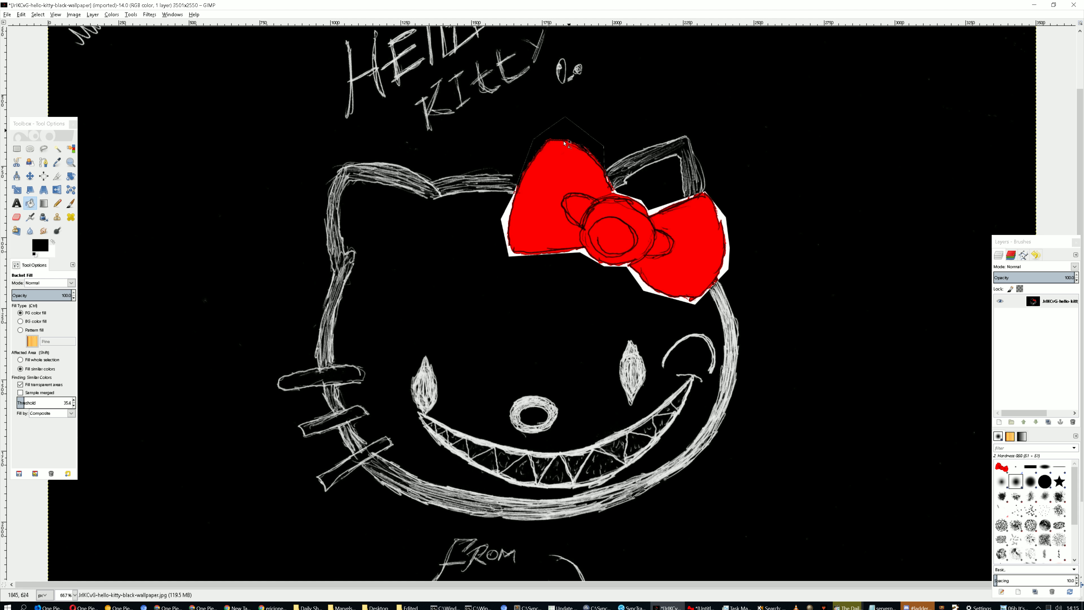
pyautogui.hotkey('ctrl', 'z')
pyautogui.moveTo(41, 403); pyautogui.dragTo(107, 407)
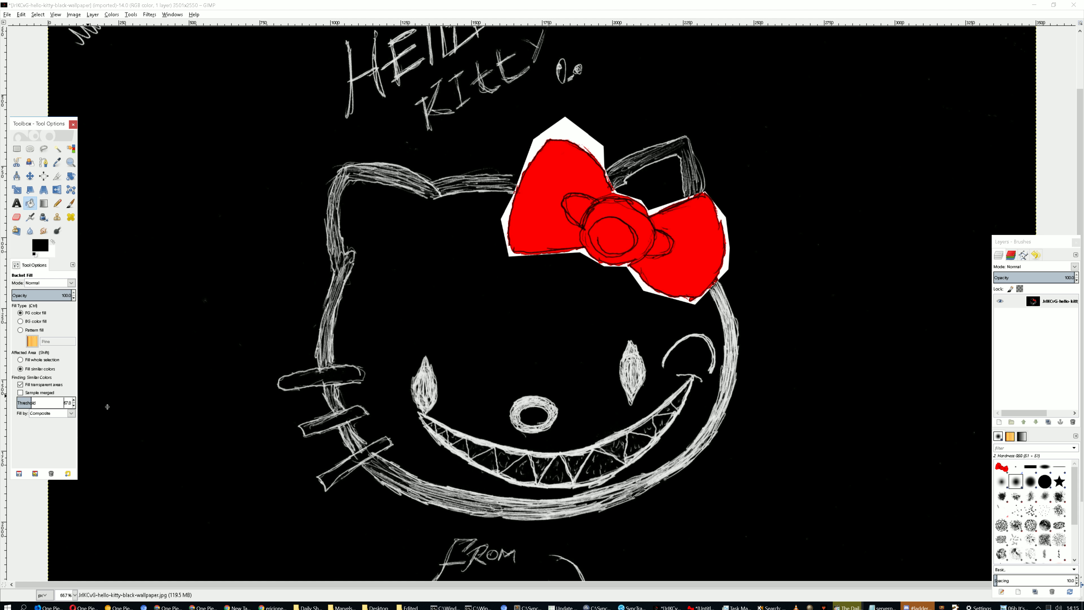
pyautogui.click(566, 129)
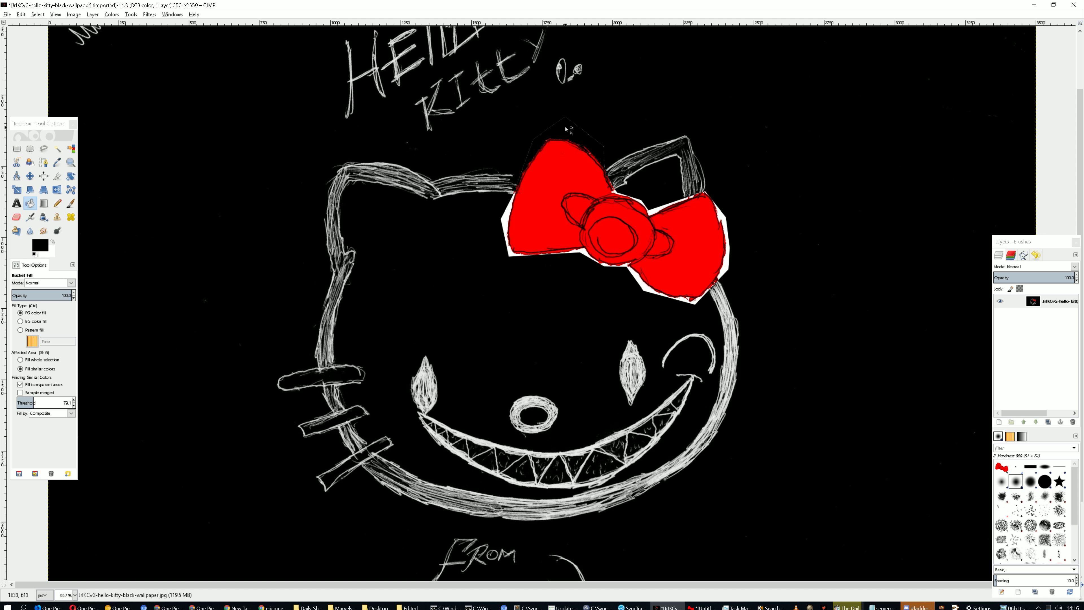
pyautogui.hotkey('ctrl', 'z')
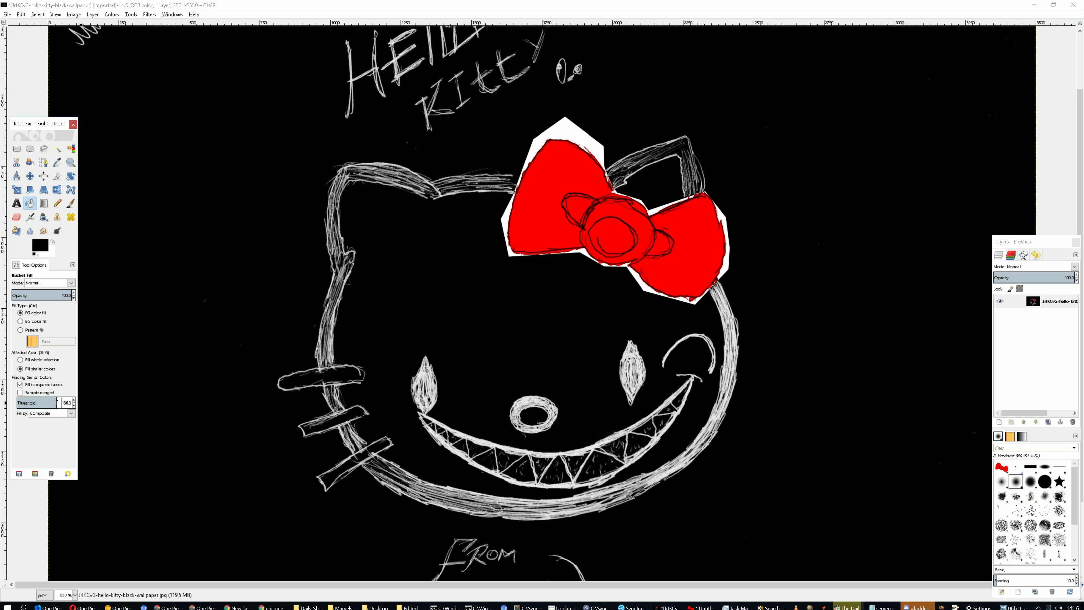